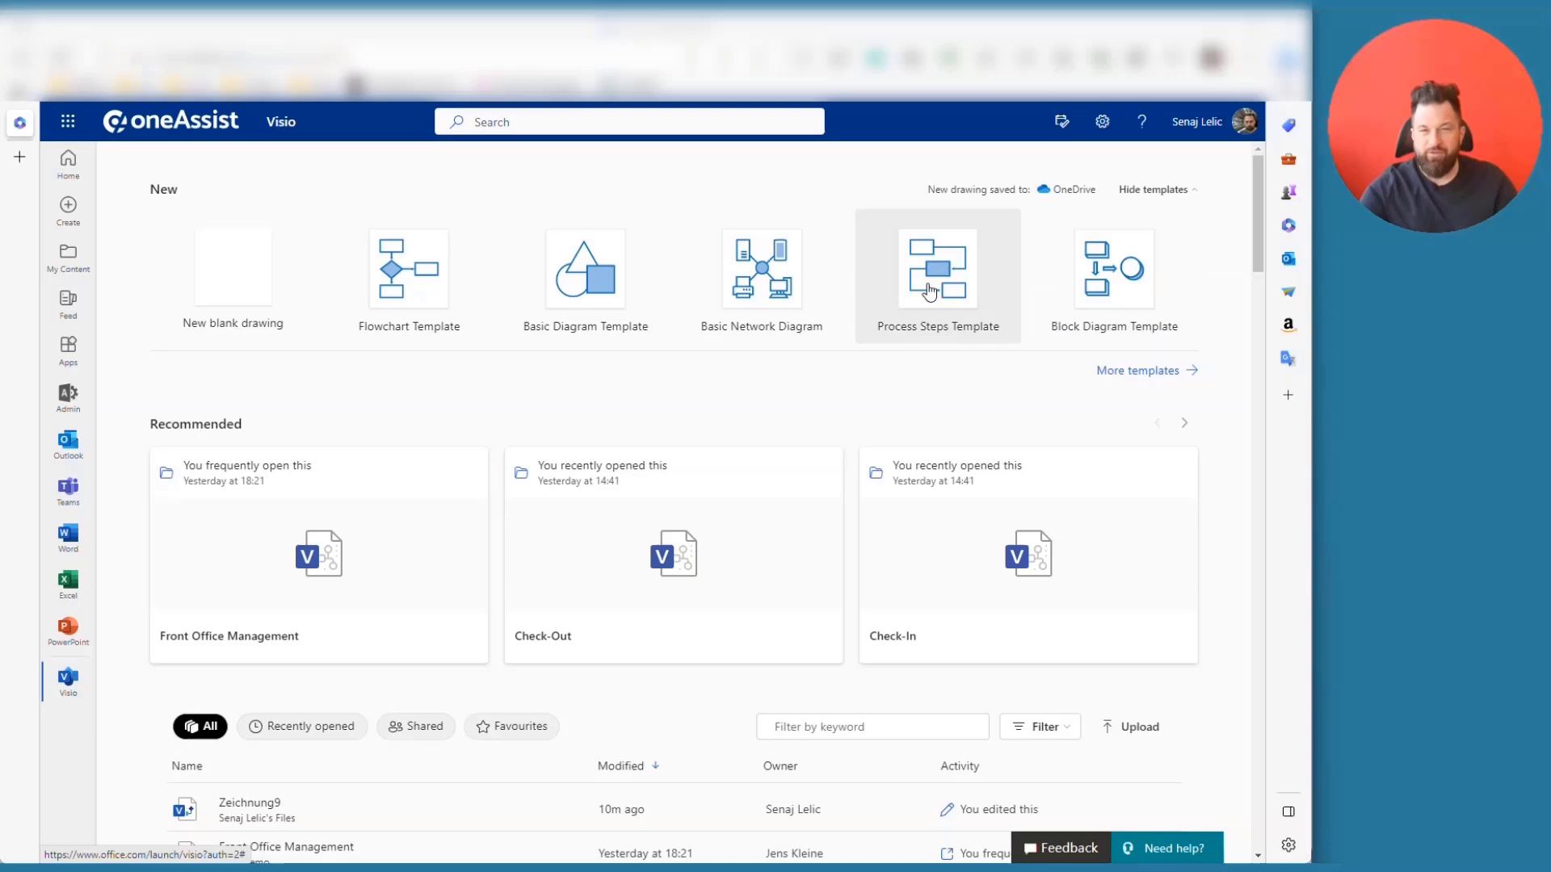
- Open the full template library in Visio for the Web
{"action": "left_click", "coordinate": [1161, 377]}
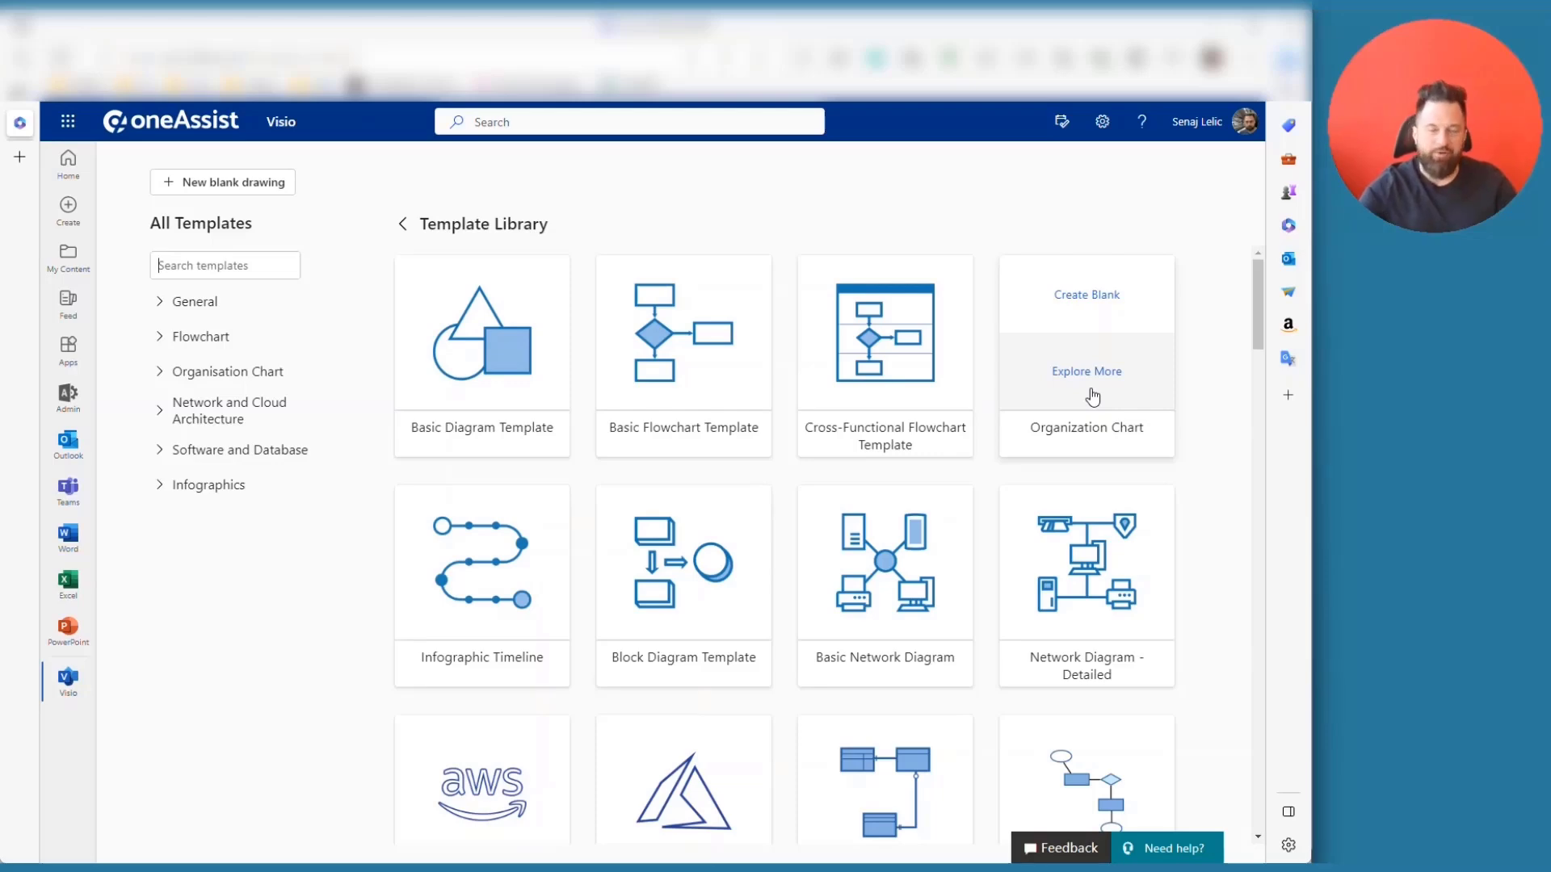
- Start a blank Organization Chart drawing and place an executive, a manager and an assistant shape
{"action": "left_click", "coordinate": [1101, 296]}
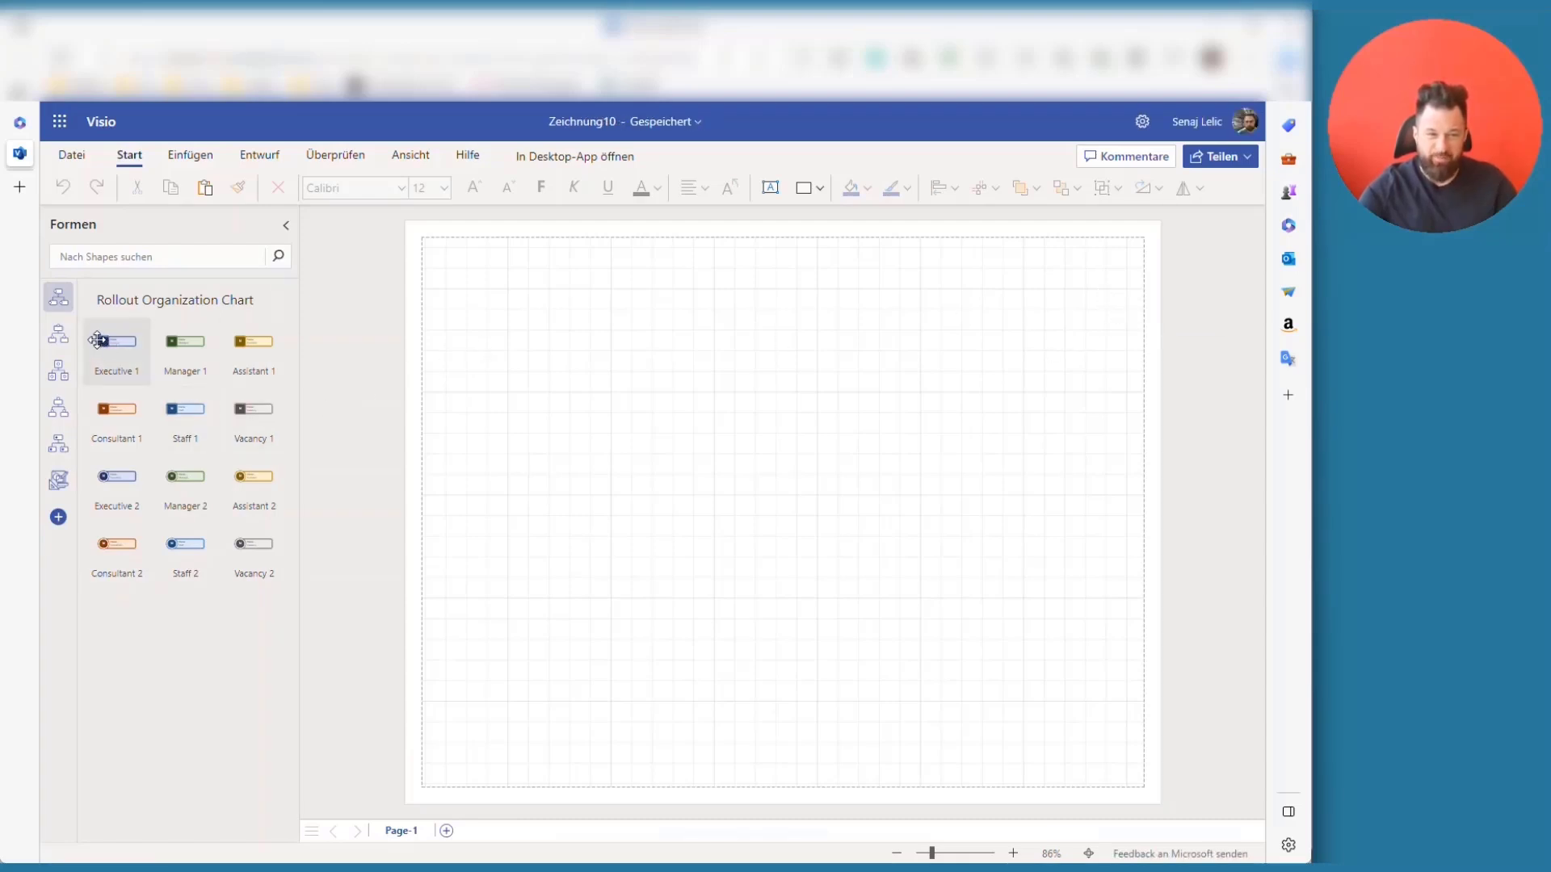
{"action": "left_click_drag", "start_coordinate": [101, 343], "coordinate": [544, 366]}
{"action": "left_click_drag", "start_coordinate": [185, 343], "coordinate": [602, 473]}
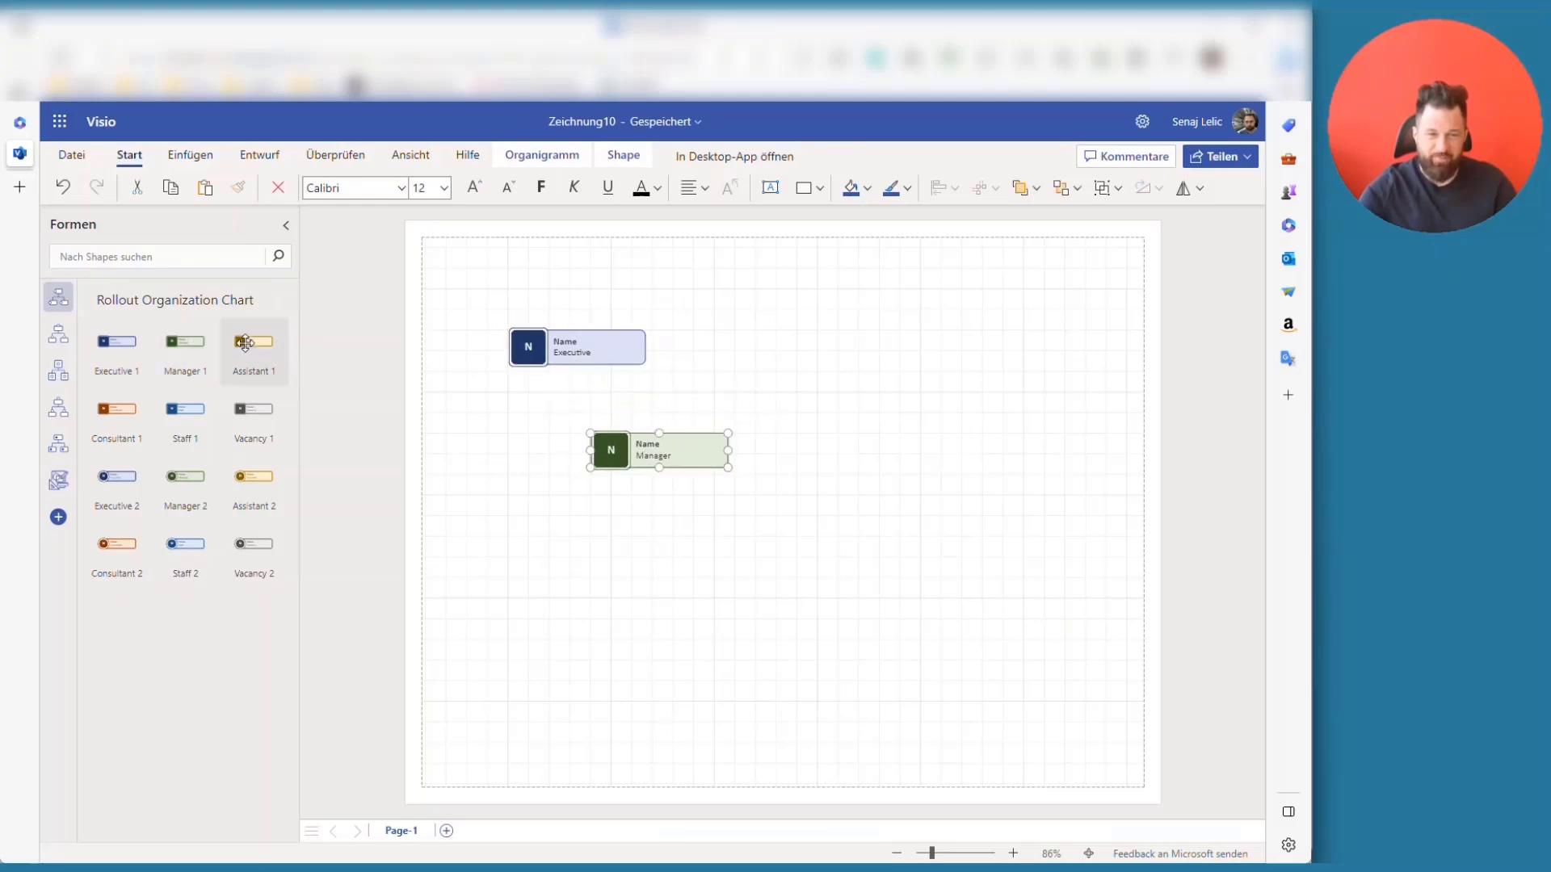
{"action": "left_click_drag", "start_coordinate": [253, 343], "coordinate": [698, 525]}
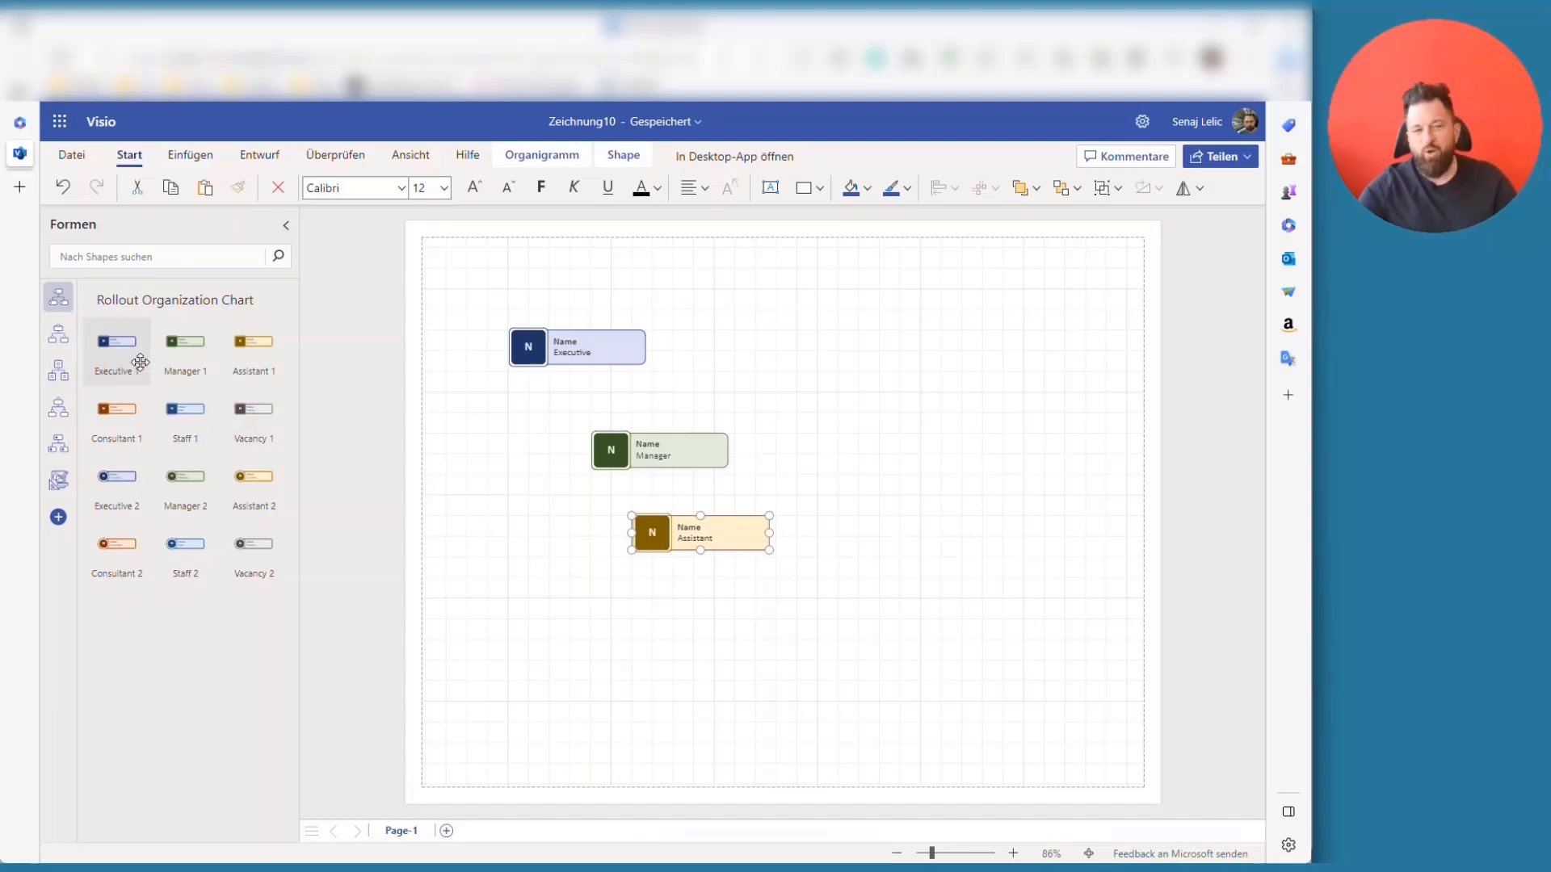
- Add Badge executive and manager, Pinboard executive, Medal manager and Basic manager shapes
{"action": "left_click", "coordinate": [67, 345]}
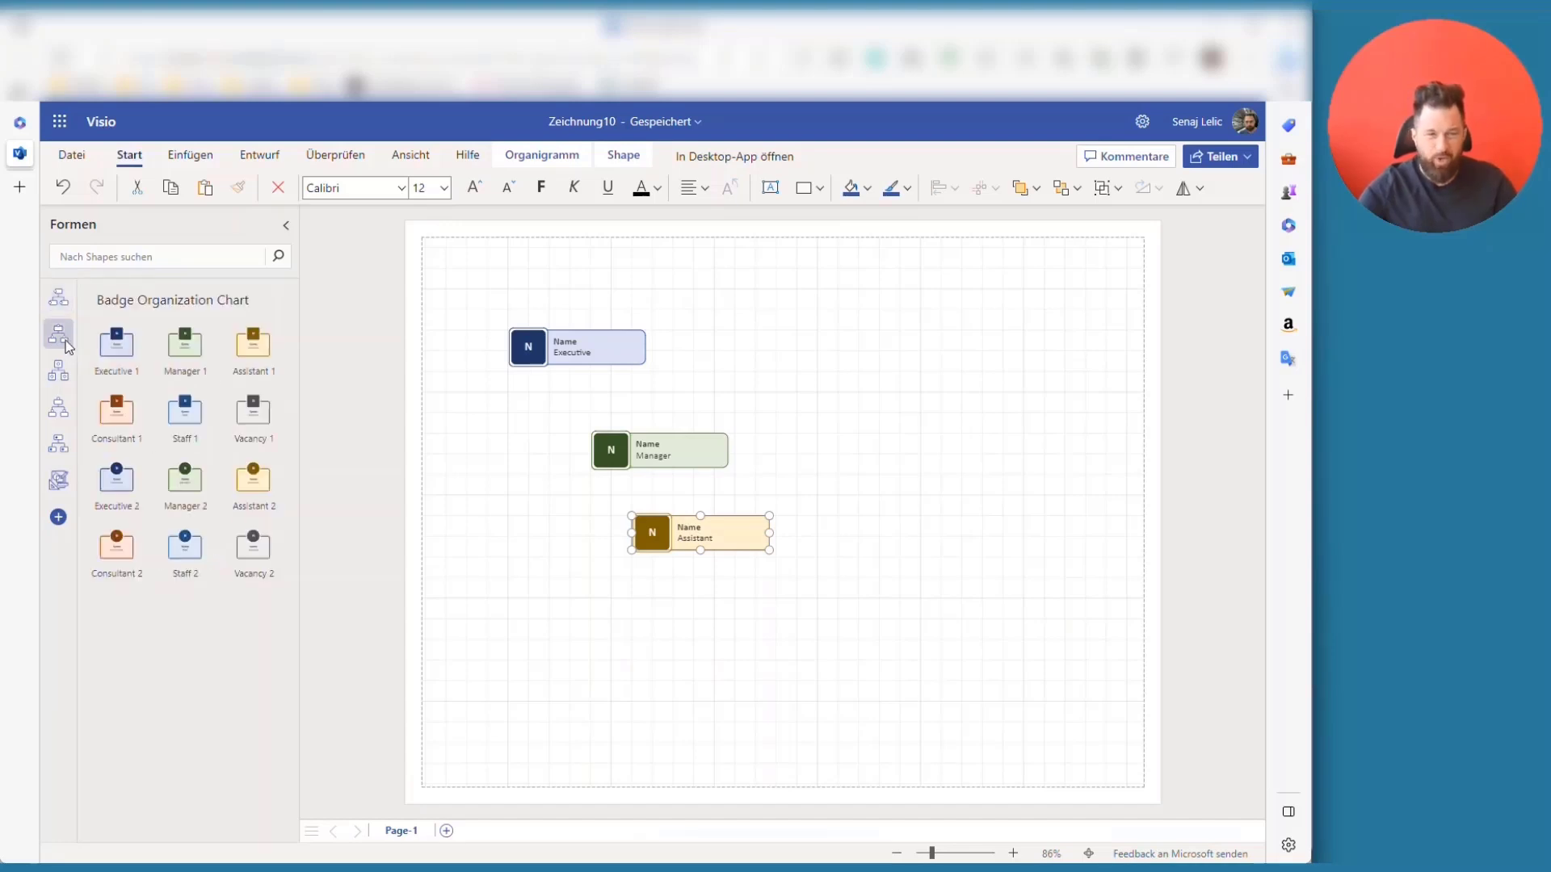
{"action": "left_click_drag", "start_coordinate": [117, 343], "coordinate": [848, 319]}
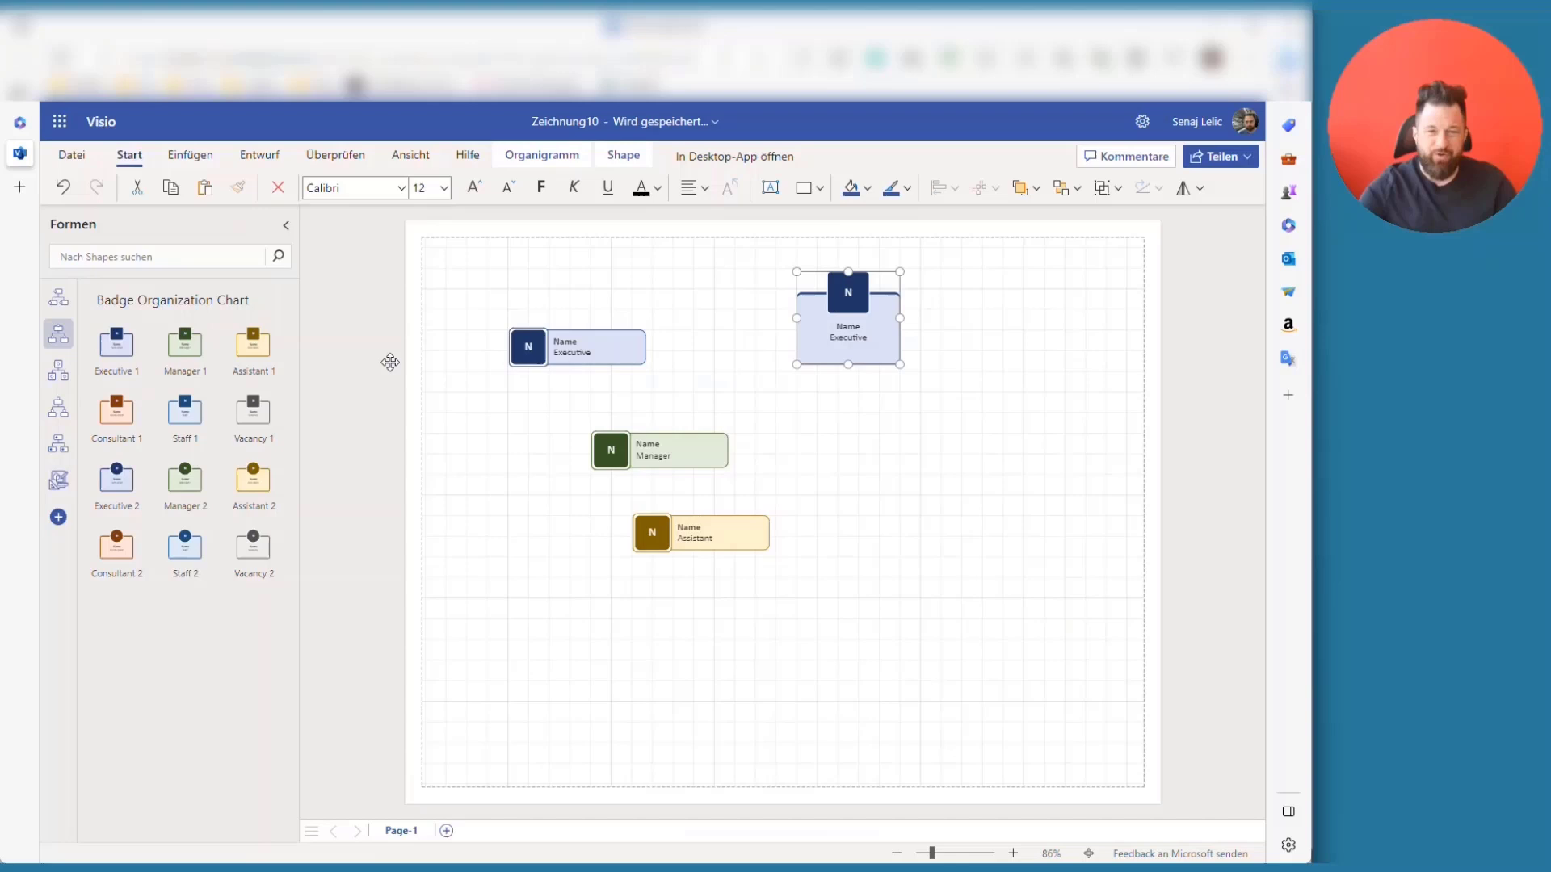
{"action": "left_click_drag", "start_coordinate": [205, 342], "coordinate": [1055, 356]}
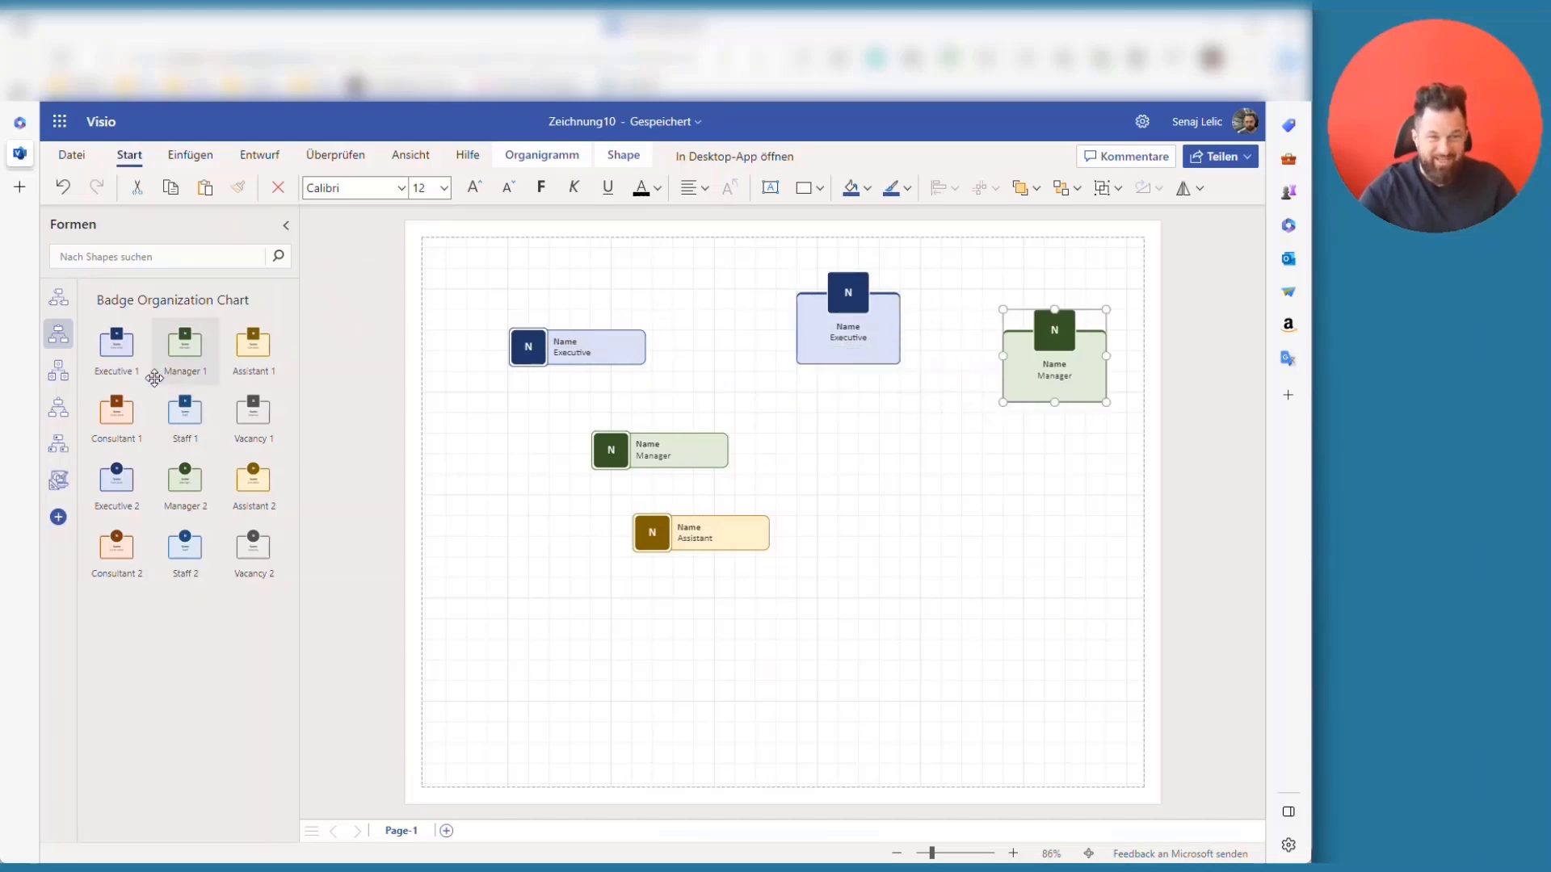
{"action": "left_click", "coordinate": [68, 376]}
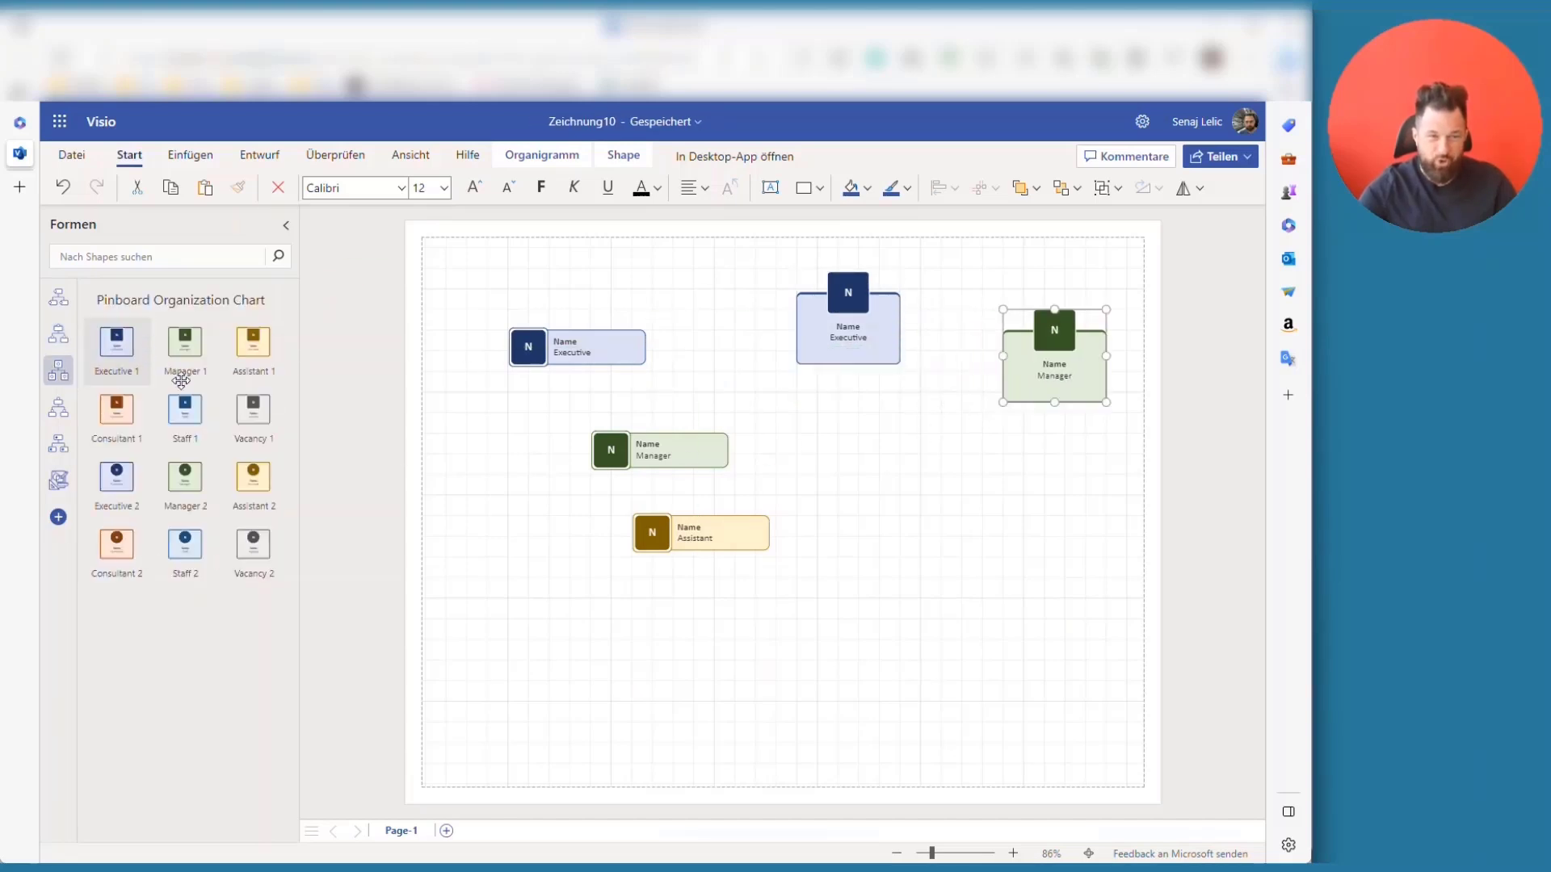
{"action": "left_click_drag", "start_coordinate": [116, 343], "coordinate": [834, 530]}
{"action": "left_click", "coordinate": [58, 408]}
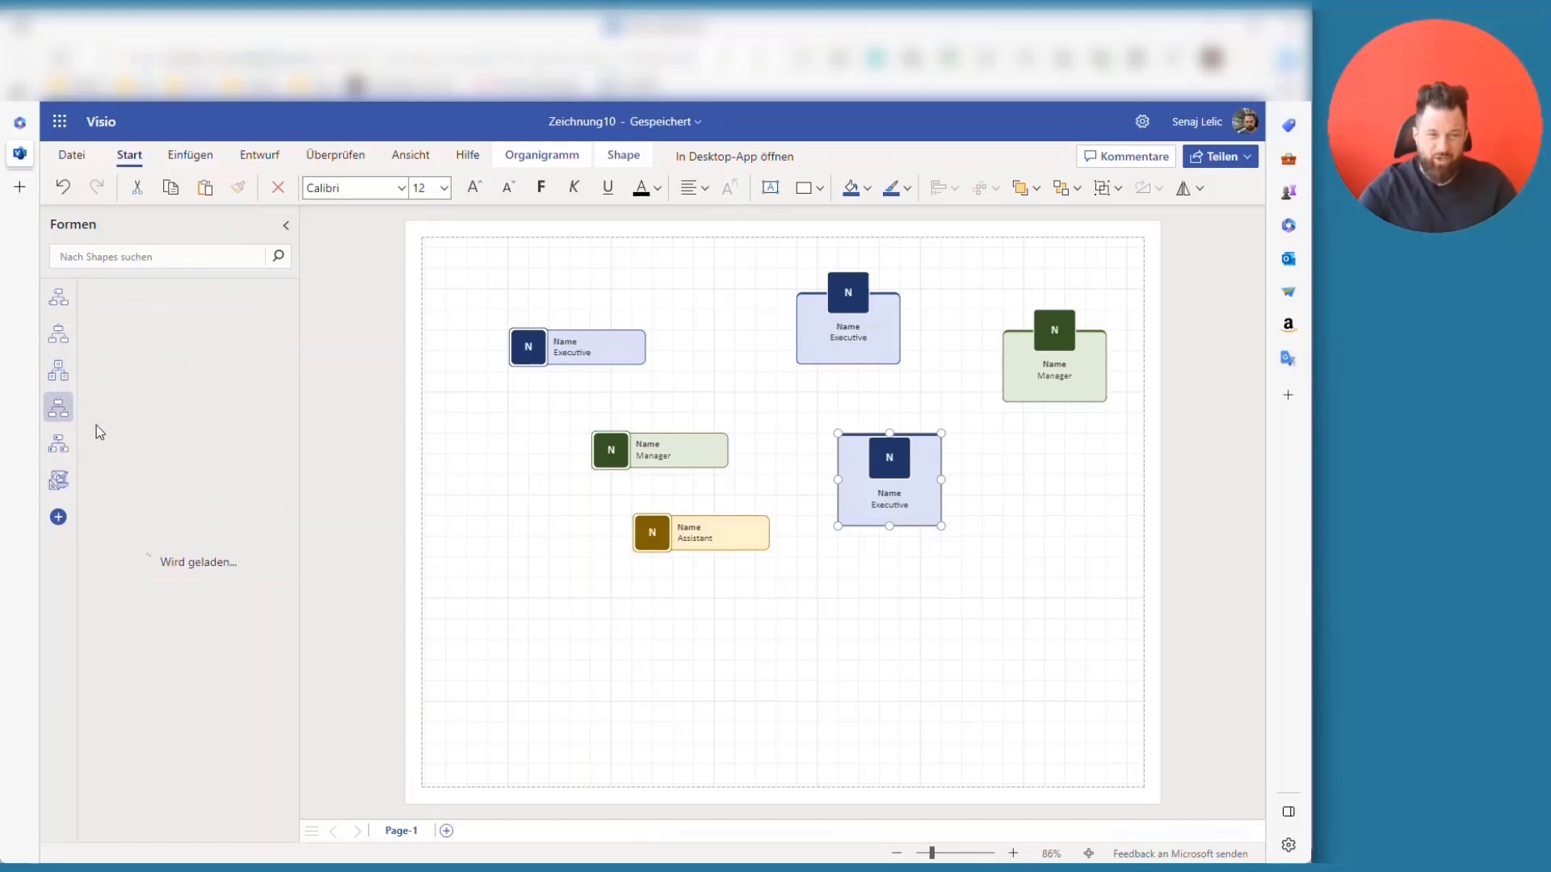
{"action": "left_click_drag", "start_coordinate": [185, 341], "coordinate": [724, 703]}
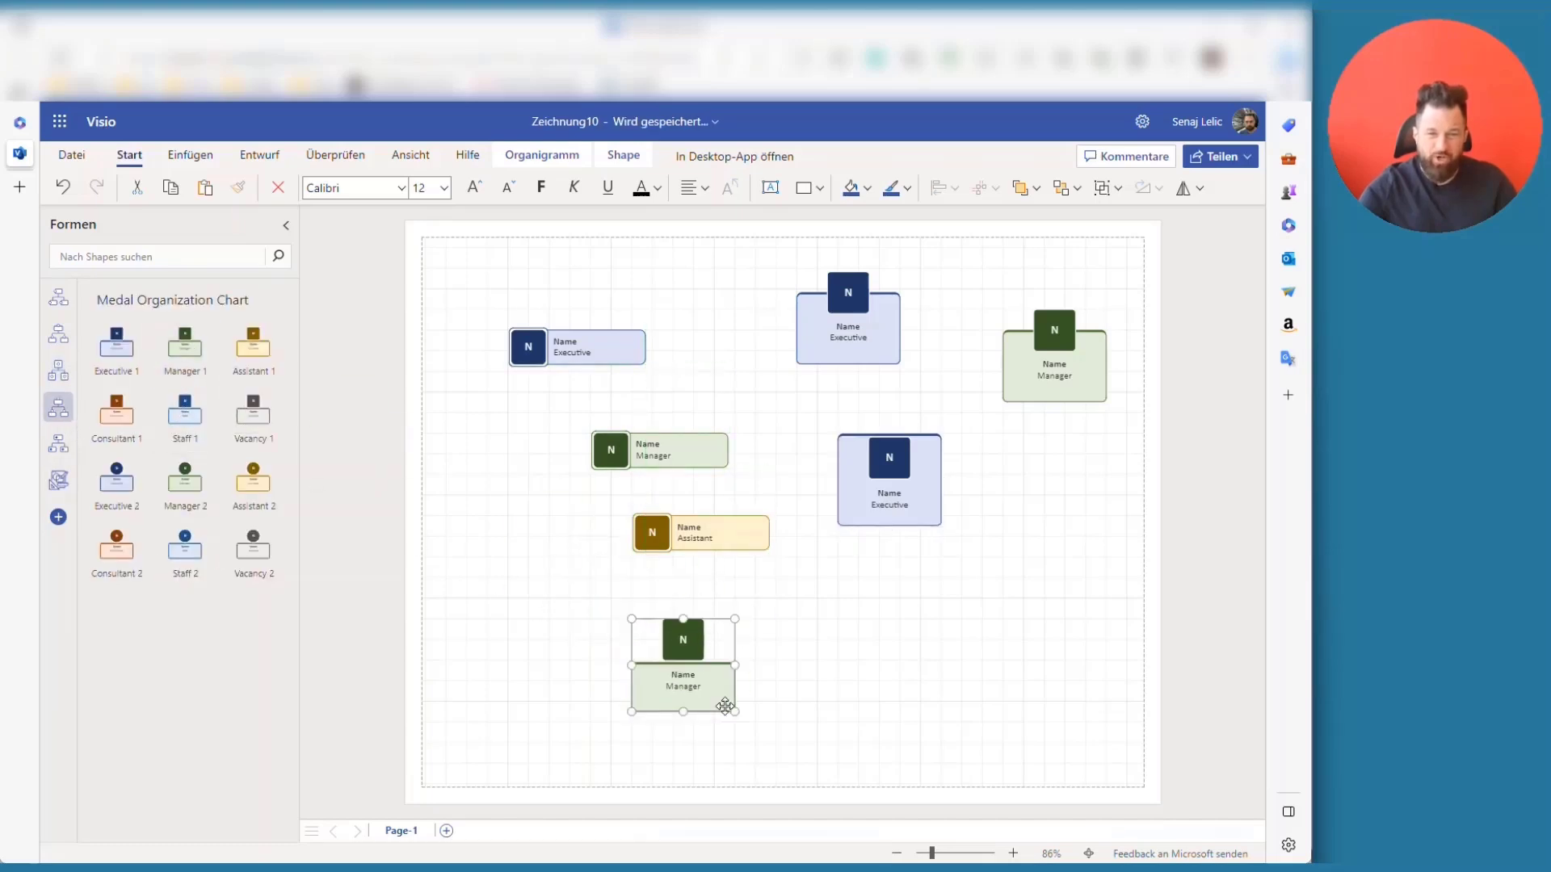
{"action": "left_click", "coordinate": [59, 444]}
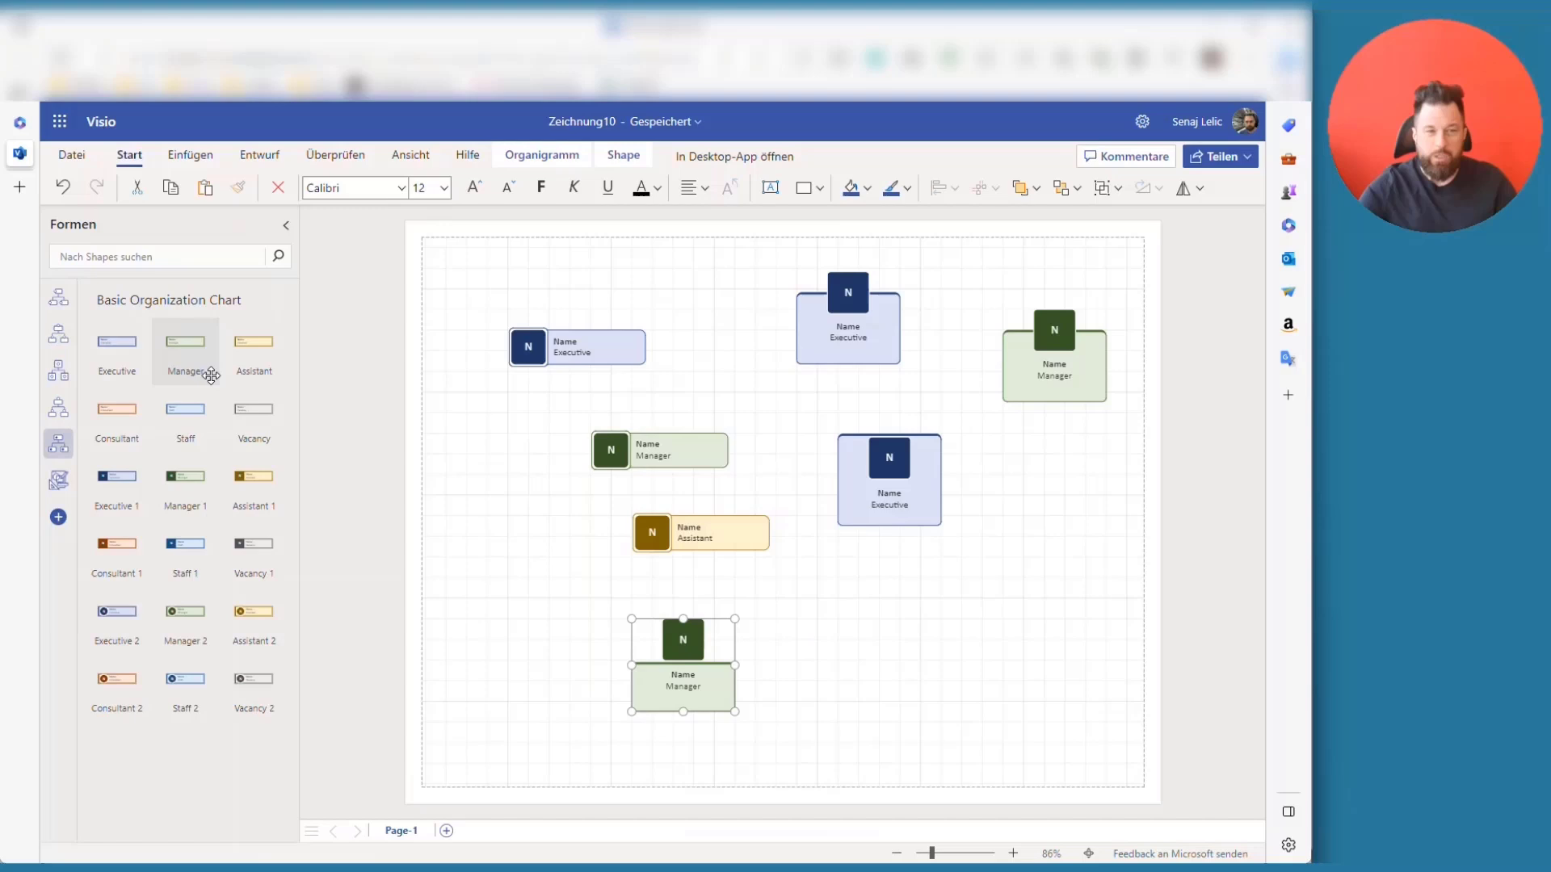
{"action": "left_click_drag", "start_coordinate": [215, 371], "coordinate": [871, 632]}
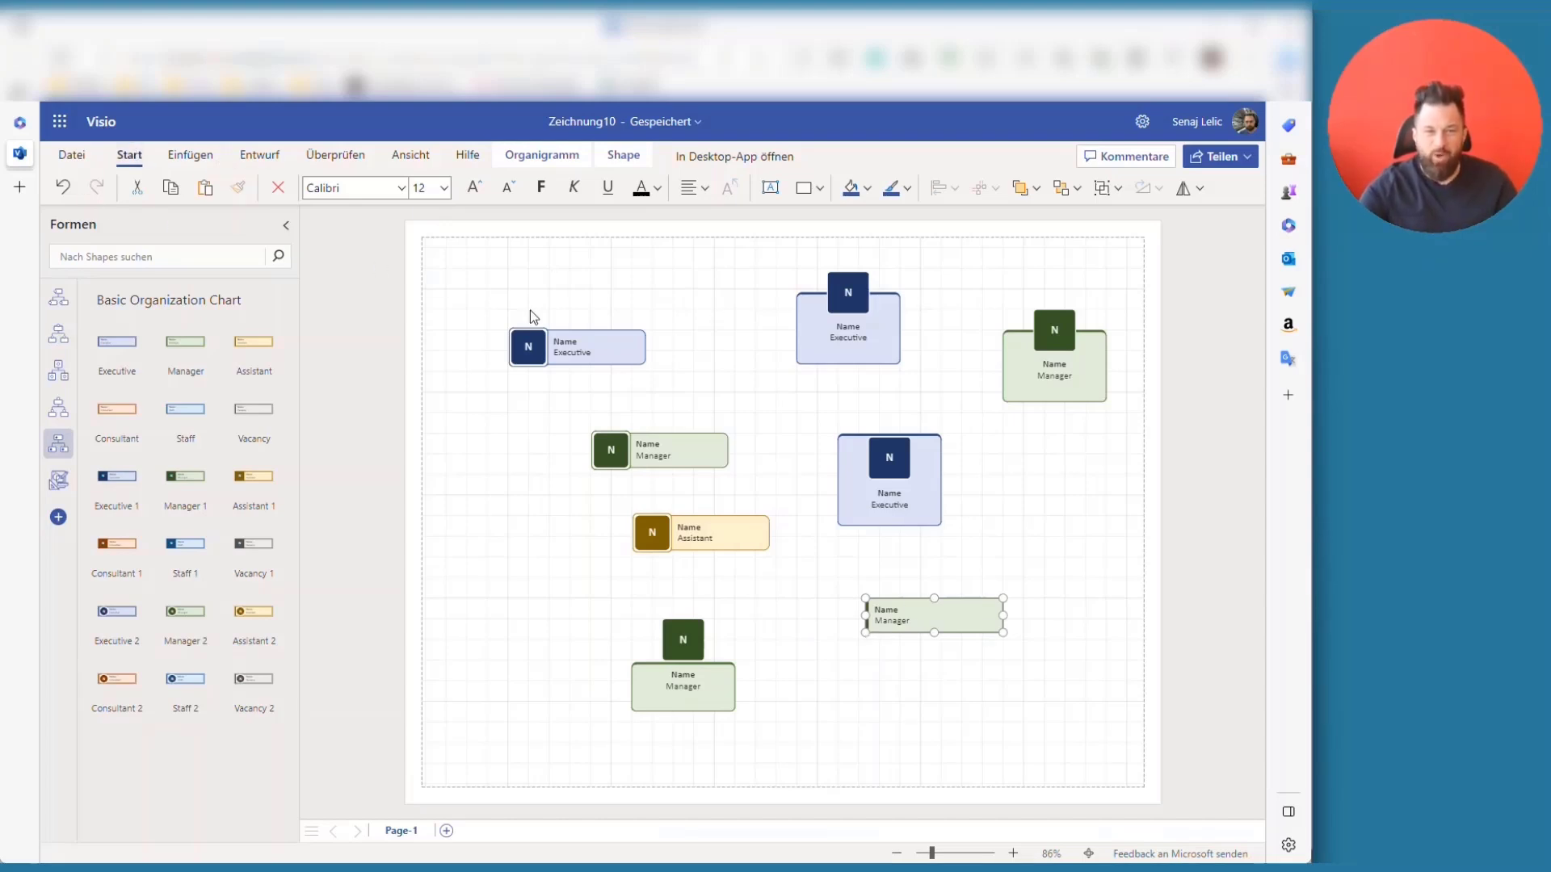
- Move the executive to the top-left and connect it to the manager below
{"action": "left_click", "coordinate": [509, 274]}
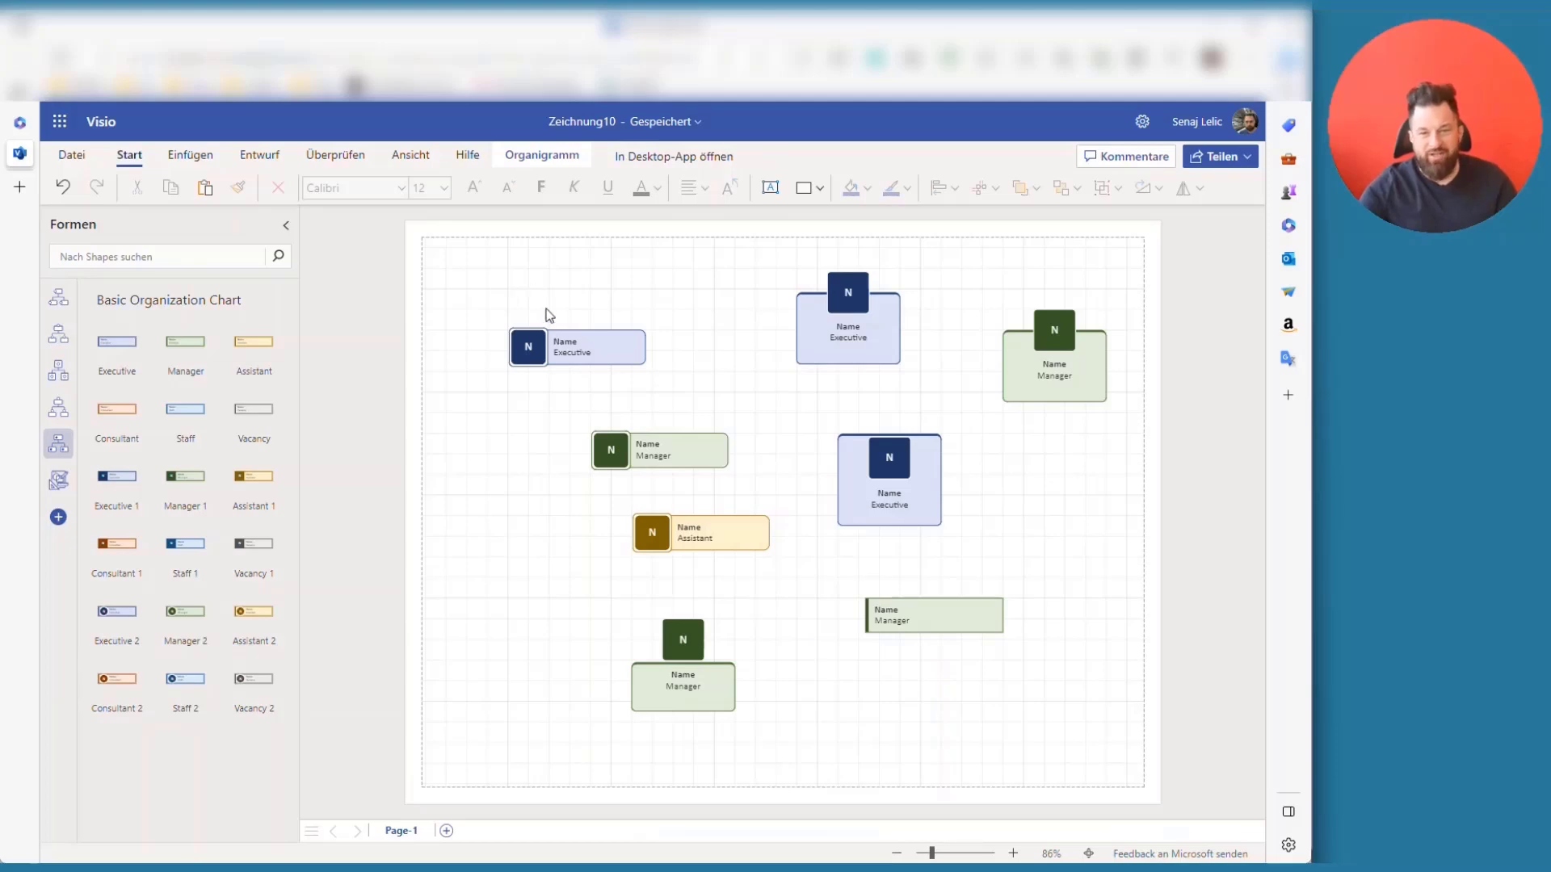
{"action": "left_click_drag", "start_coordinate": [565, 346], "coordinate": [513, 314]}
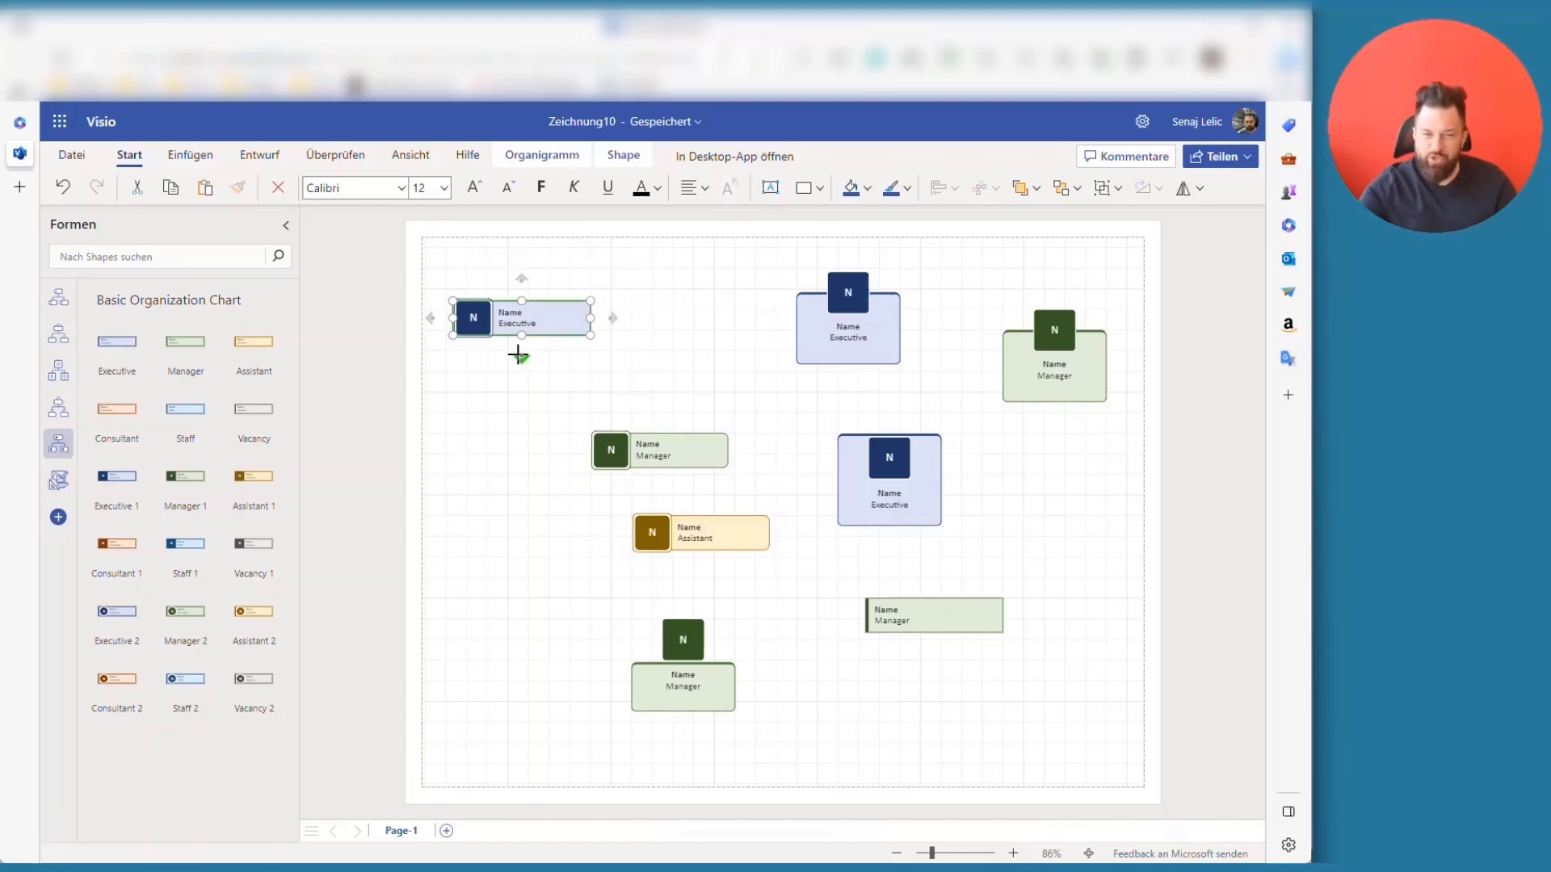
{"action": "mouse_move", "coordinate": [517, 357]}
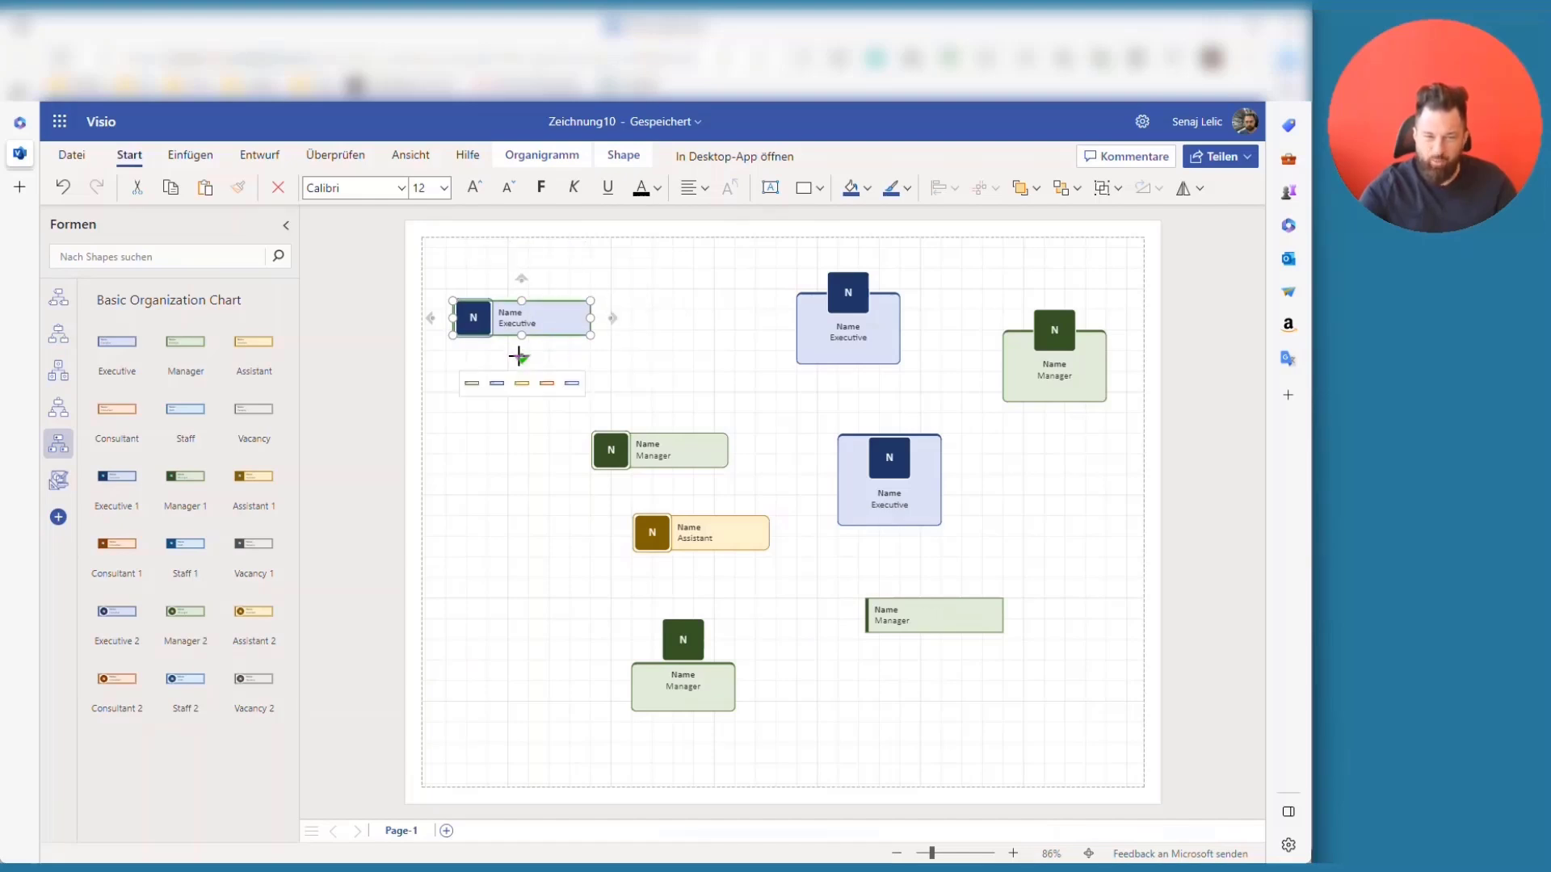
{"action": "left_click_drag", "start_coordinate": [517, 357], "coordinate": [608, 450]}
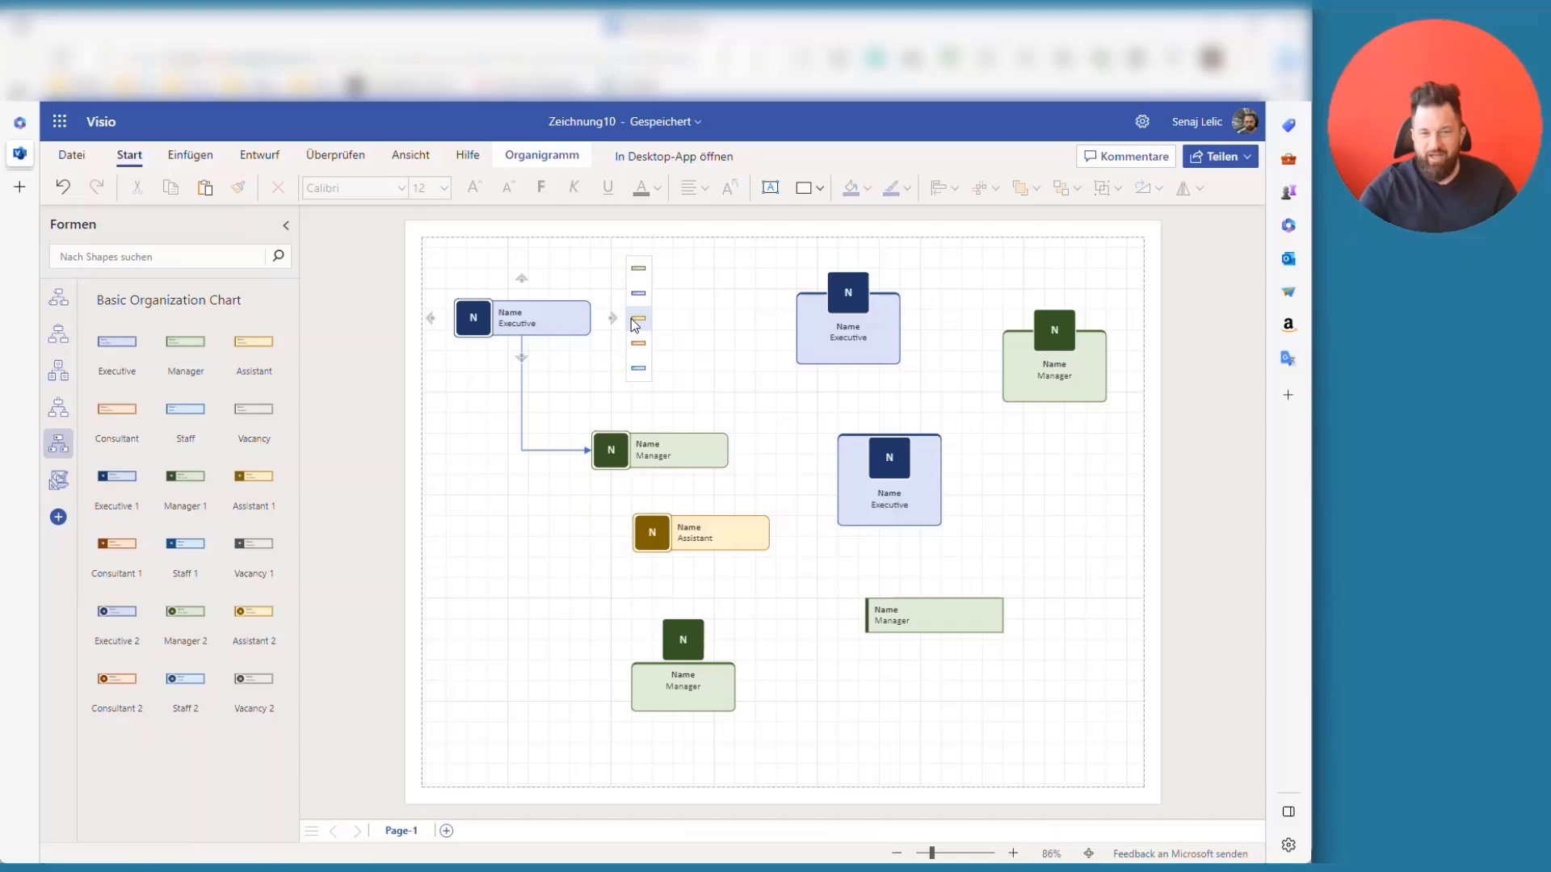
- Add connected assistant and executive shapes, plus a Badge executive beside the lower manager
{"action": "left_click", "coordinate": [639, 321]}
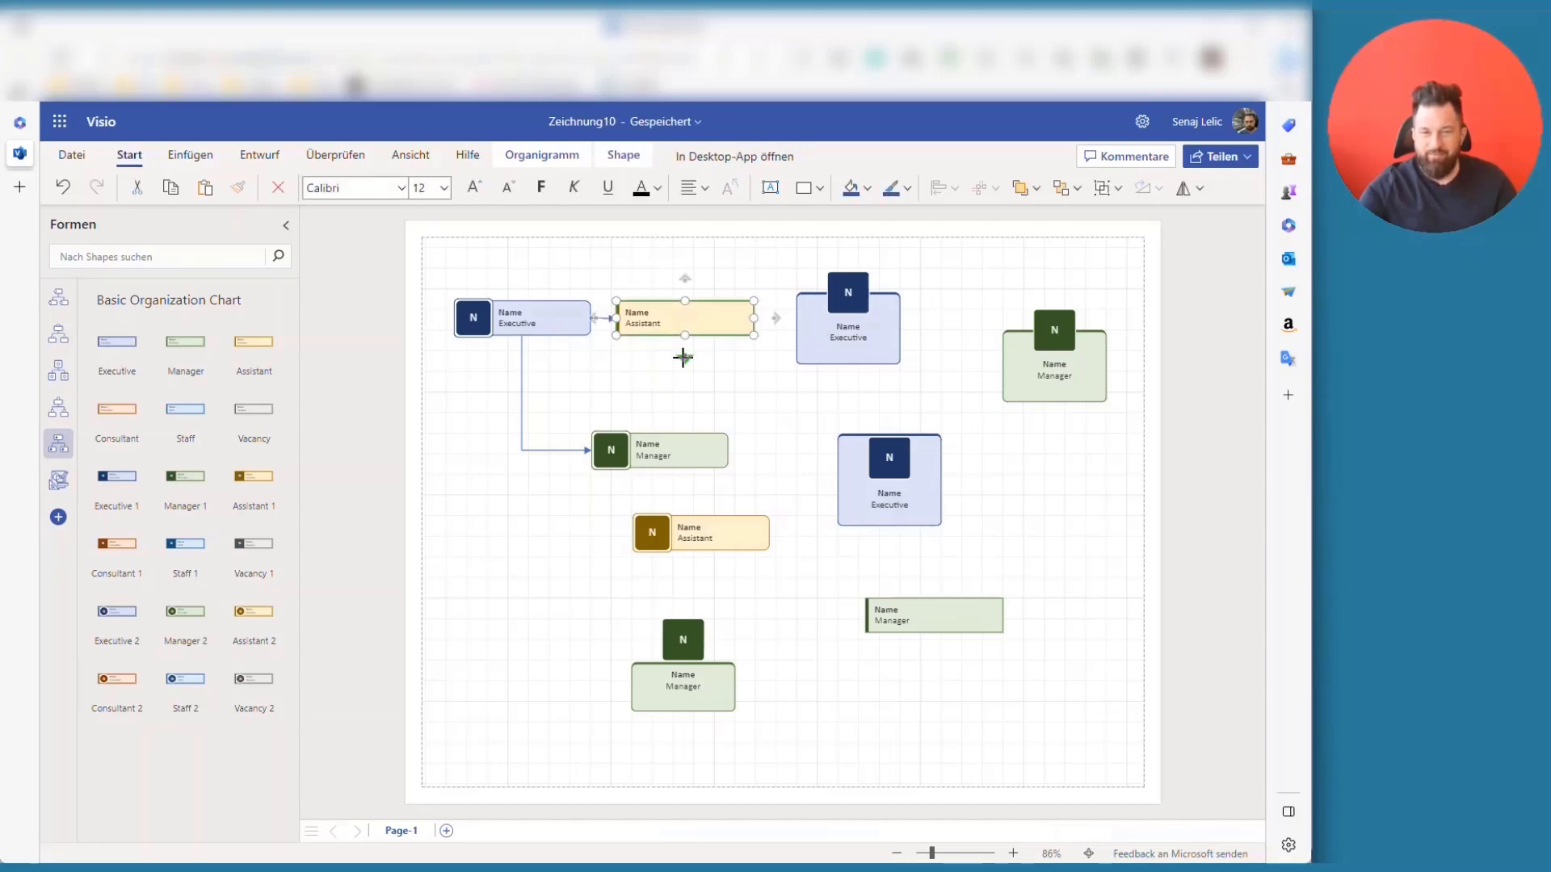
{"action": "mouse_move", "coordinate": [683, 358]}
{"action": "left_click", "coordinate": [660, 383]}
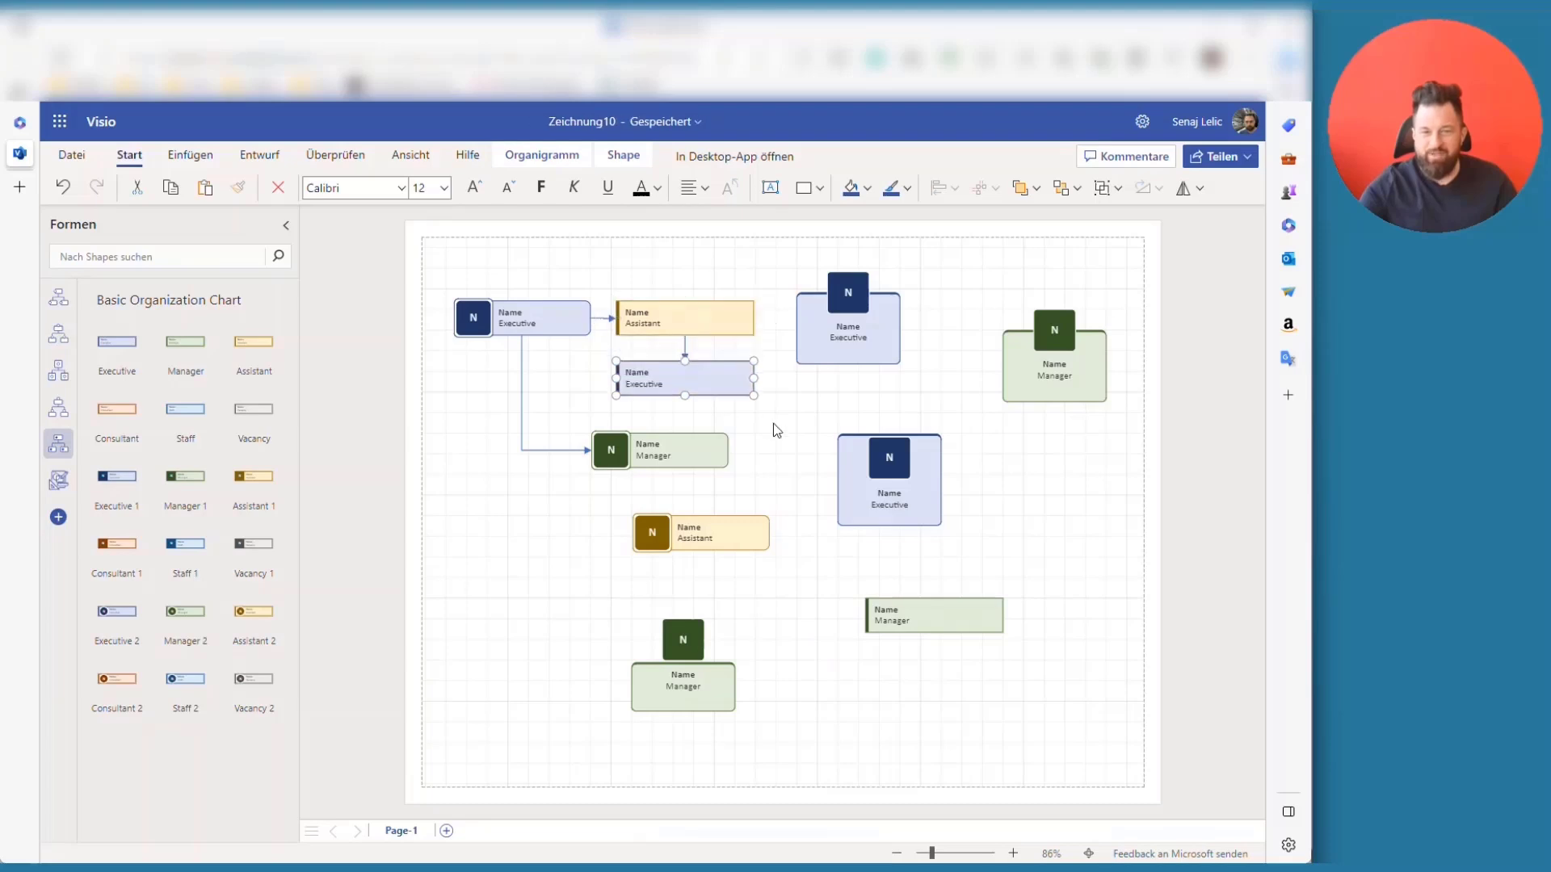
{"action": "mouse_move", "coordinate": [686, 335]}
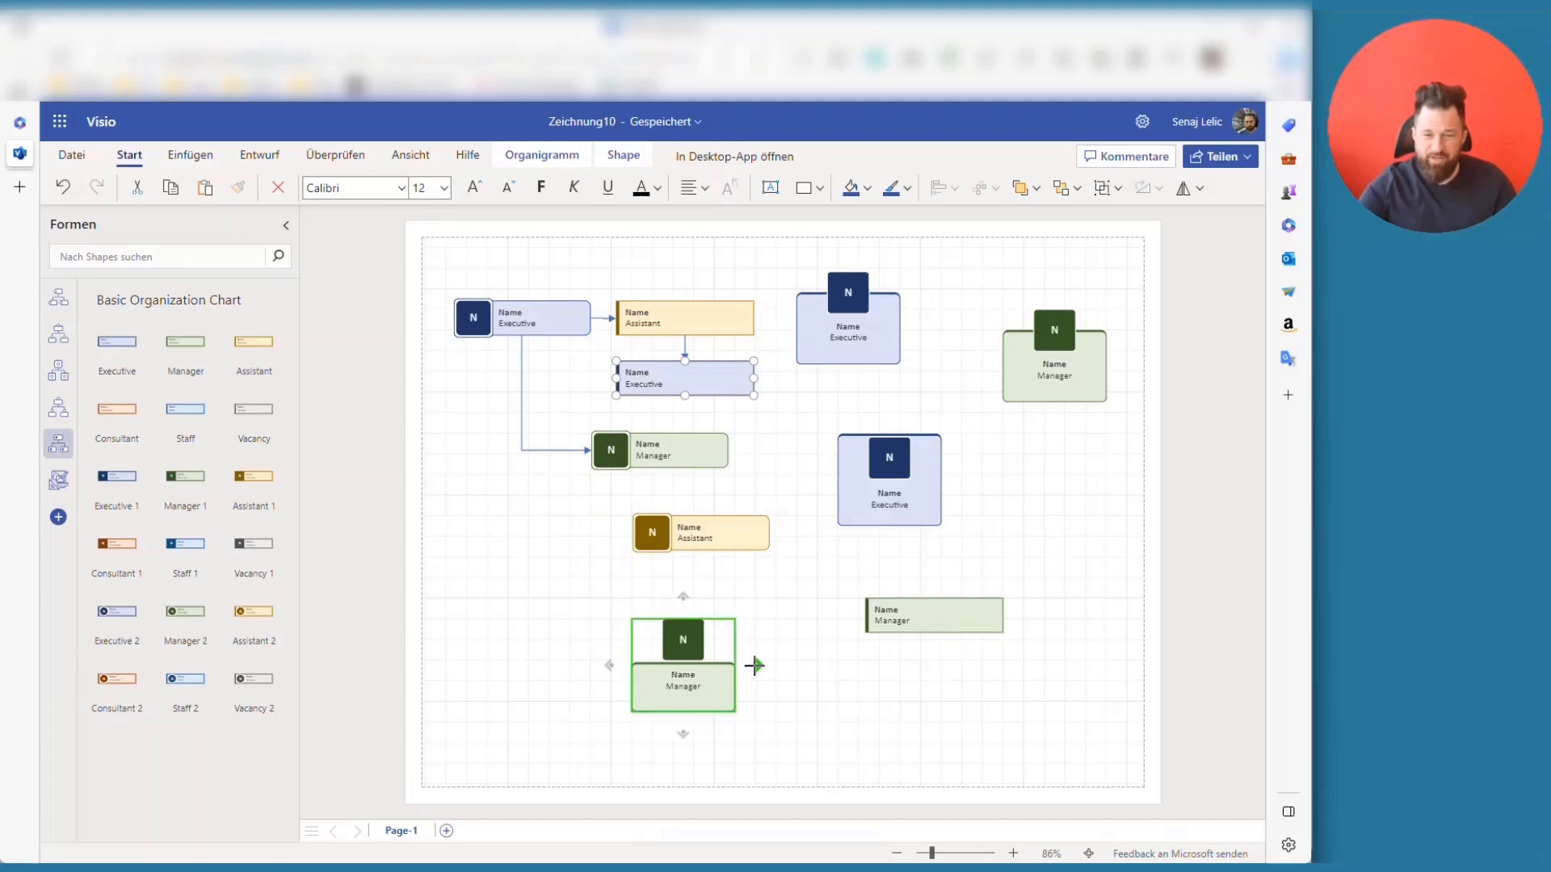
{"action": "mouse_move", "coordinate": [754, 666]}
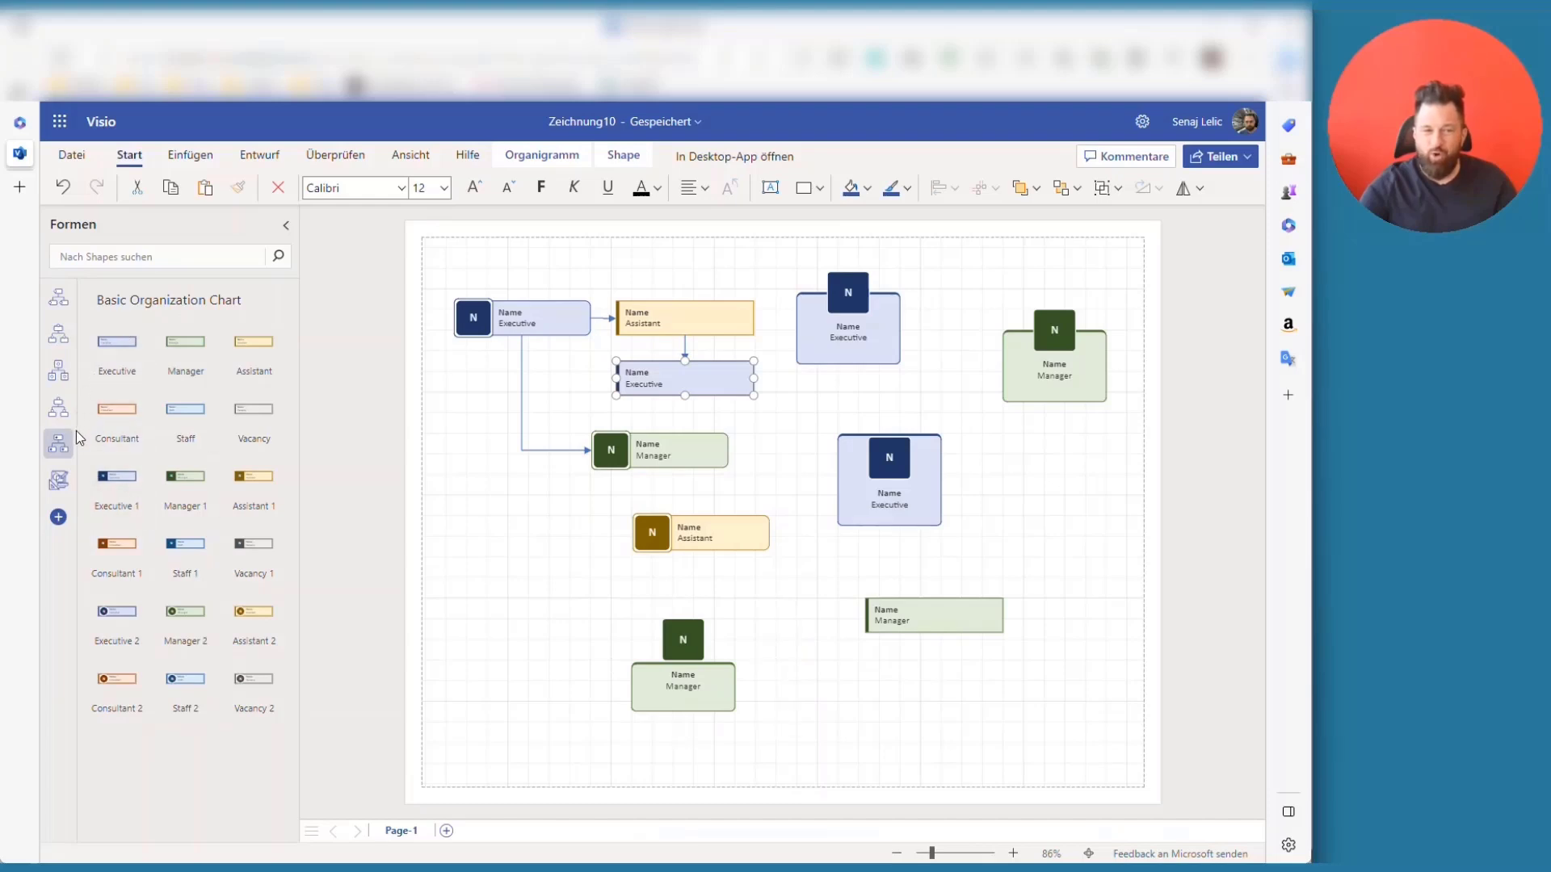
{"action": "left_click", "coordinate": [58, 333]}
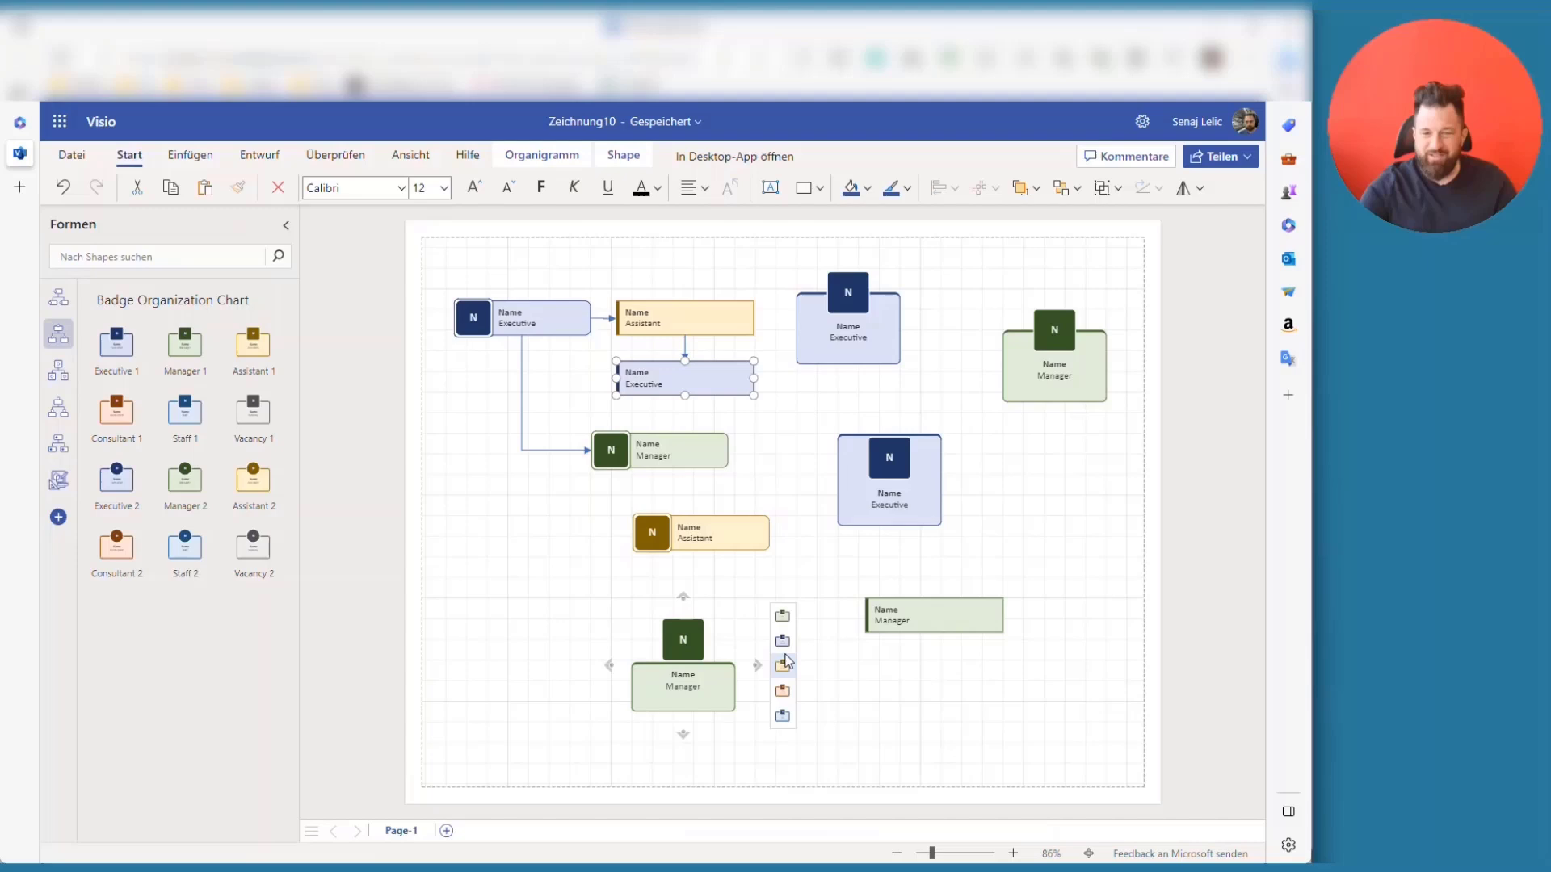
{"action": "left_click", "coordinate": [783, 642]}
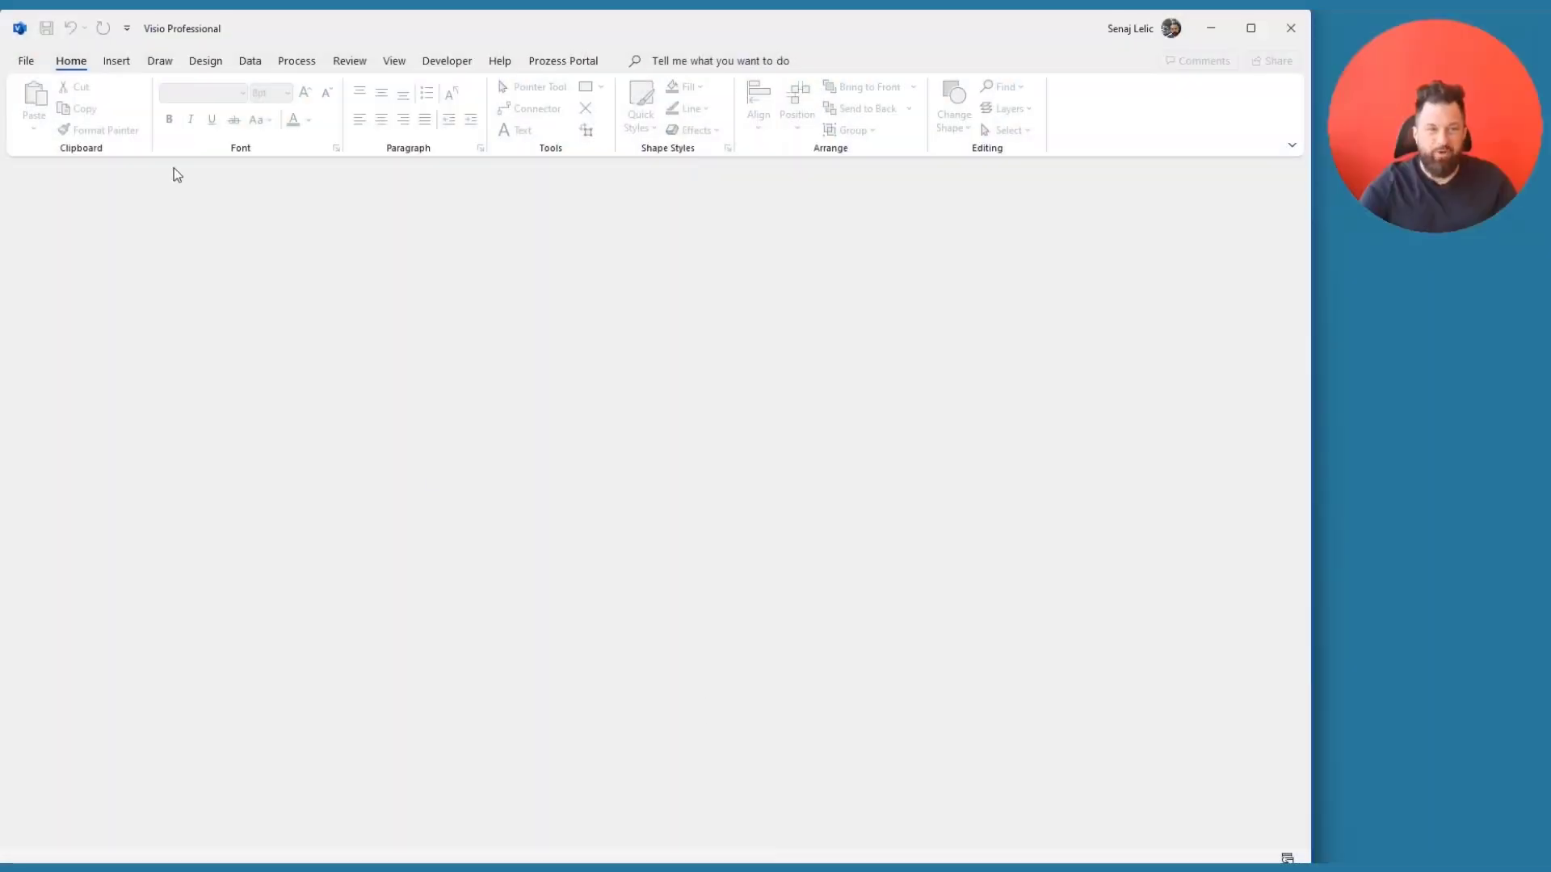
- Browse the New drawing templates by category and in the Office gallery
{"action": "left_click", "coordinate": [32, 62]}
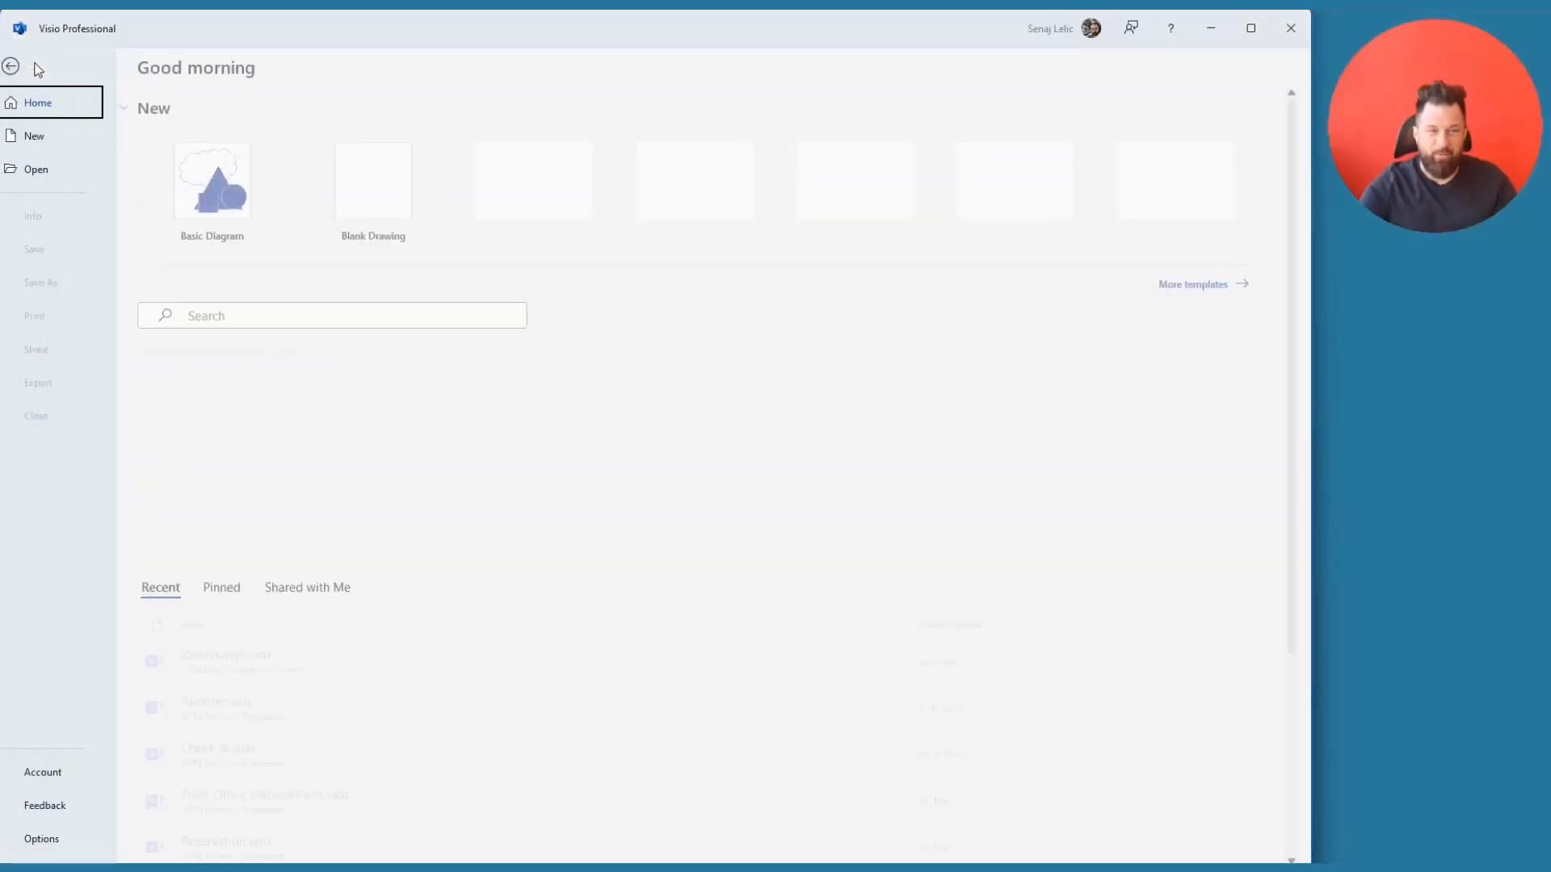
{"action": "left_click", "coordinate": [50, 140]}
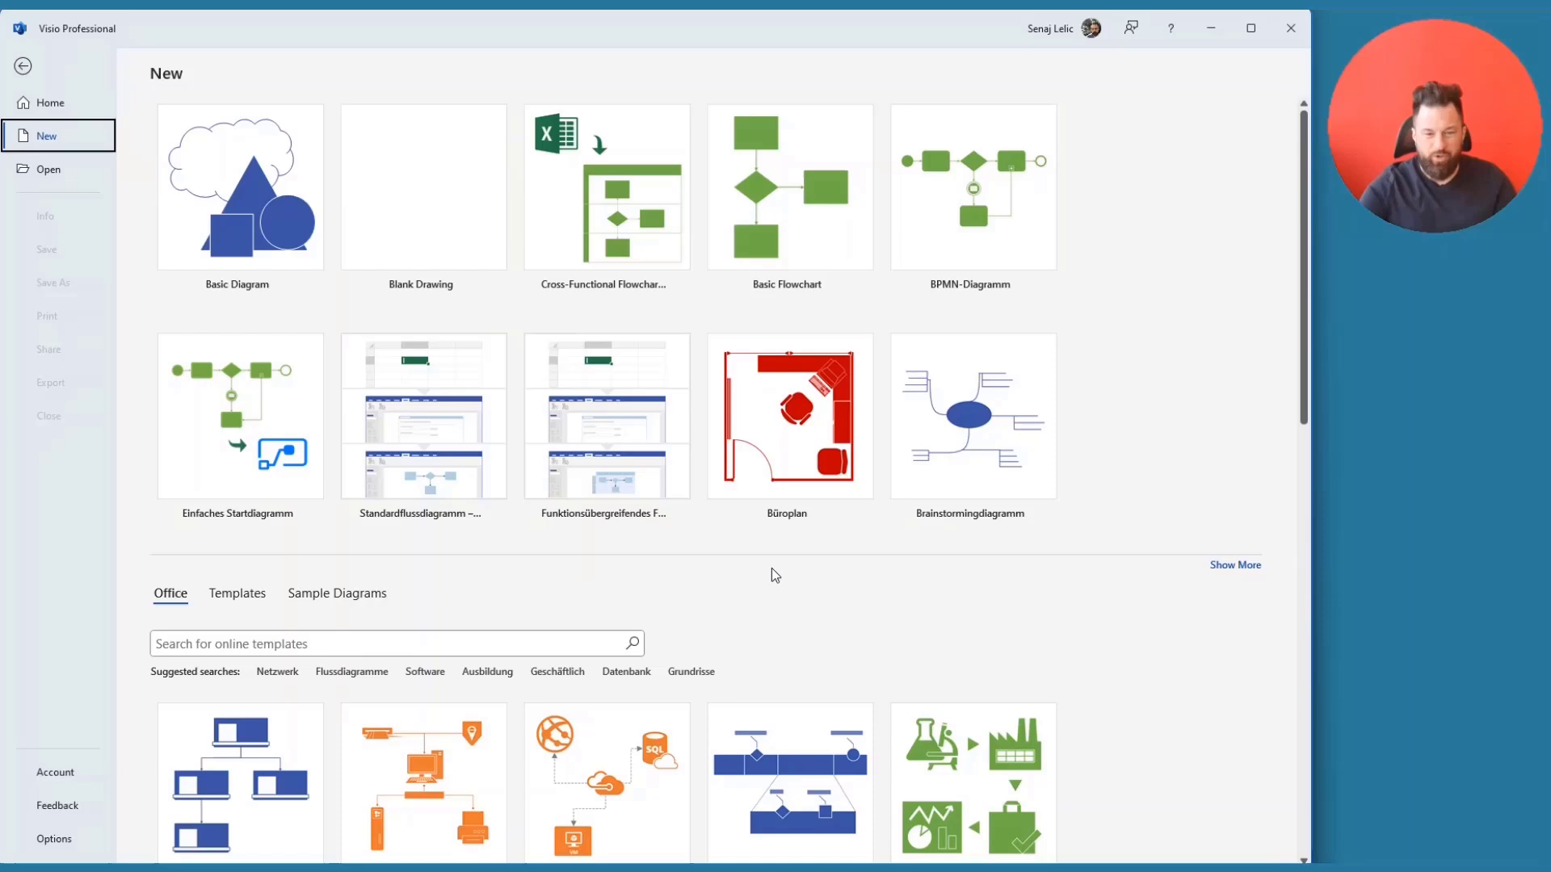
{"action": "left_click", "coordinate": [237, 594]}
{"action": "scroll", "coordinate": [562, 563], "scroll_direction": "down", "scroll_amount": 1}
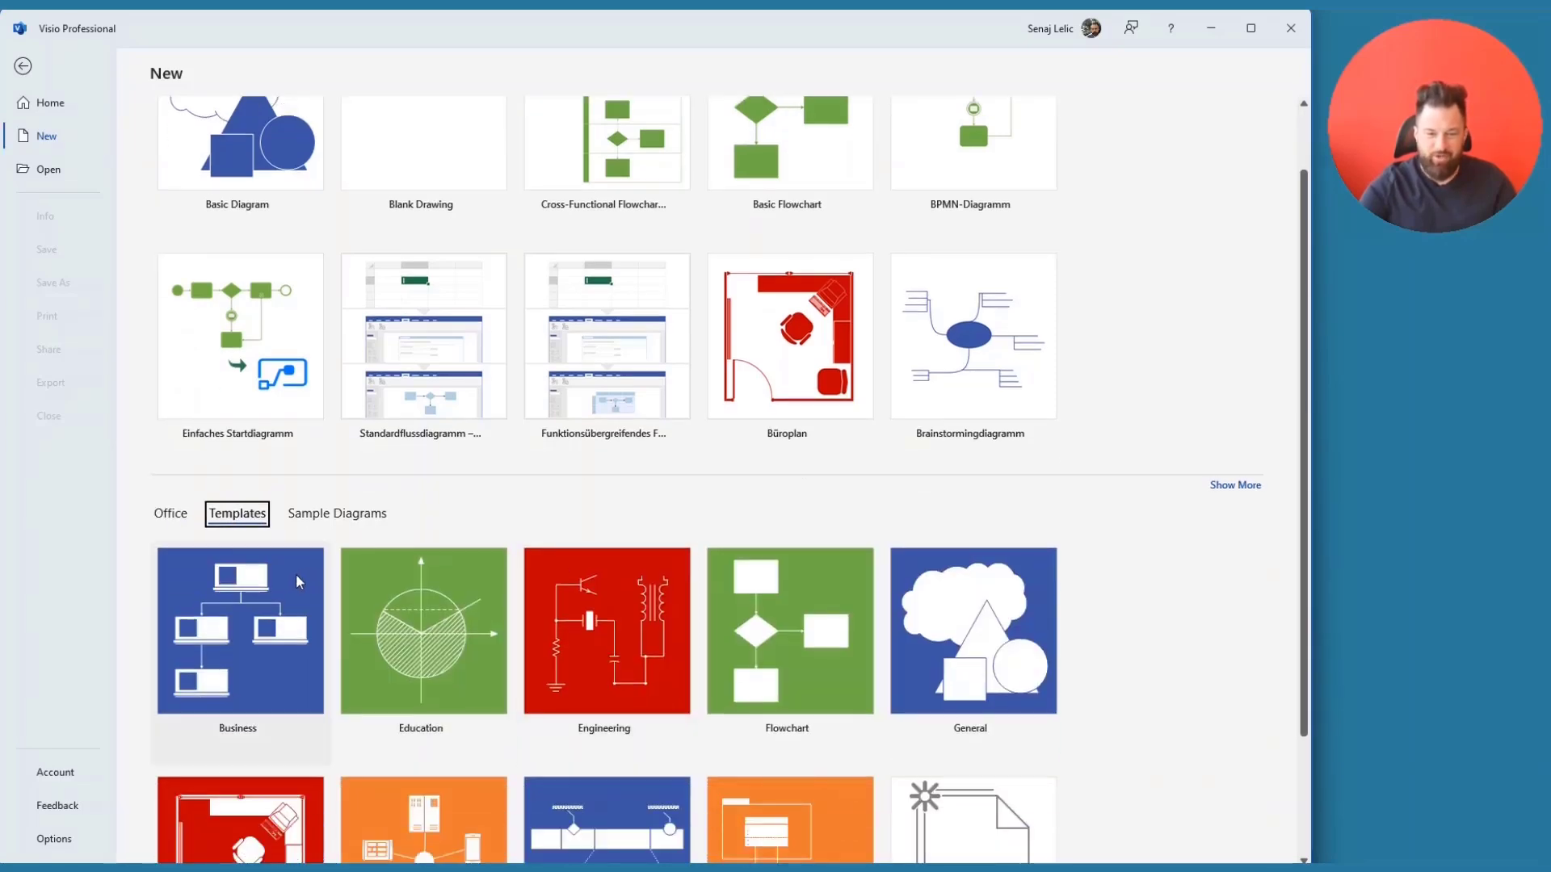
{"action": "left_click", "coordinate": [180, 512]}
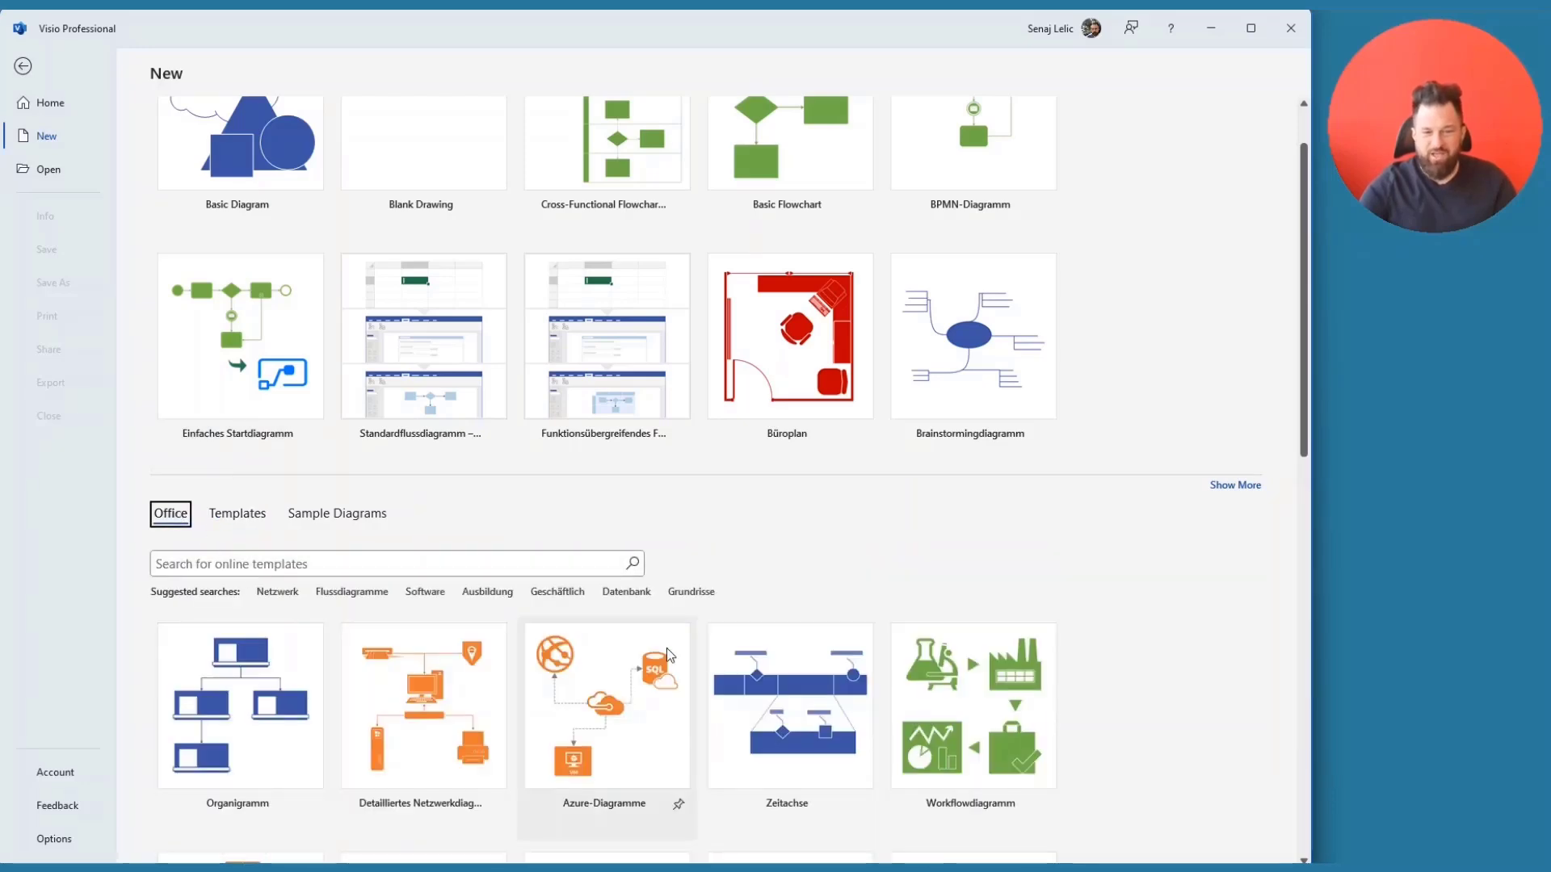
- Run the suggested 'Geschäftlich' business template search
{"action": "scroll", "coordinate": [670, 727], "scroll_direction": "down", "scroll_amount": 5}
{"action": "scroll", "coordinate": [667, 656], "scroll_direction": "down", "scroll_amount": 8}
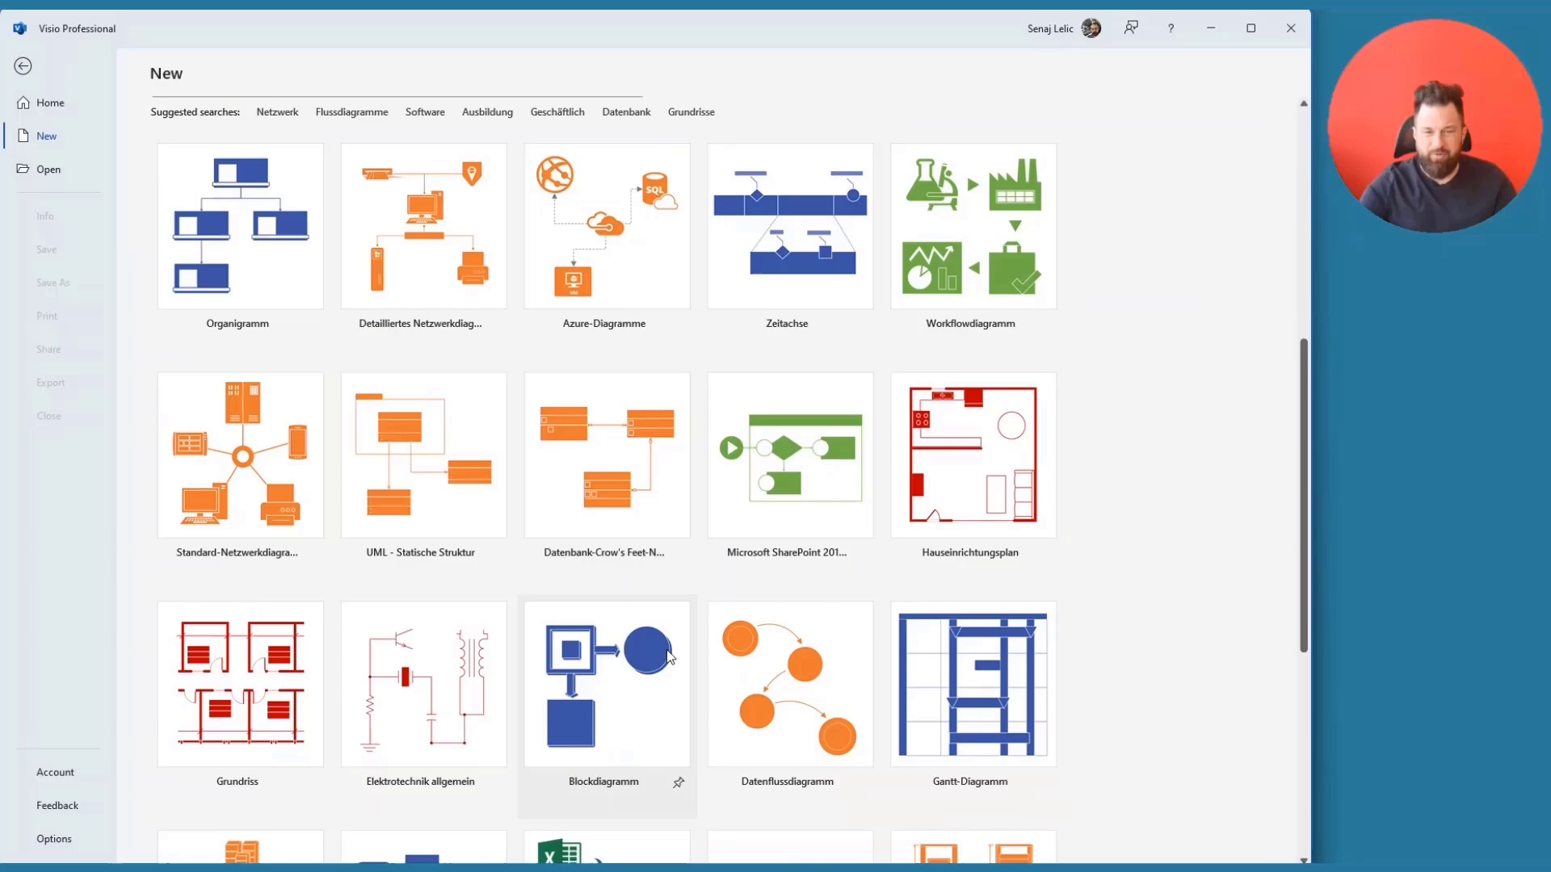
{"action": "scroll", "coordinate": [667, 654], "scroll_direction": "up", "scroll_amount": 7}
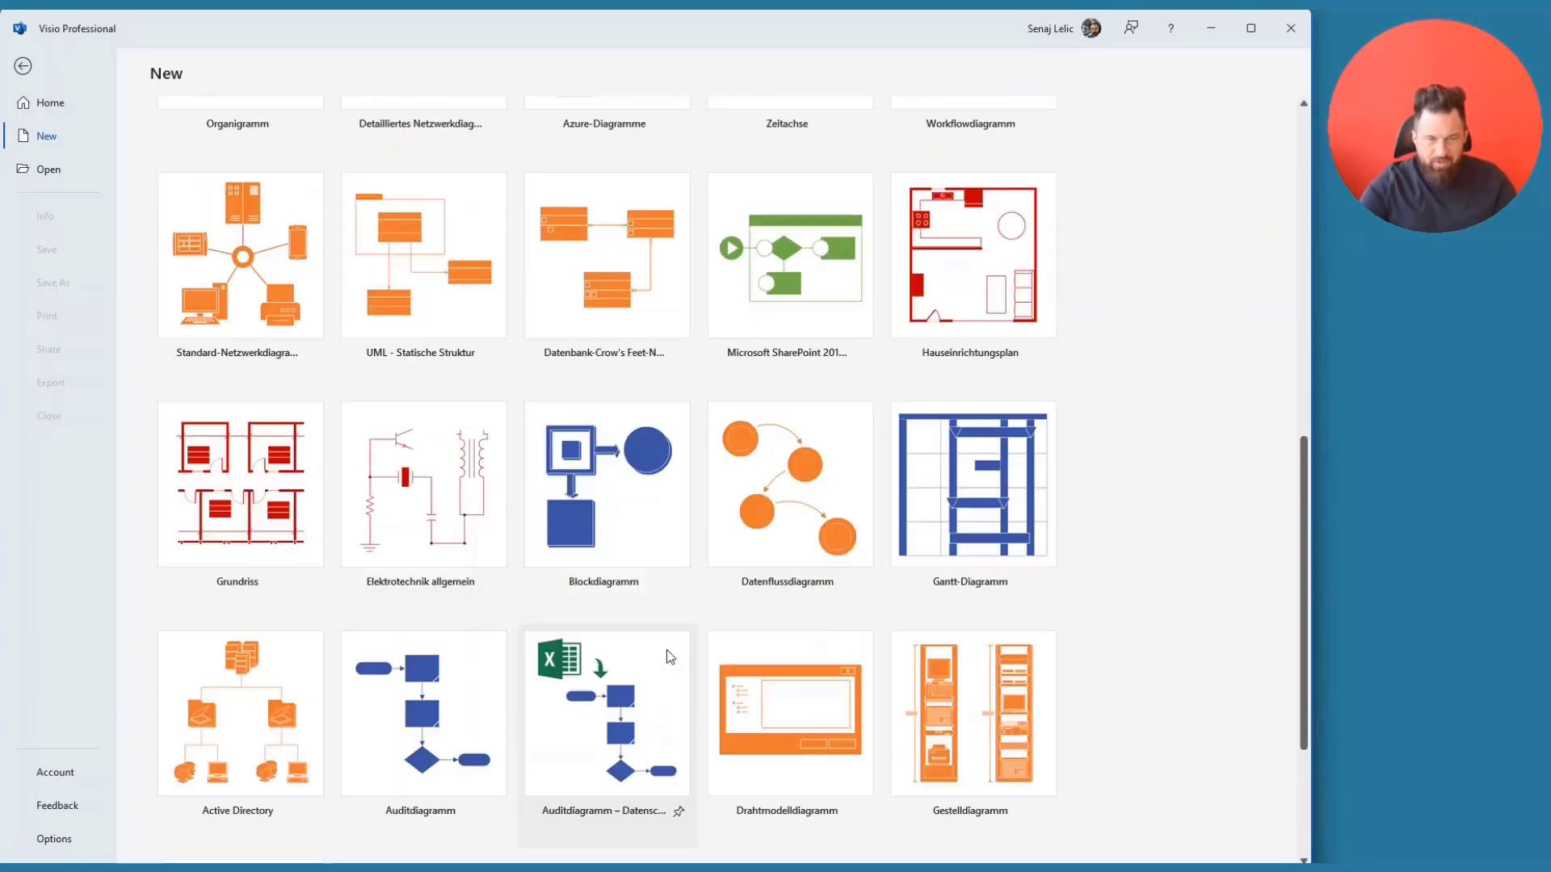
{"action": "scroll", "coordinate": [667, 650], "scroll_direction": "up", "scroll_amount": 2}
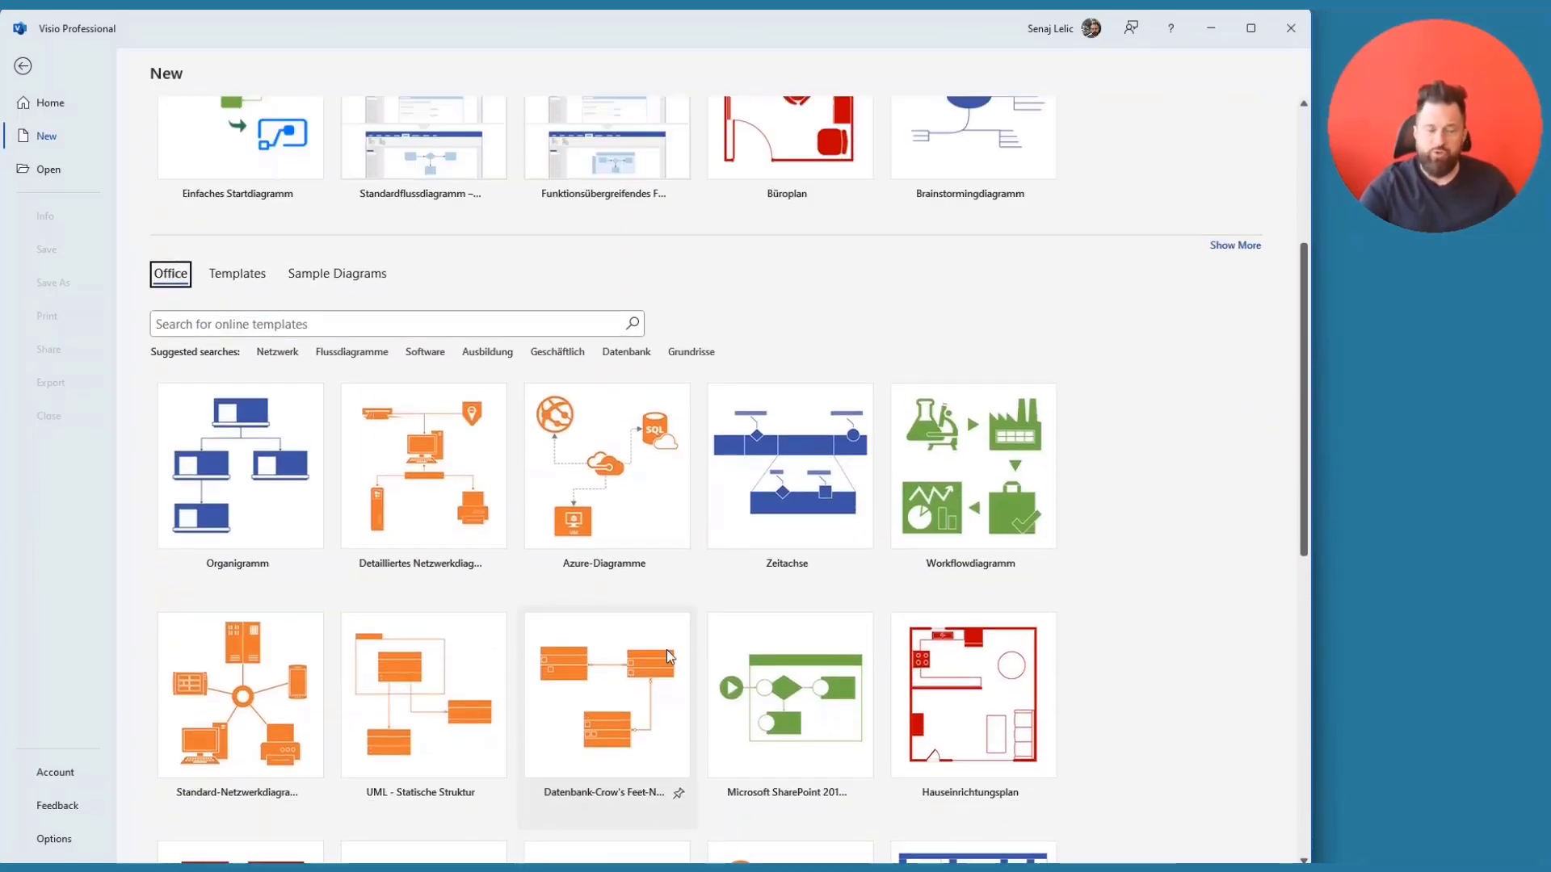
{"action": "left_click", "coordinate": [558, 351]}
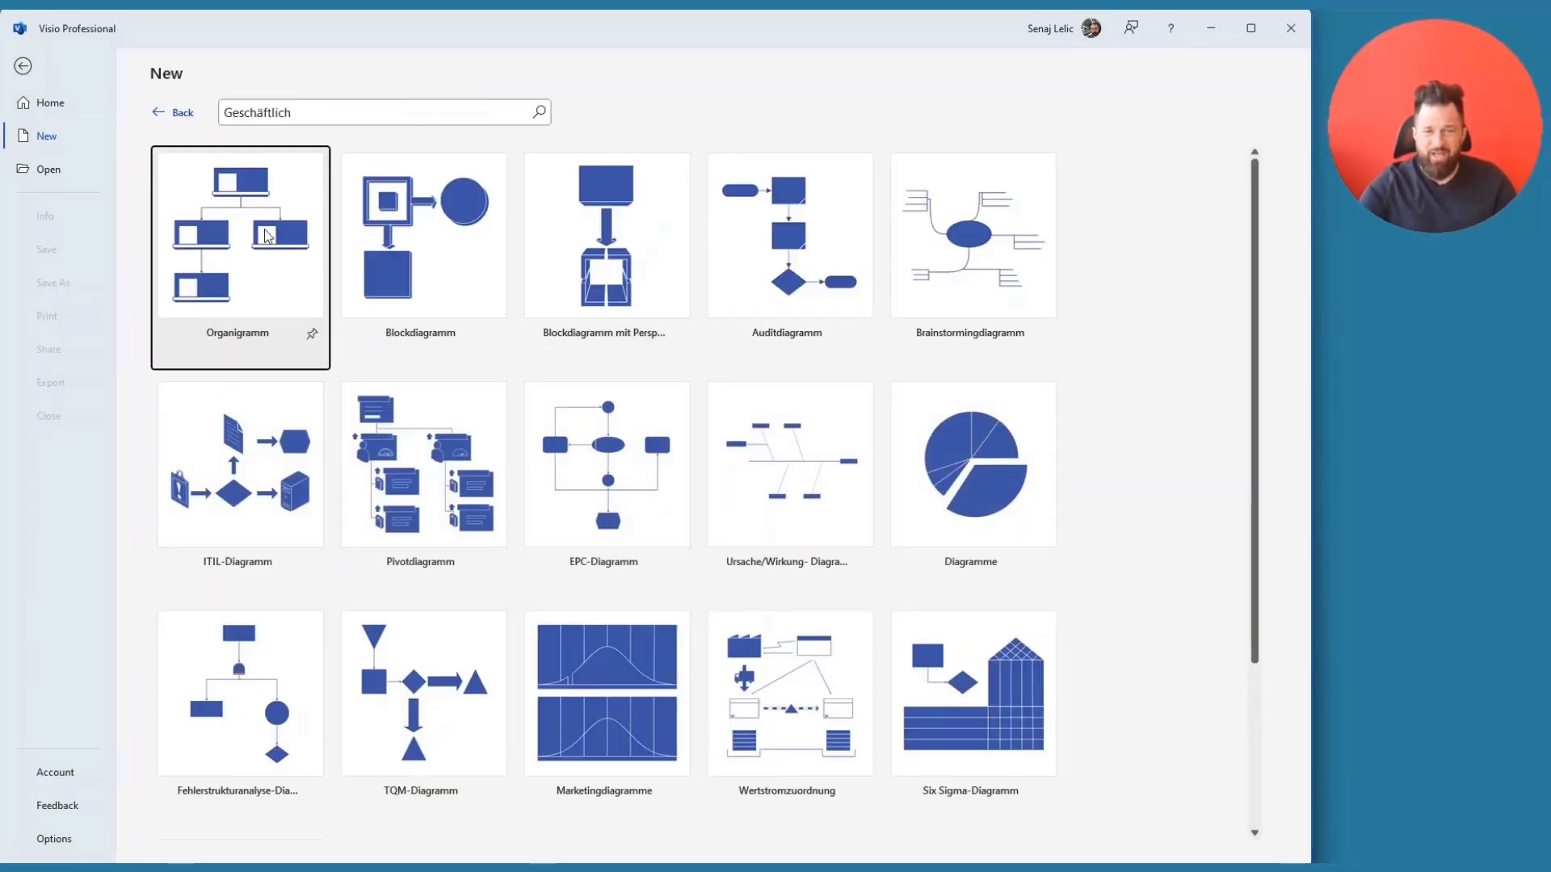
{"action": "left_click", "coordinate": [162, 113]}
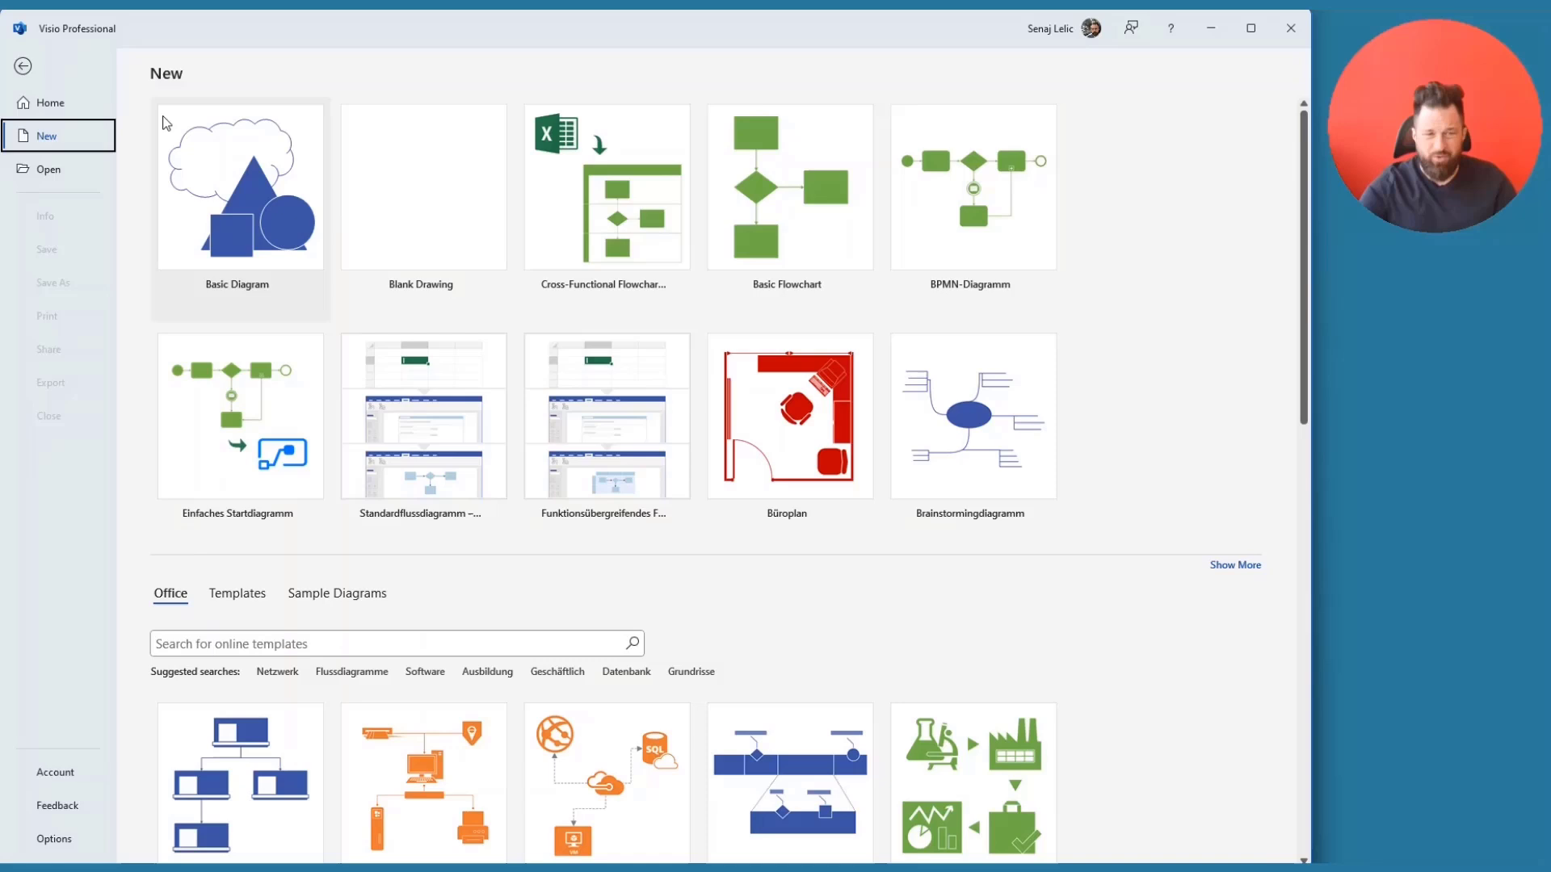
{"action": "left_click", "coordinate": [539, 677]}
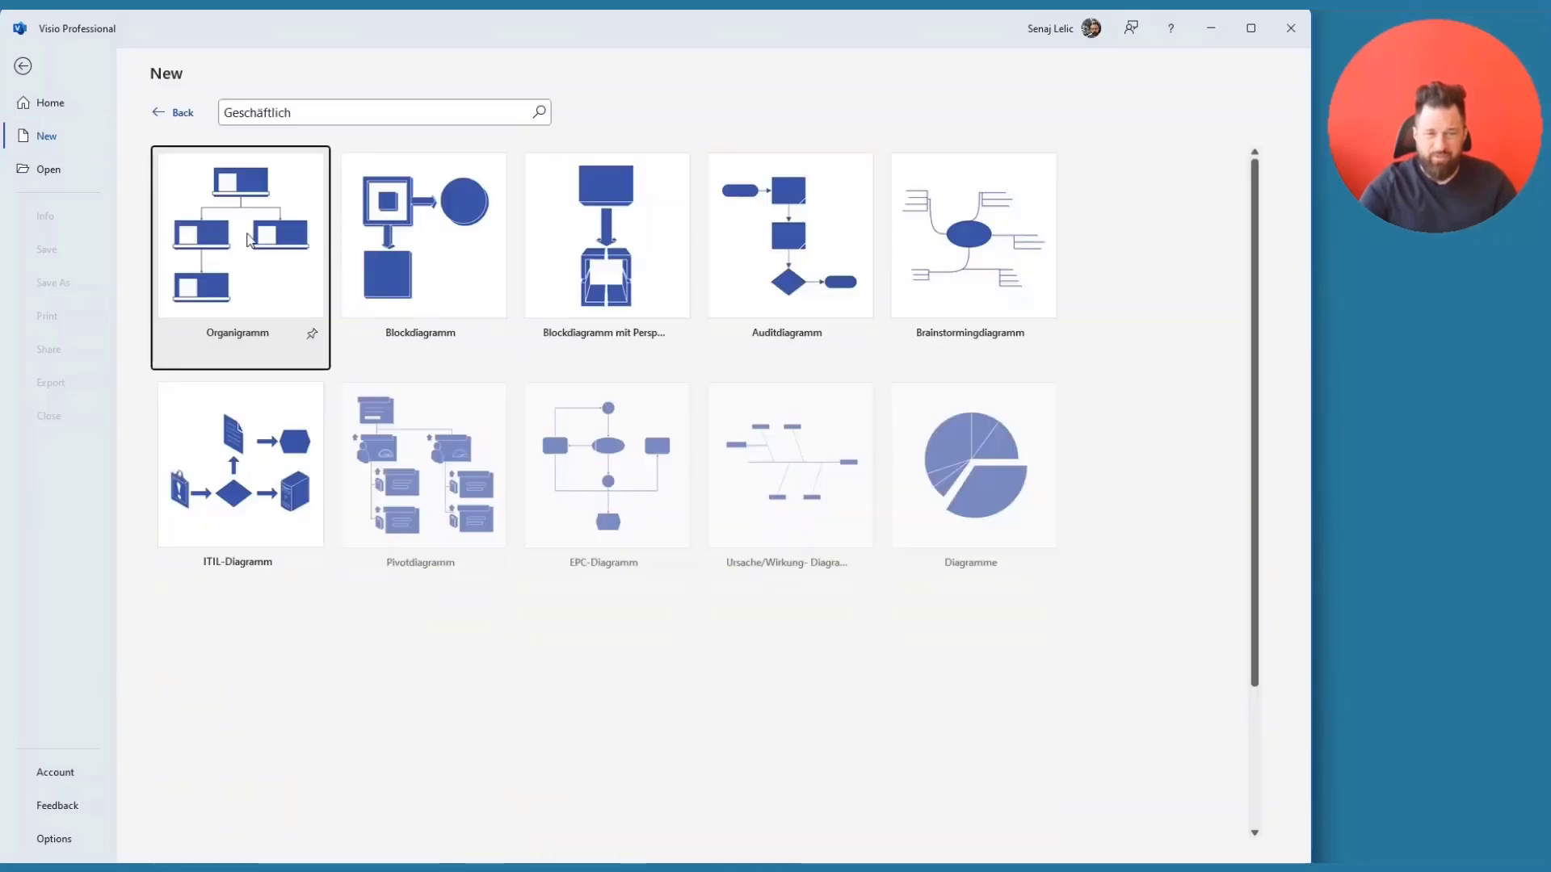
- Create a metric-unit drawing from the Organigramm Organization Chart Wizard template
{"action": "left_click", "coordinate": [248, 239]}
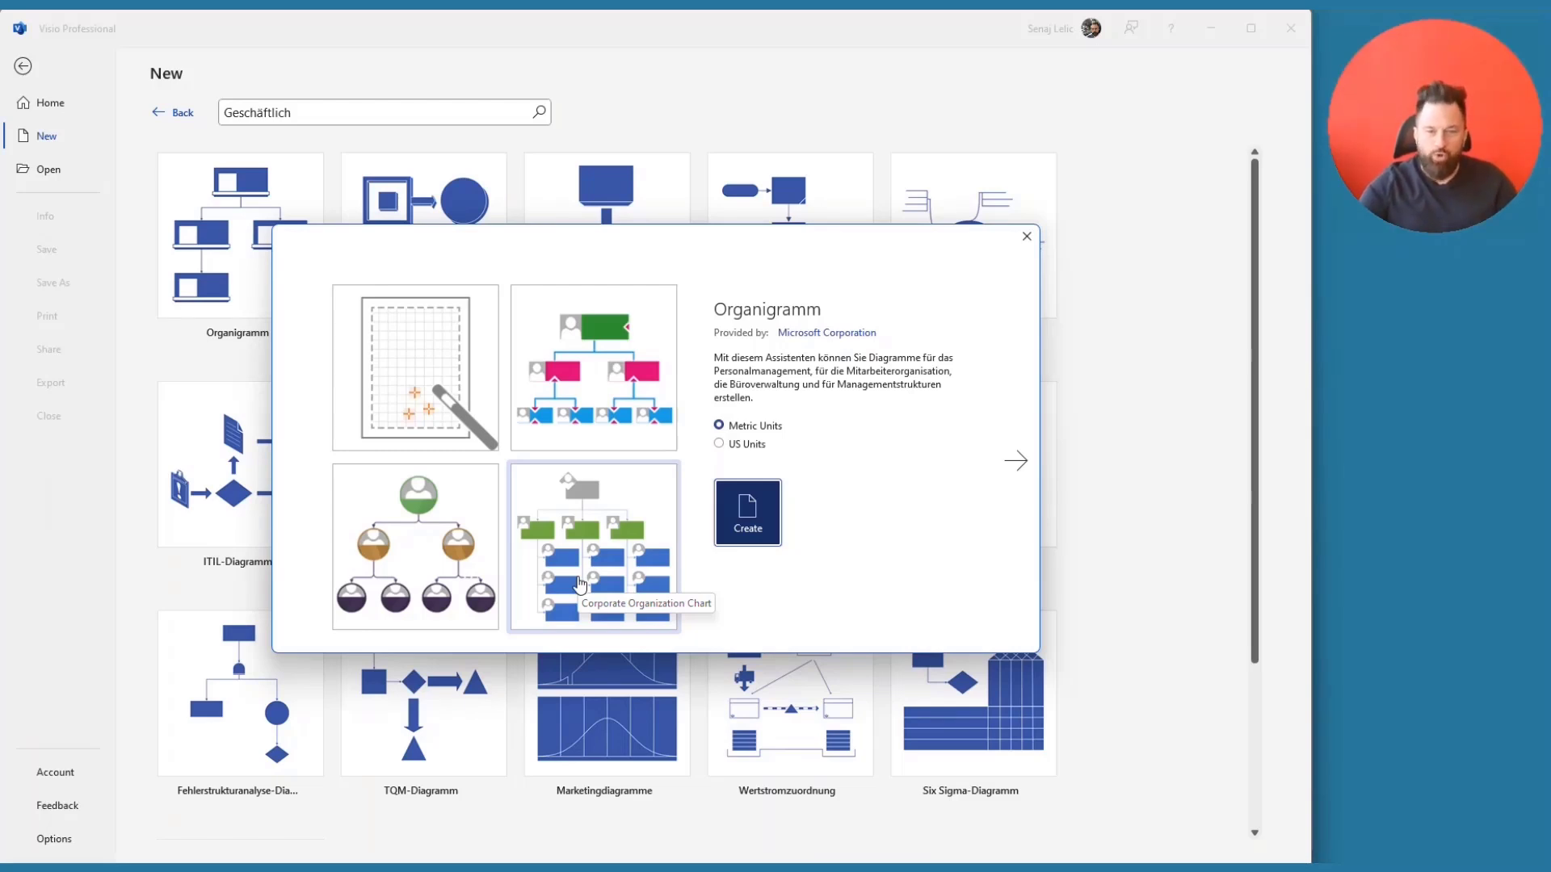
{"action": "left_click", "coordinate": [406, 359]}
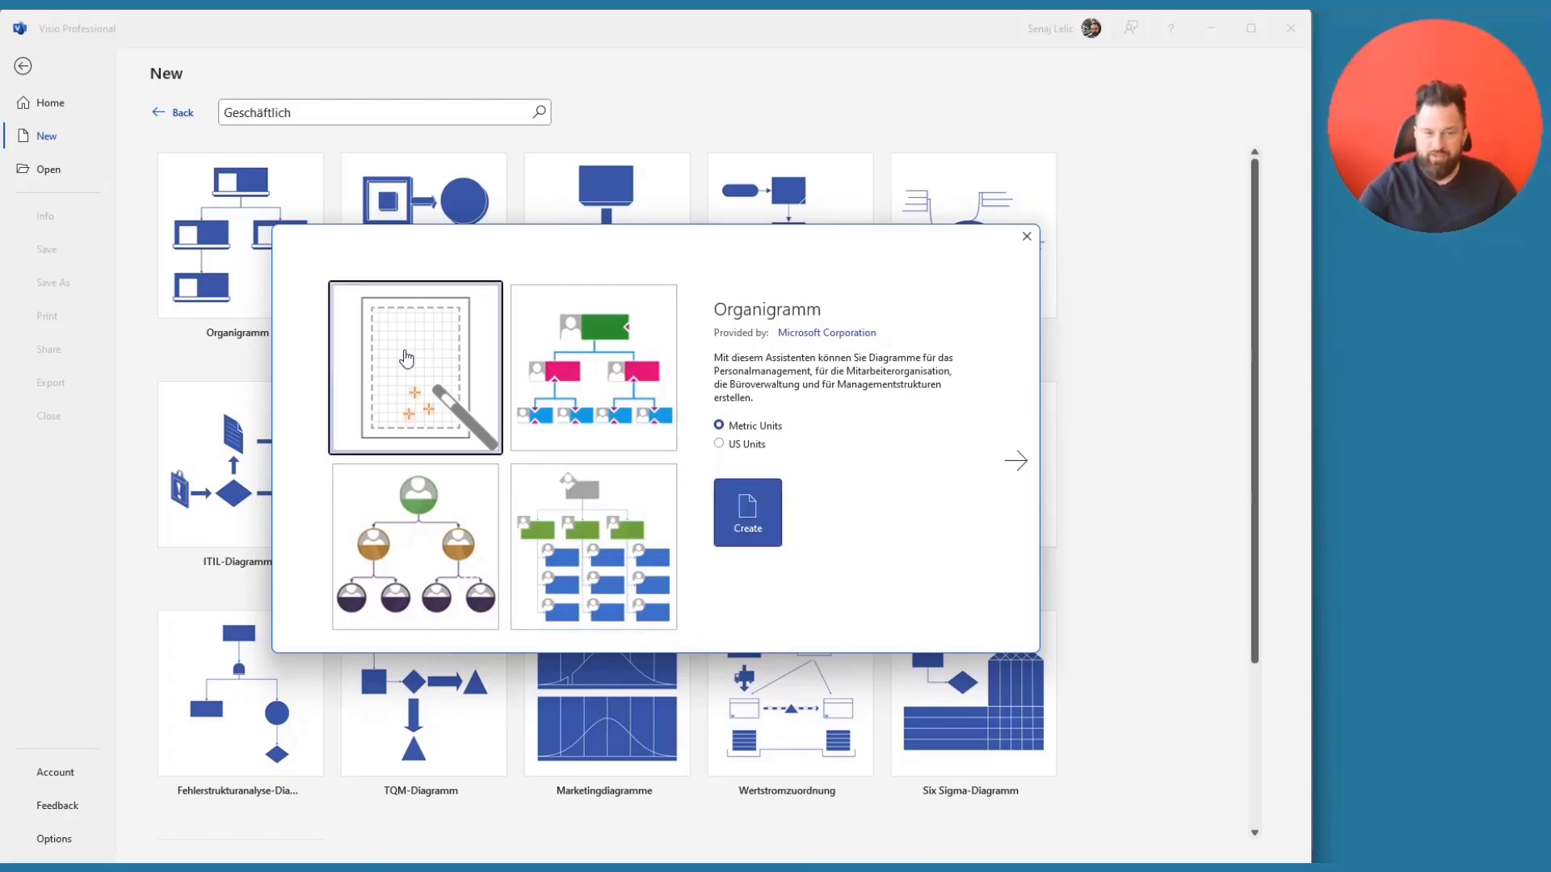
{"action": "left_click", "coordinate": [749, 495]}
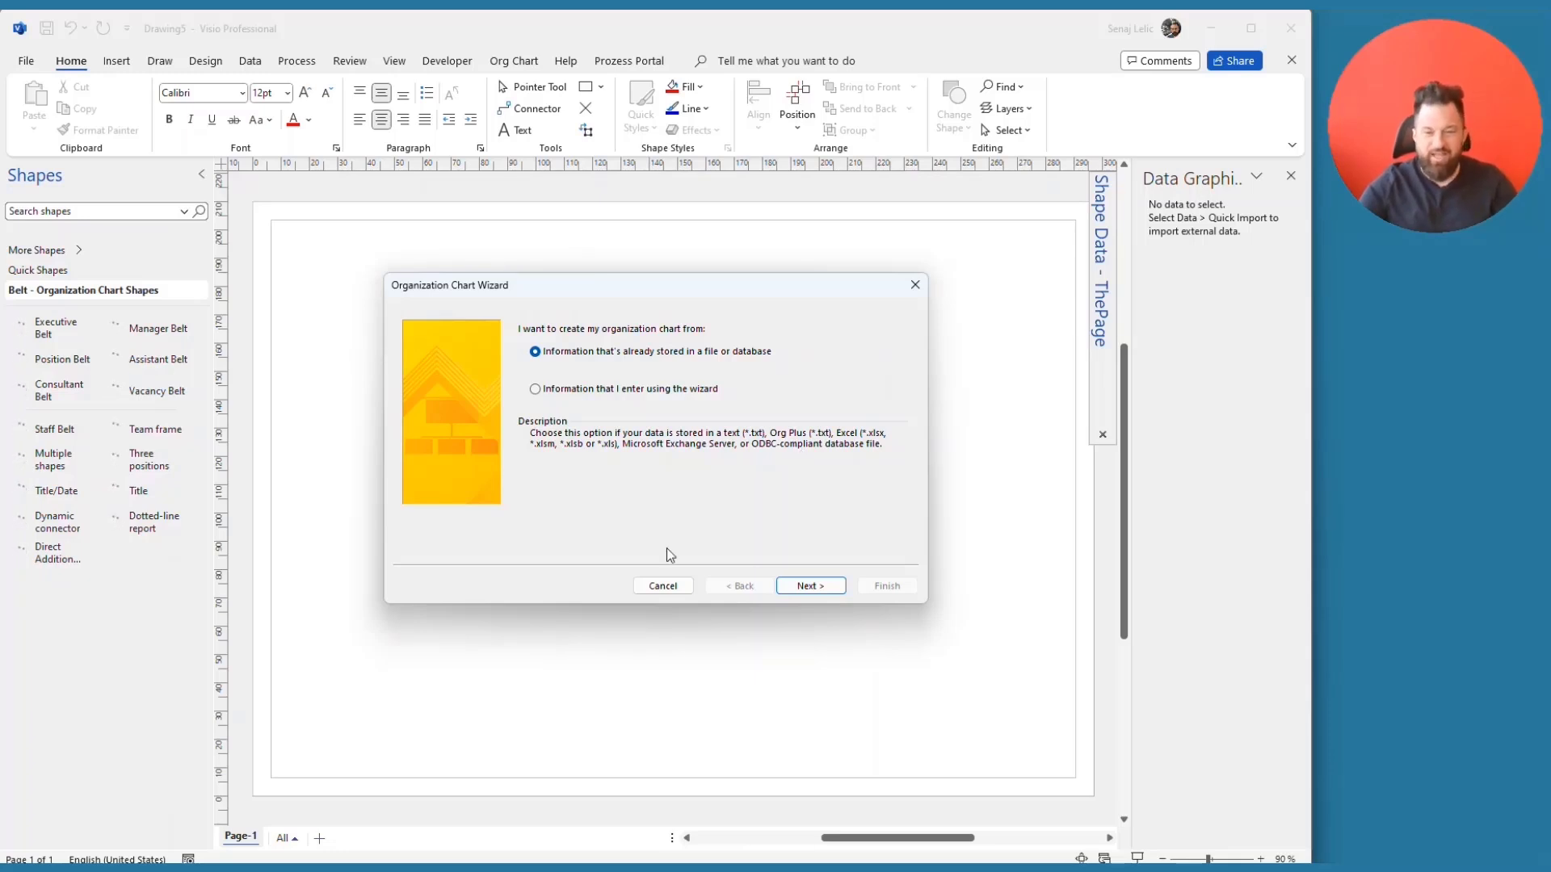
- Skip the wizard and place one Executive Belt, four Manager Belts and one Assistant Belt
{"action": "left_click", "coordinate": [672, 590]}
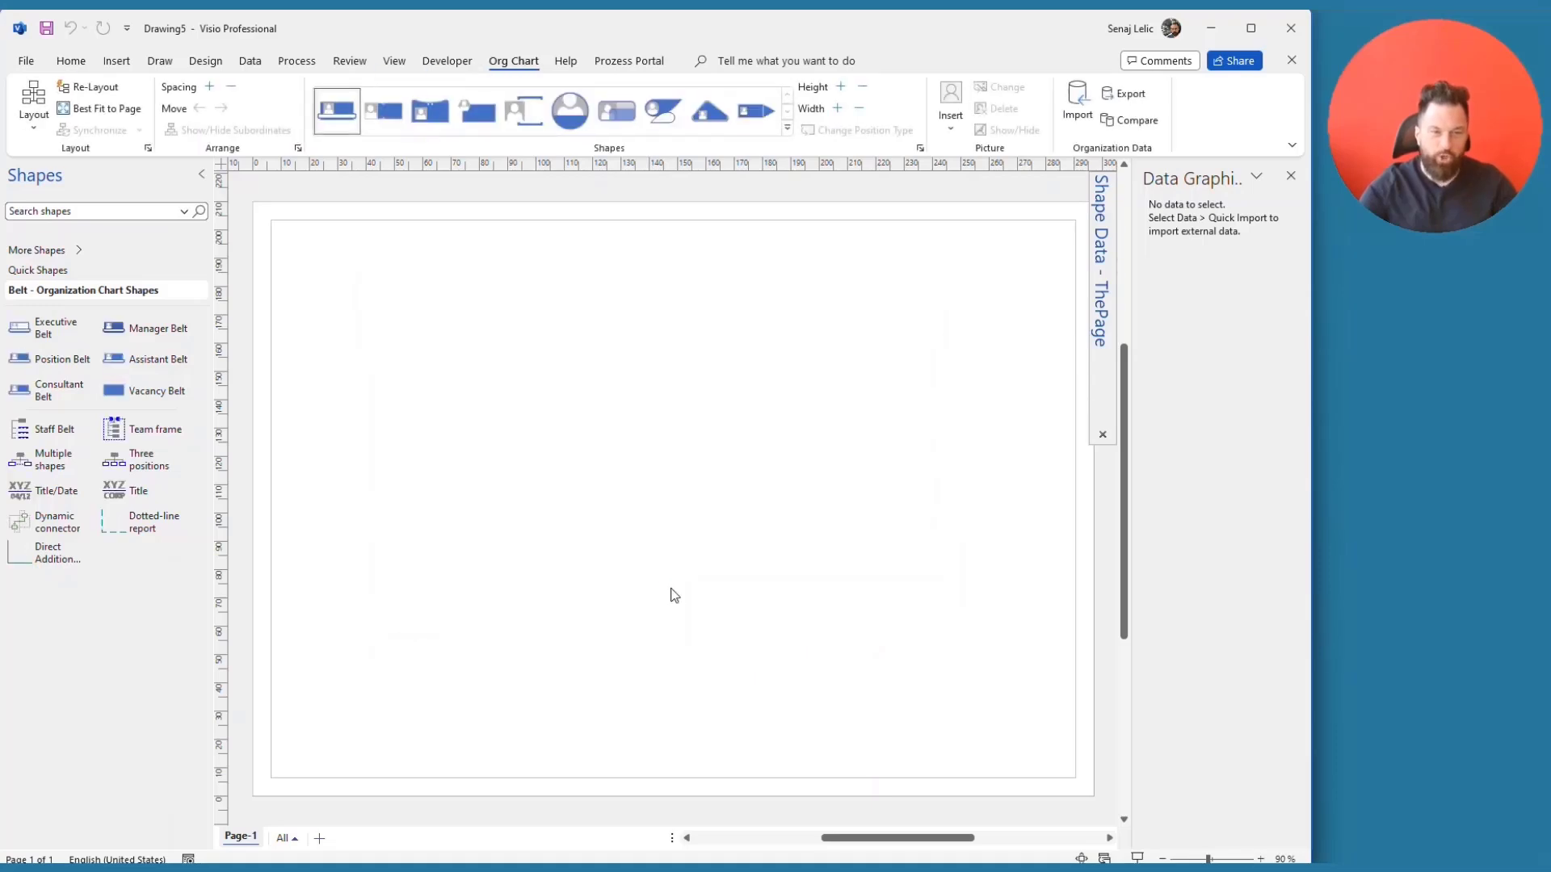
{"action": "left_click_drag", "start_coordinate": [45, 327], "coordinate": [629, 318]}
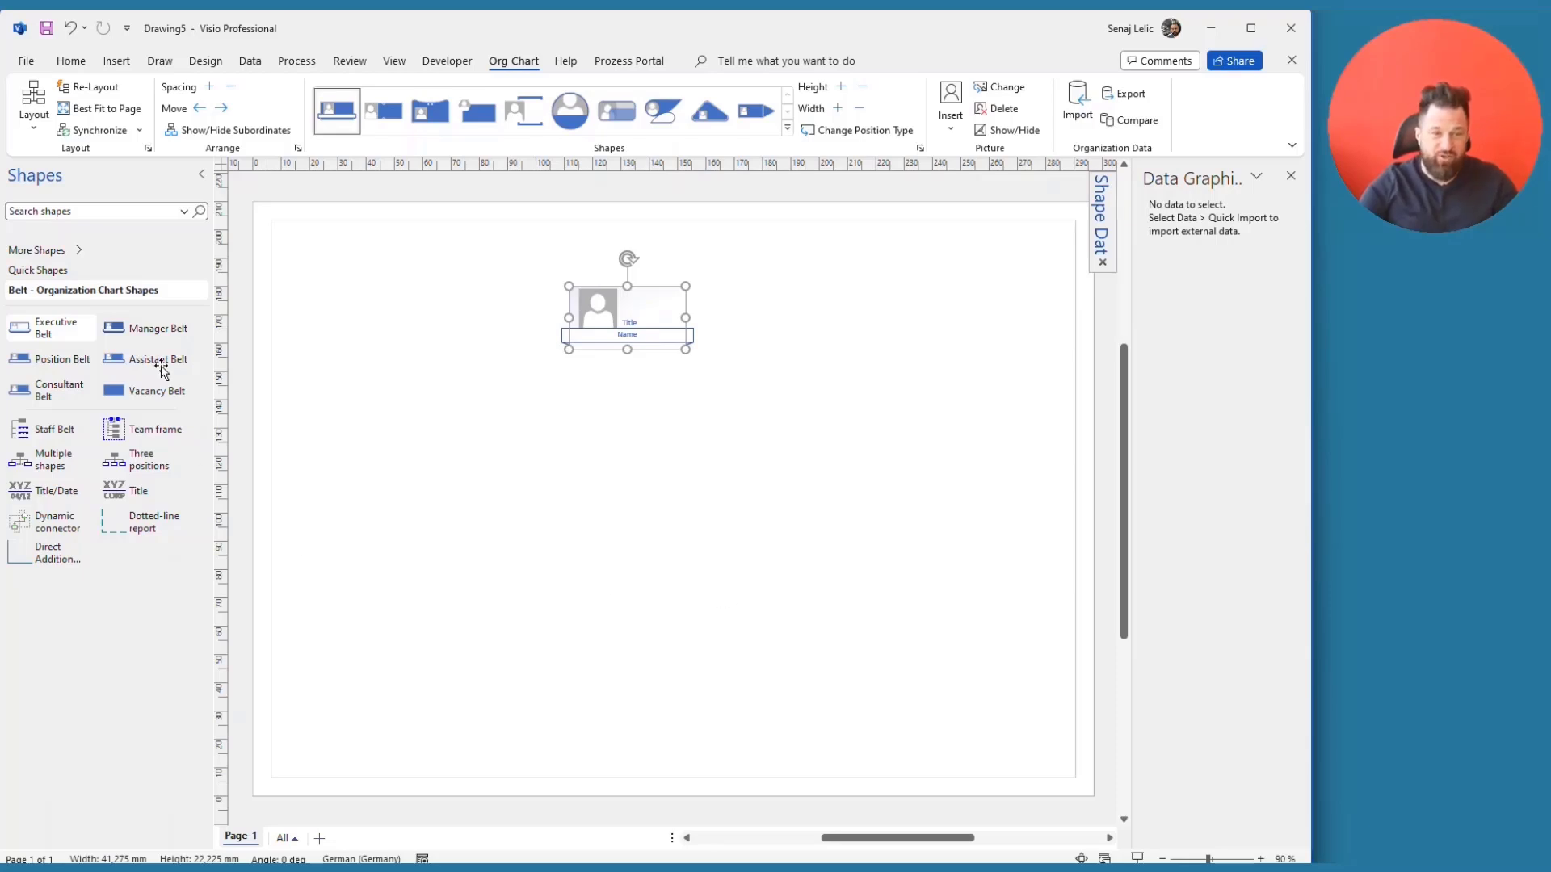
{"action": "left_click_drag", "start_coordinate": [125, 327], "coordinate": [630, 313]}
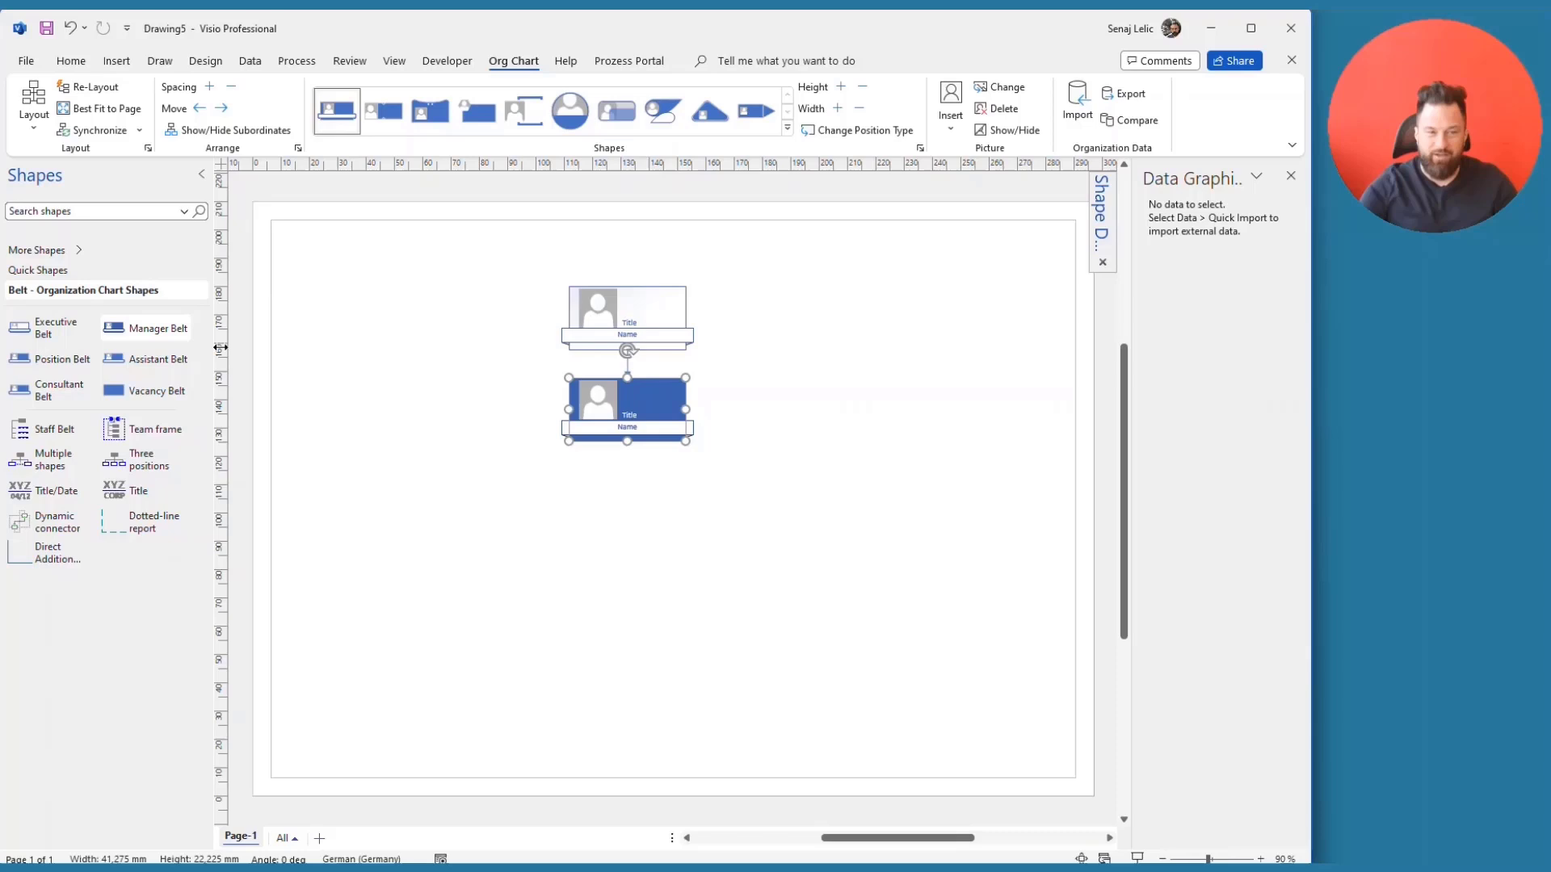
{"action": "left_click_drag", "start_coordinate": [153, 328], "coordinate": [643, 321]}
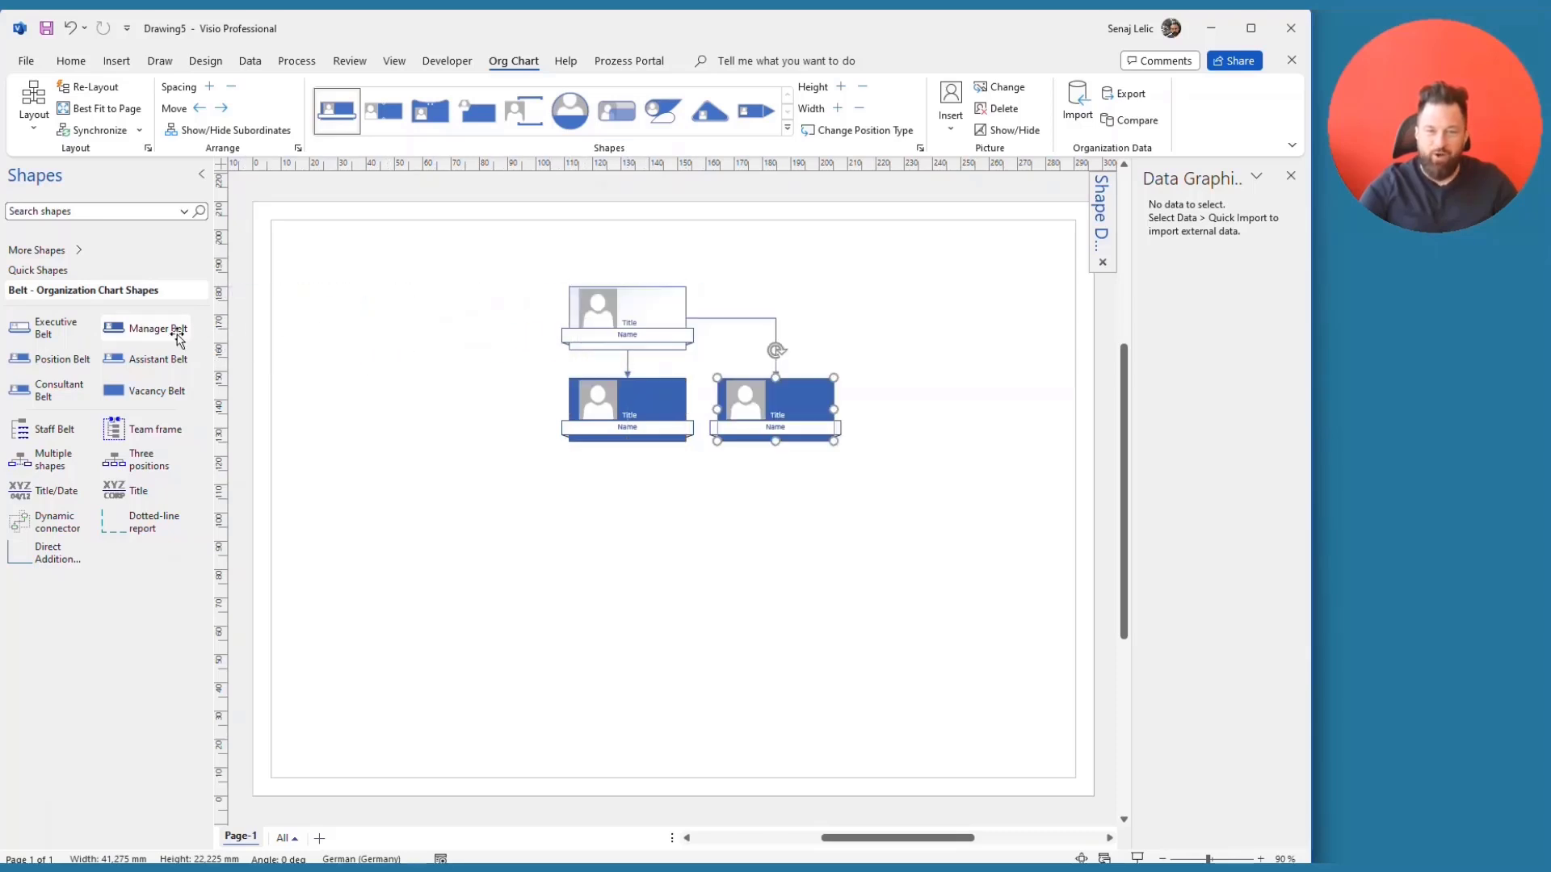
{"action": "left_click_drag", "start_coordinate": [255, 336], "coordinate": [586, 325]}
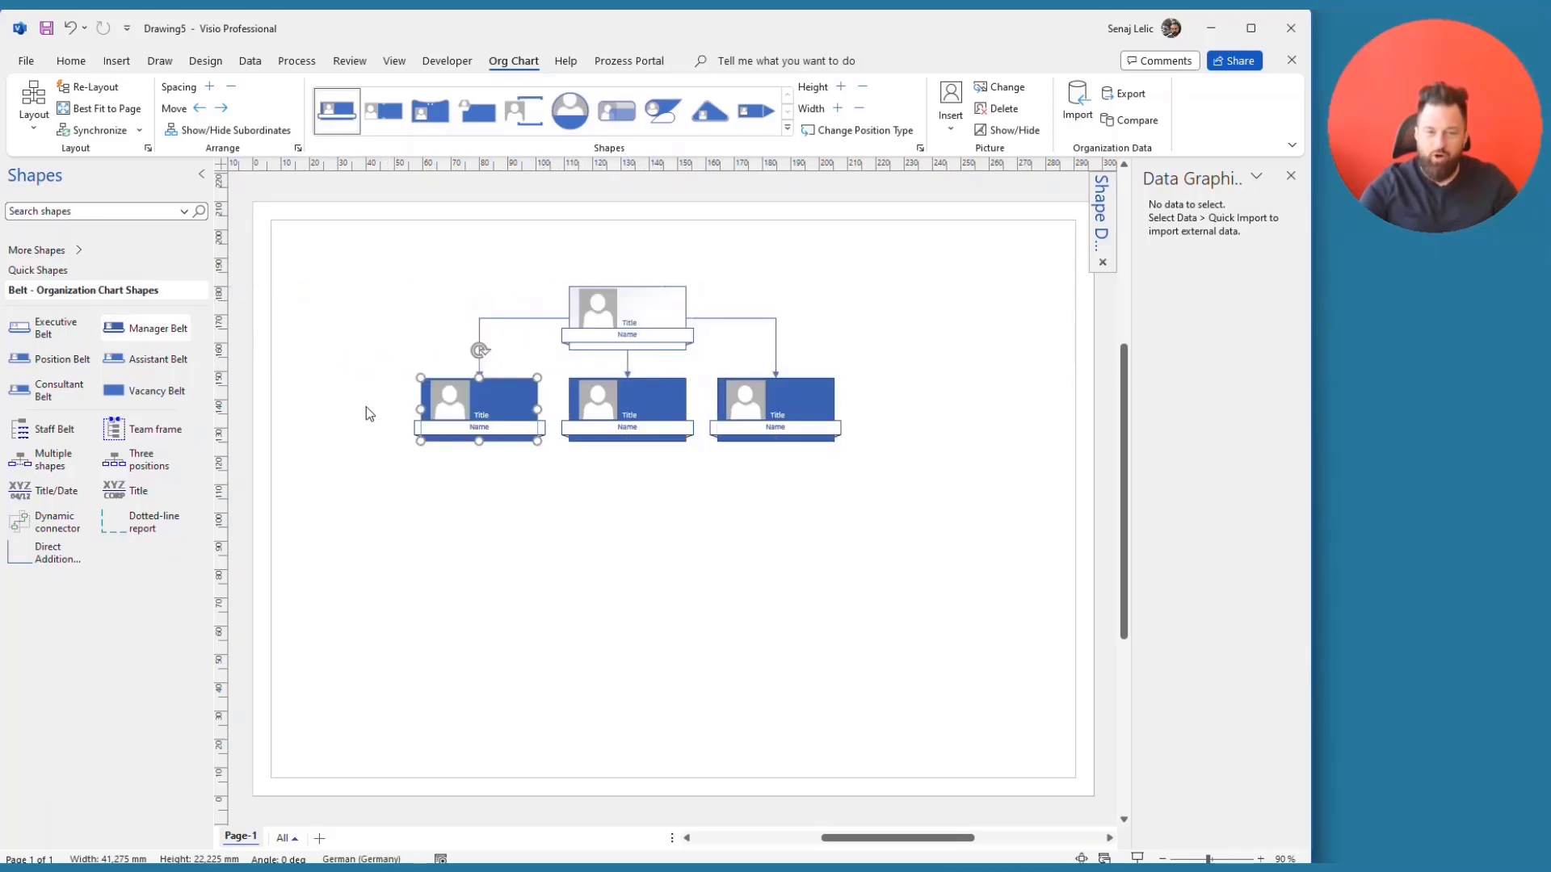
{"action": "left_click_drag", "start_coordinate": [144, 329], "coordinate": [623, 318]}
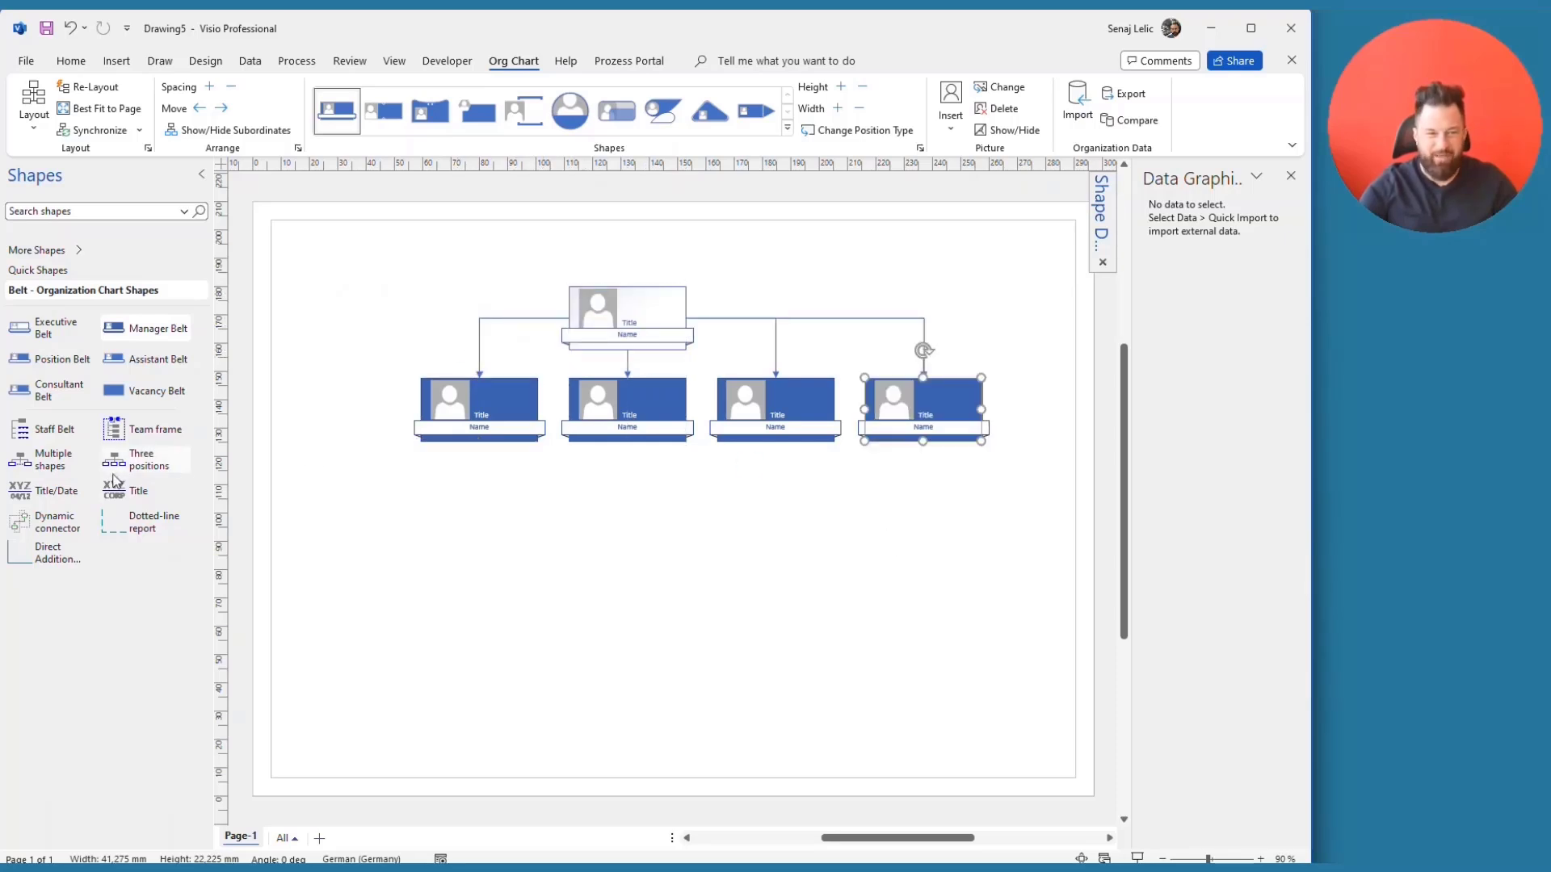
{"action": "left_click_drag", "start_coordinate": [143, 363], "coordinate": [638, 312]}
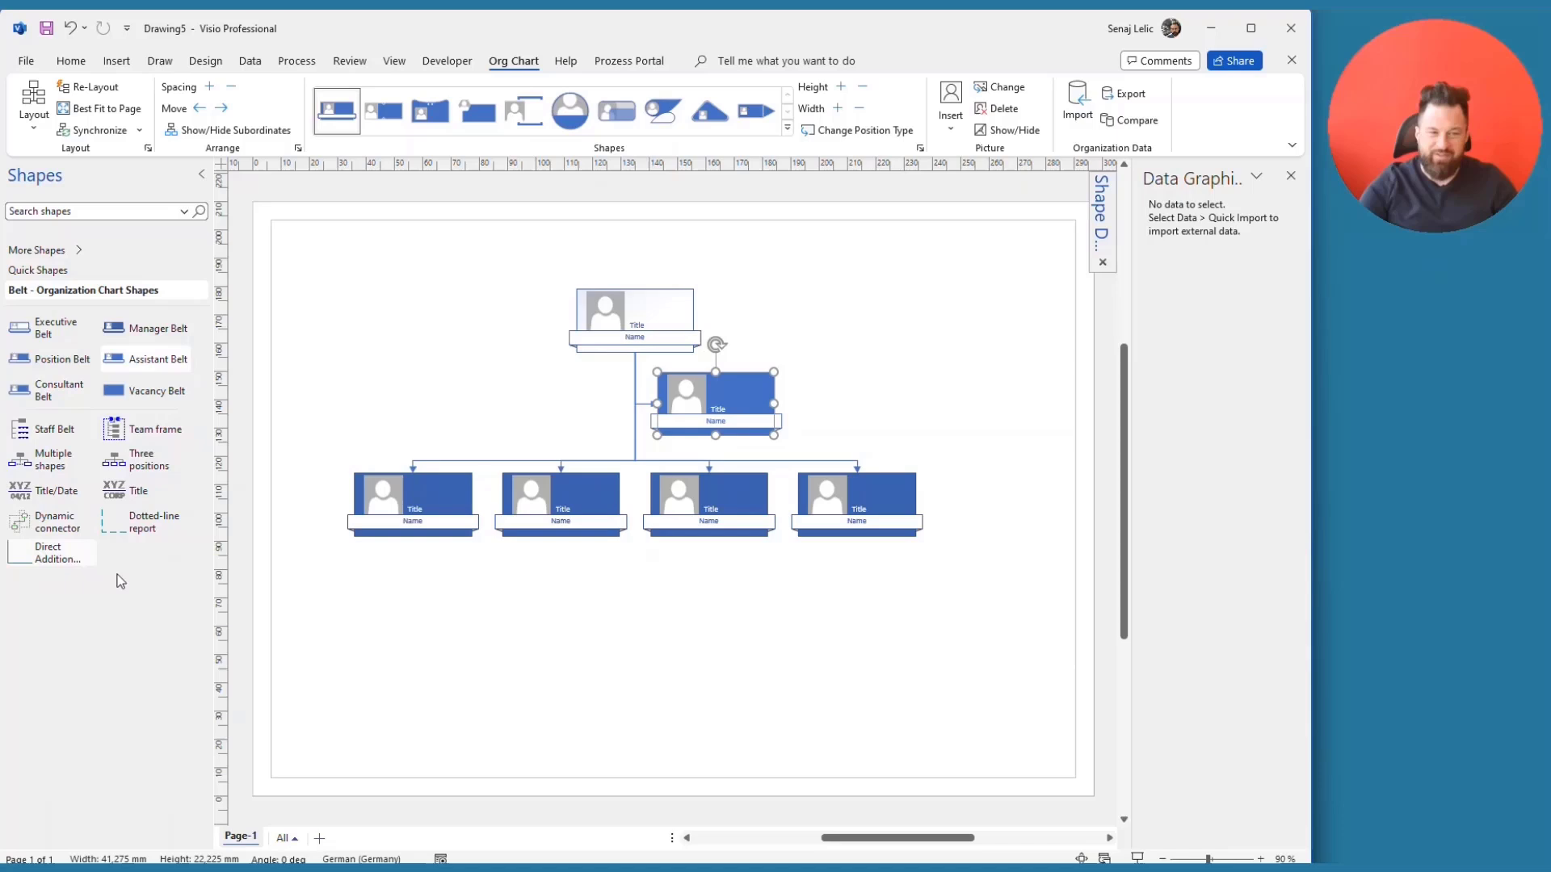
- Add two staff shapes under the first manager and three Position shapes under the second
{"action": "left_click_drag", "start_coordinate": [55, 432], "coordinate": [423, 501]}
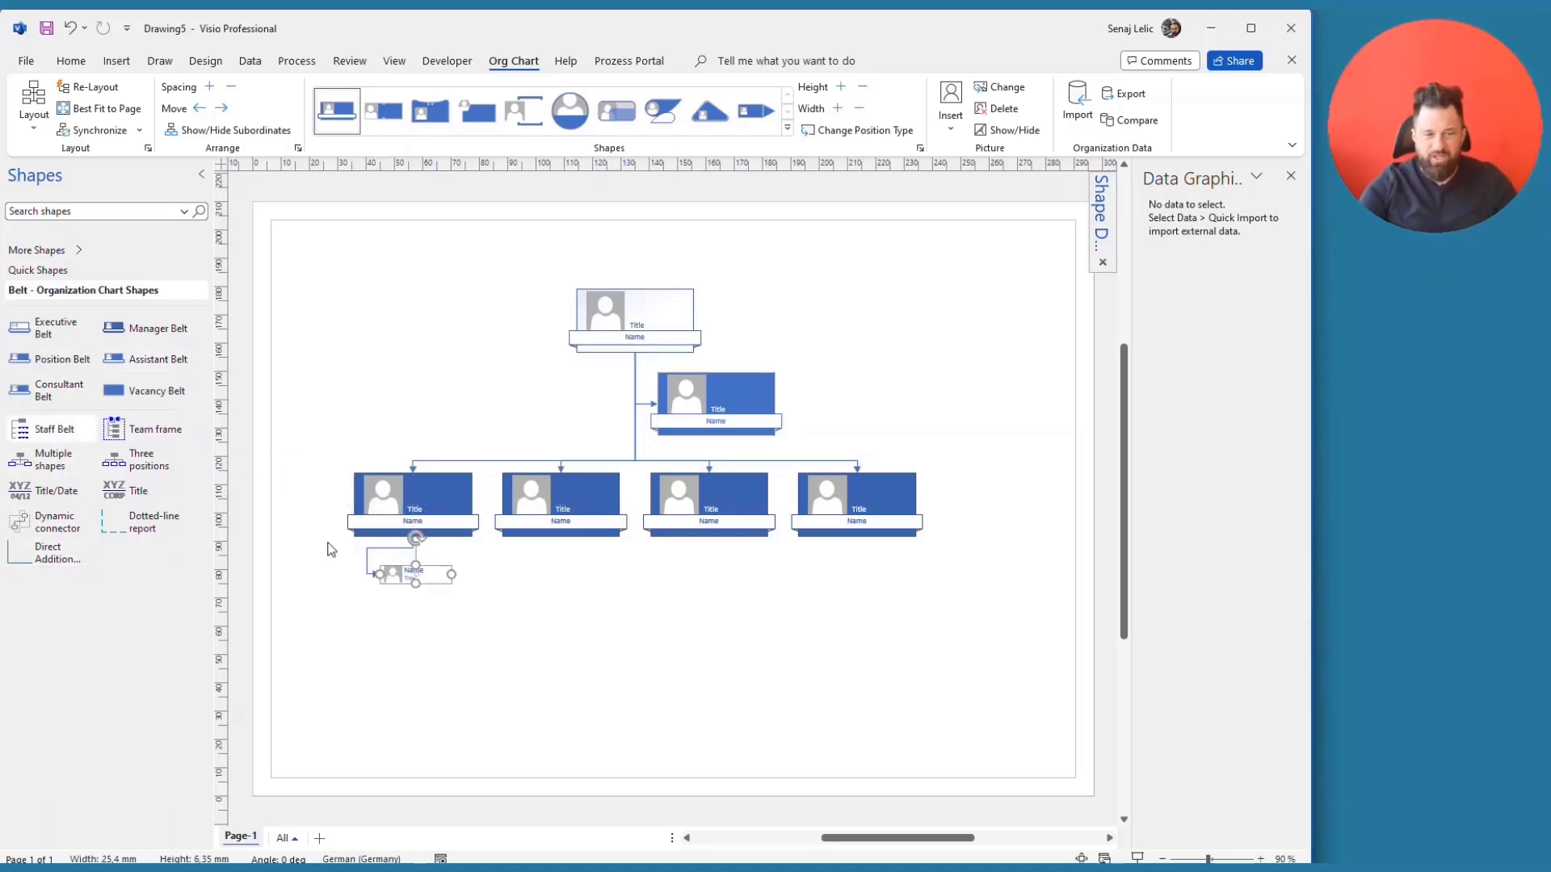
{"action": "left_click", "coordinate": [55, 429]}
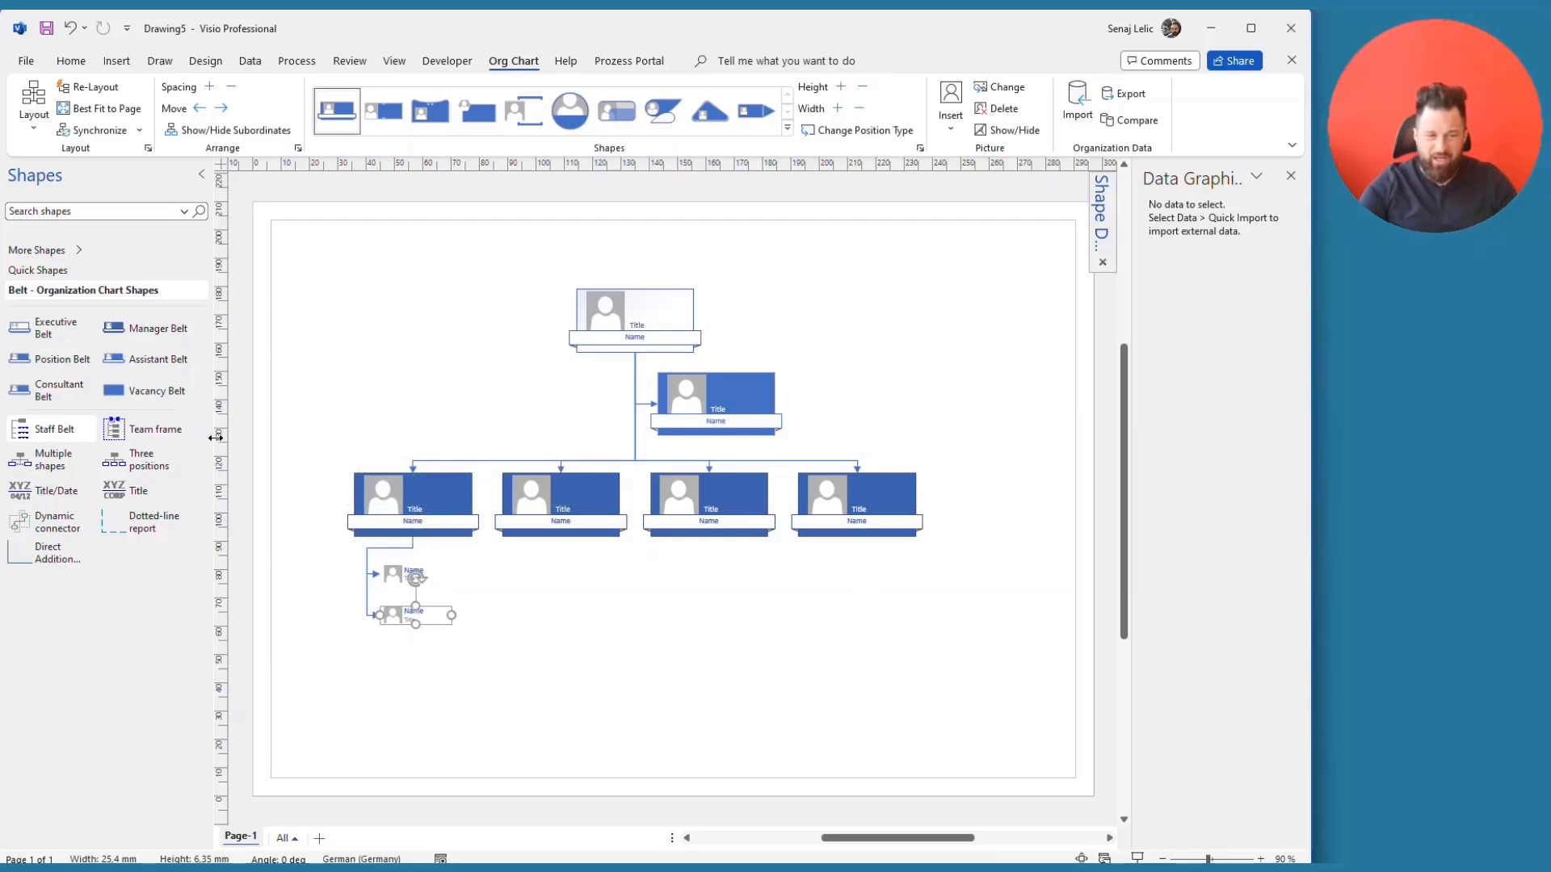
{"action": "left_click_drag", "start_coordinate": [47, 462], "coordinate": [564, 507]}
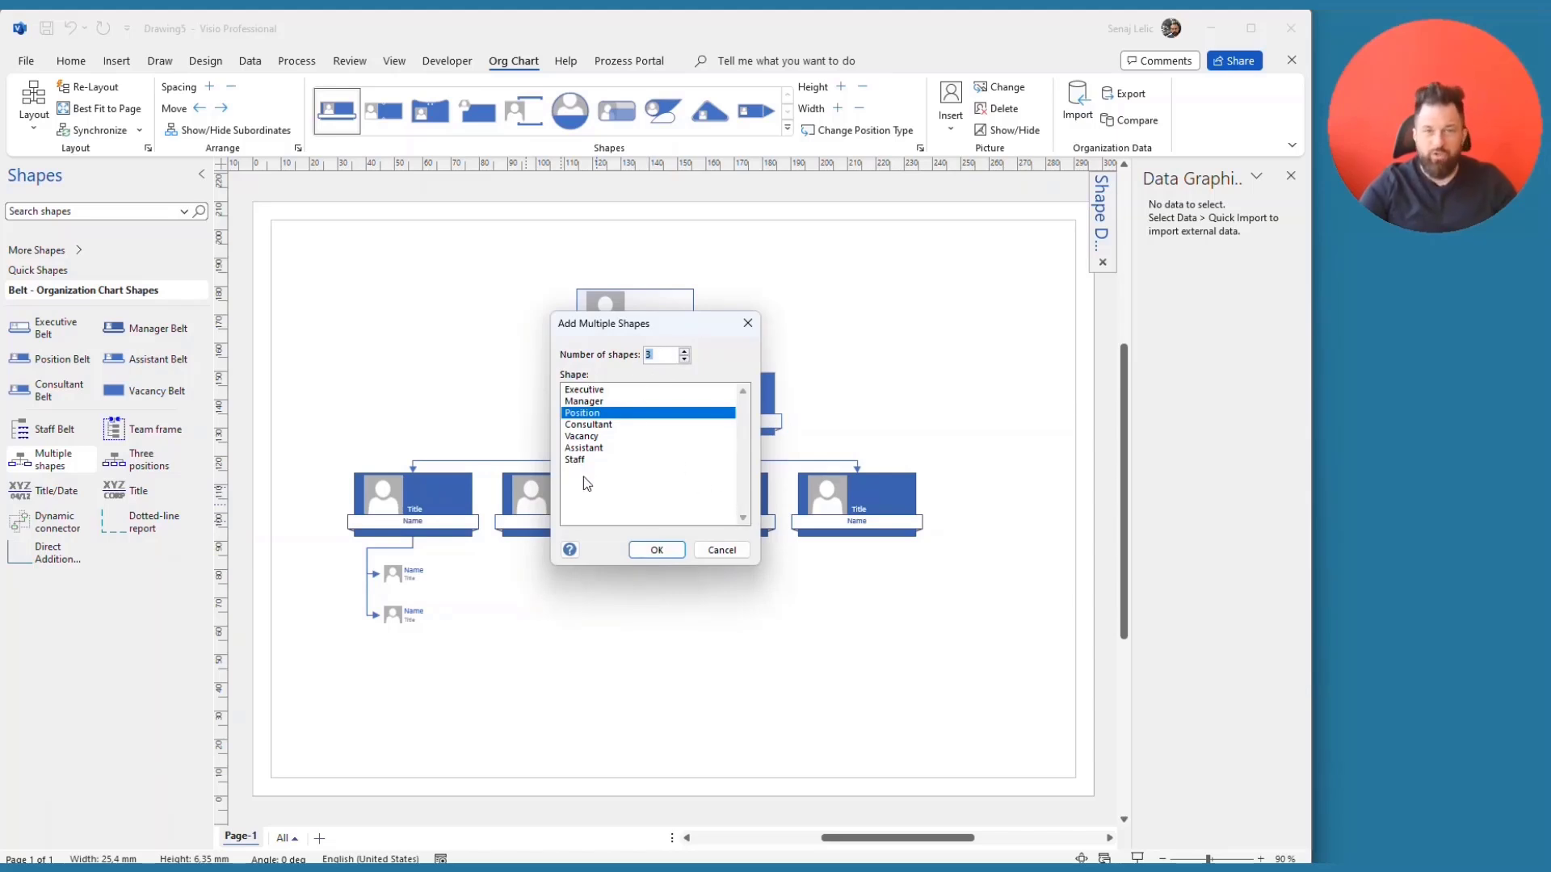
{"action": "left_click", "coordinate": [657, 550]}
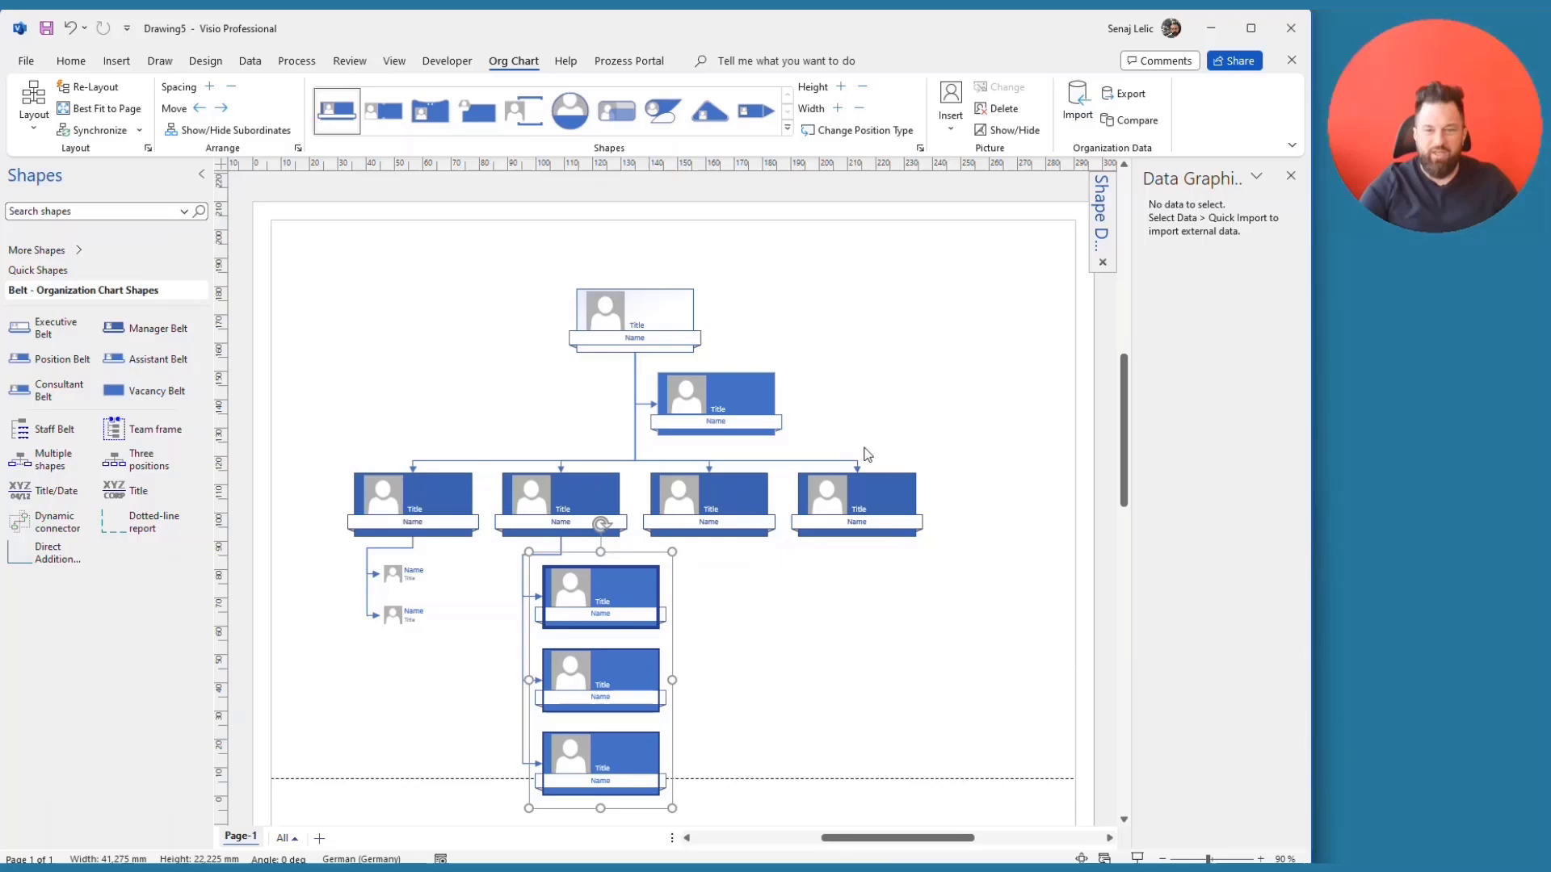
{"action": "left_click", "coordinate": [730, 387]}
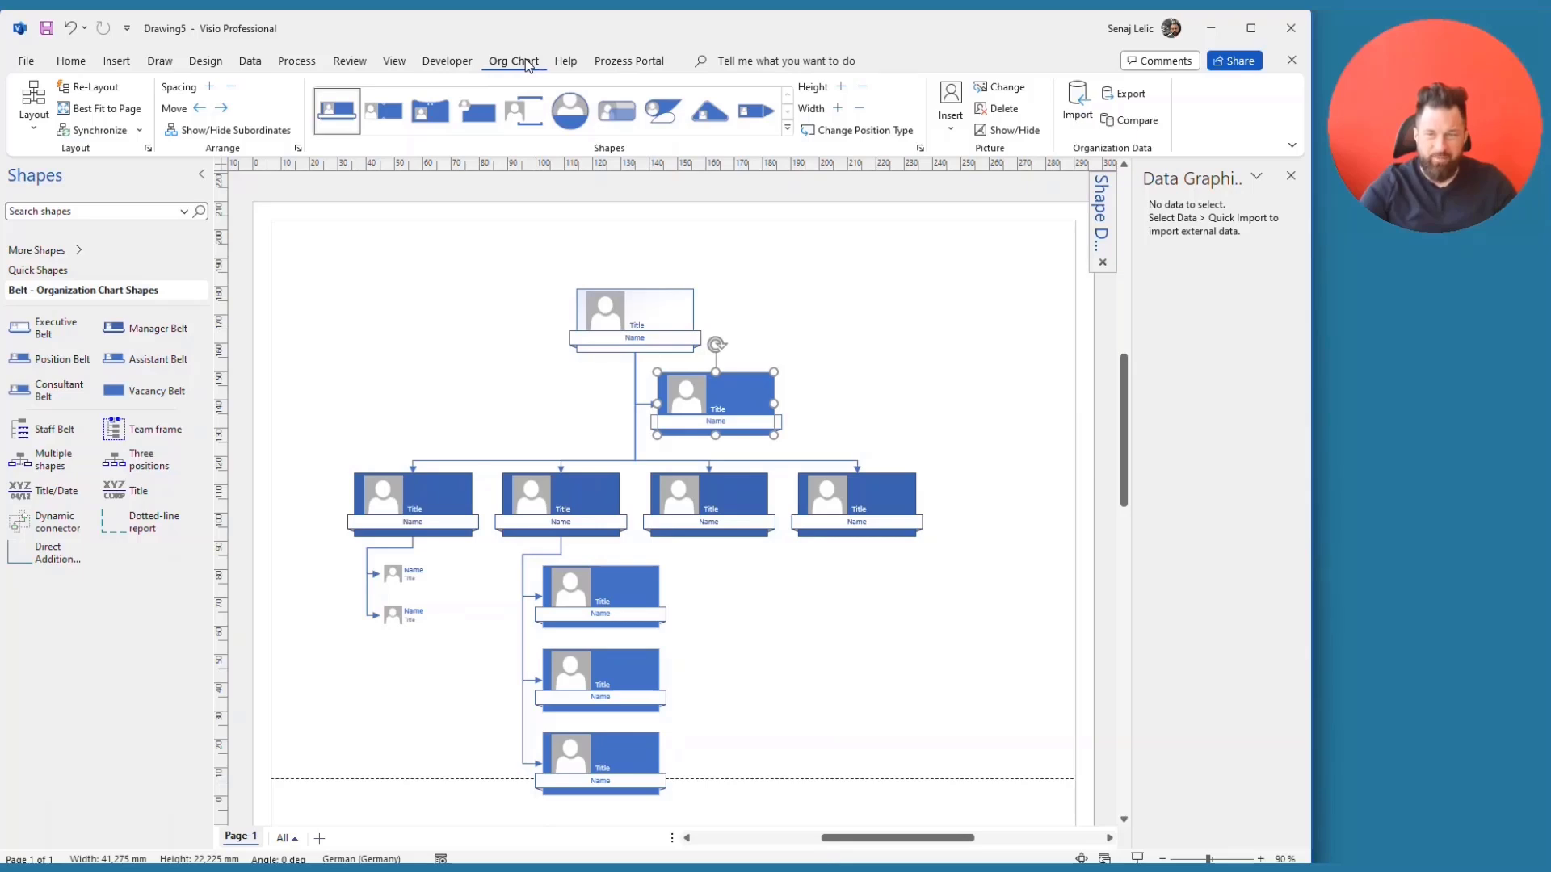
- Enter the assistant's name and the title 'Exec Assistant' in its Shape Data
{"action": "left_click", "coordinate": [256, 61]}
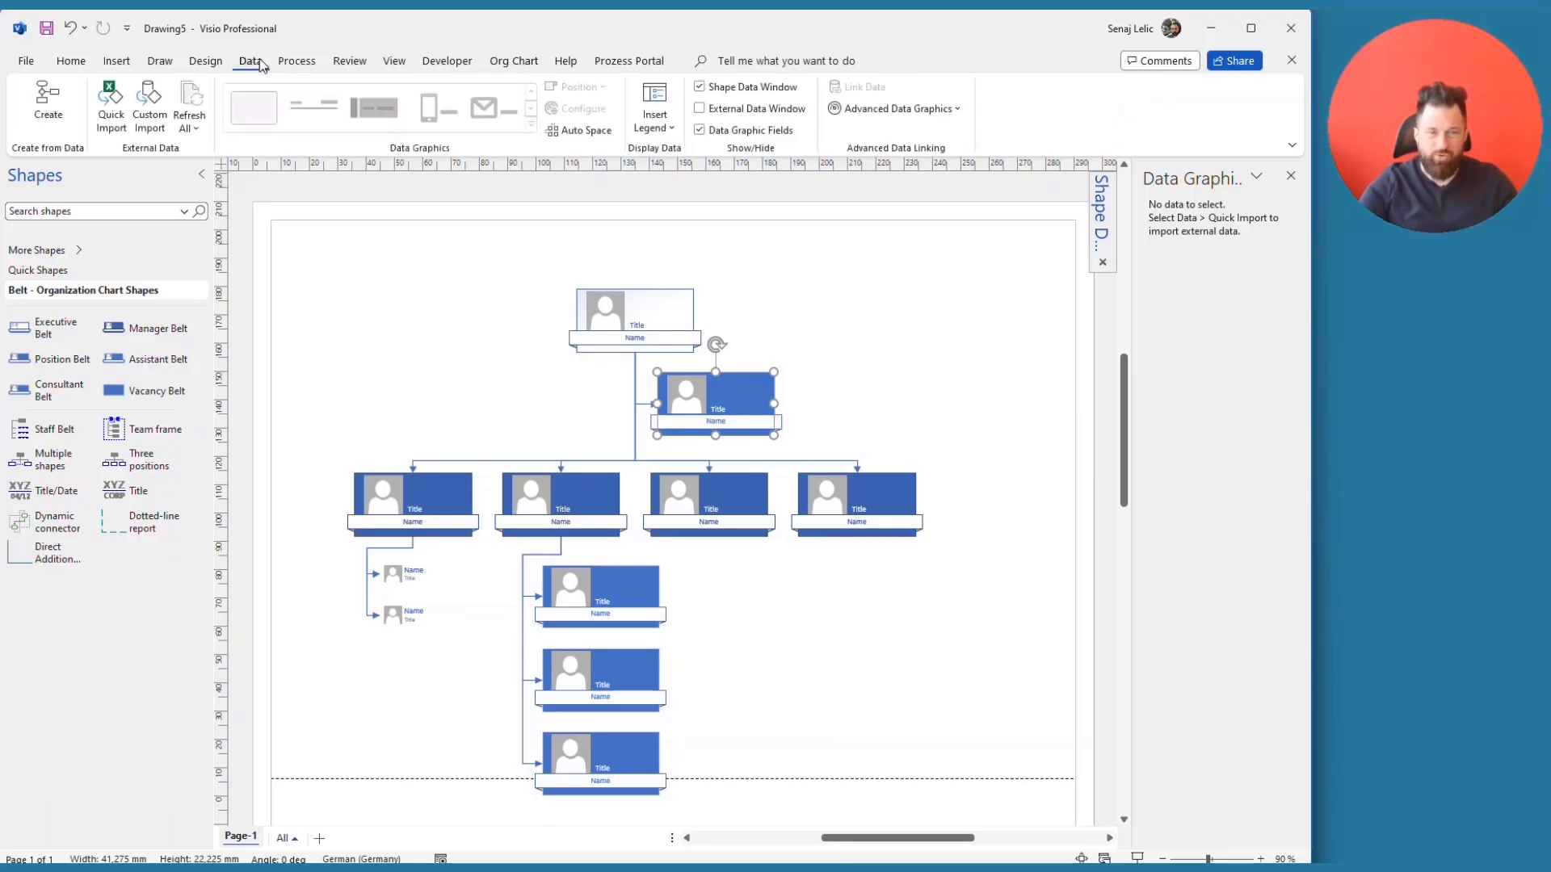
{"action": "left_click", "coordinate": [1103, 247]}
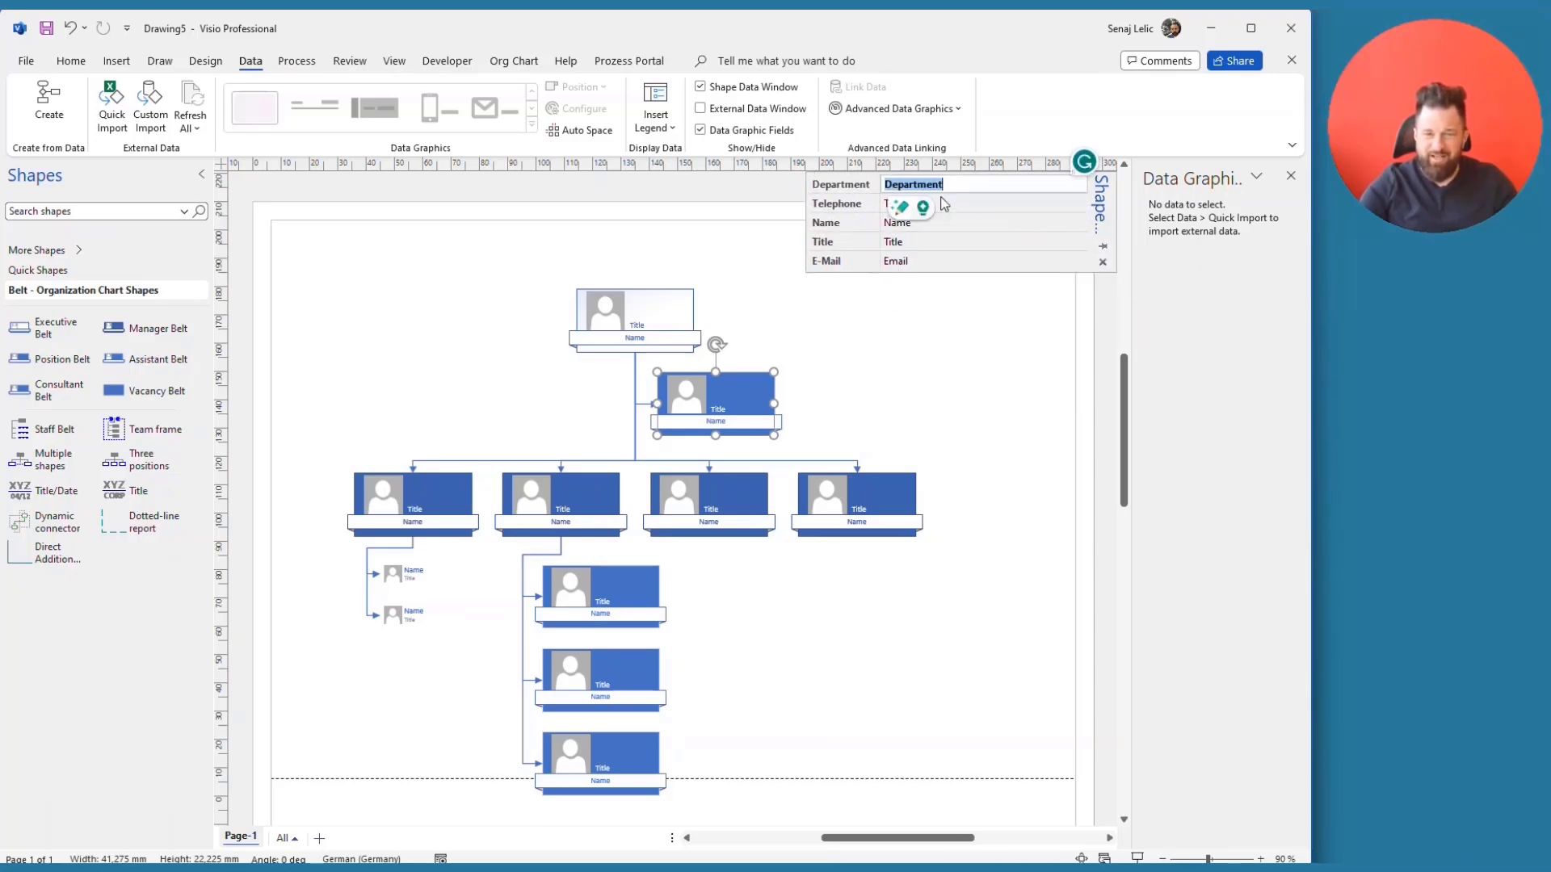
{"action": "left_click", "coordinate": [949, 220]}
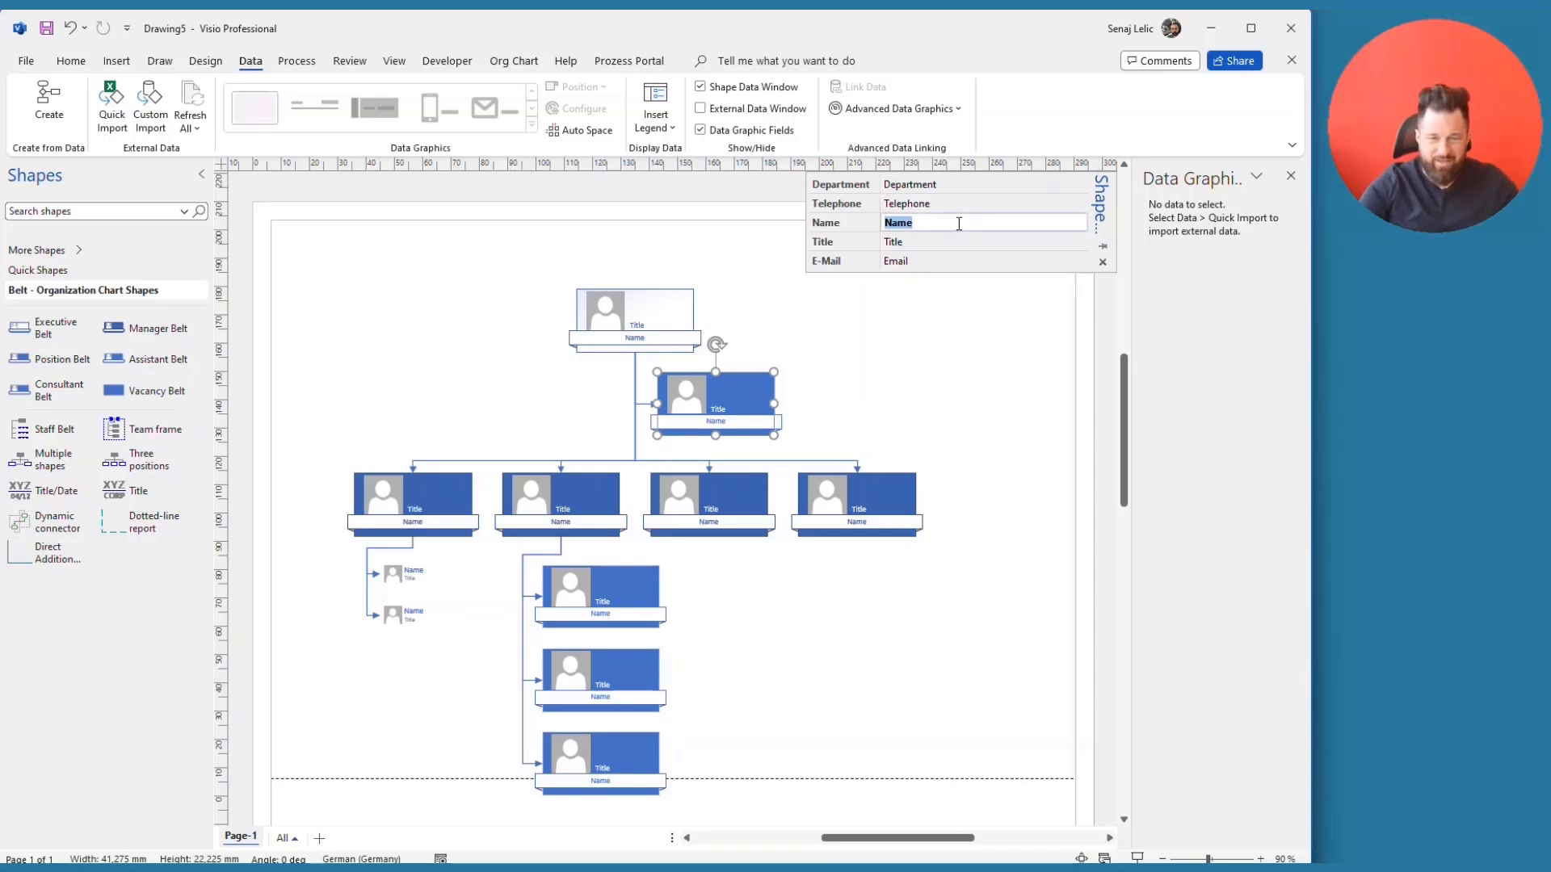
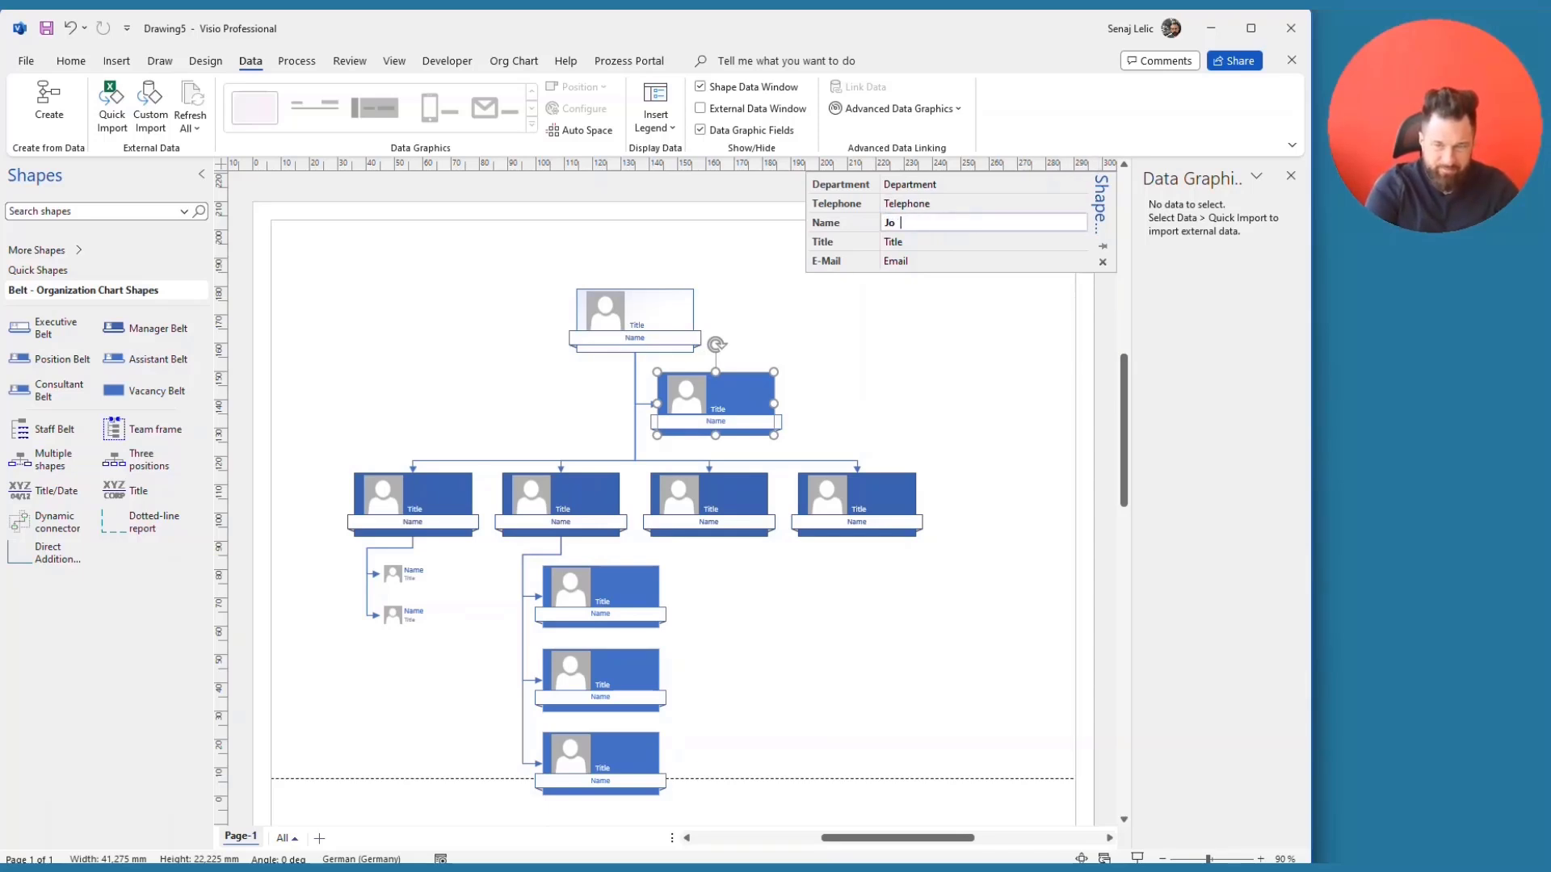
{"action": "key", "text": "Tab"}
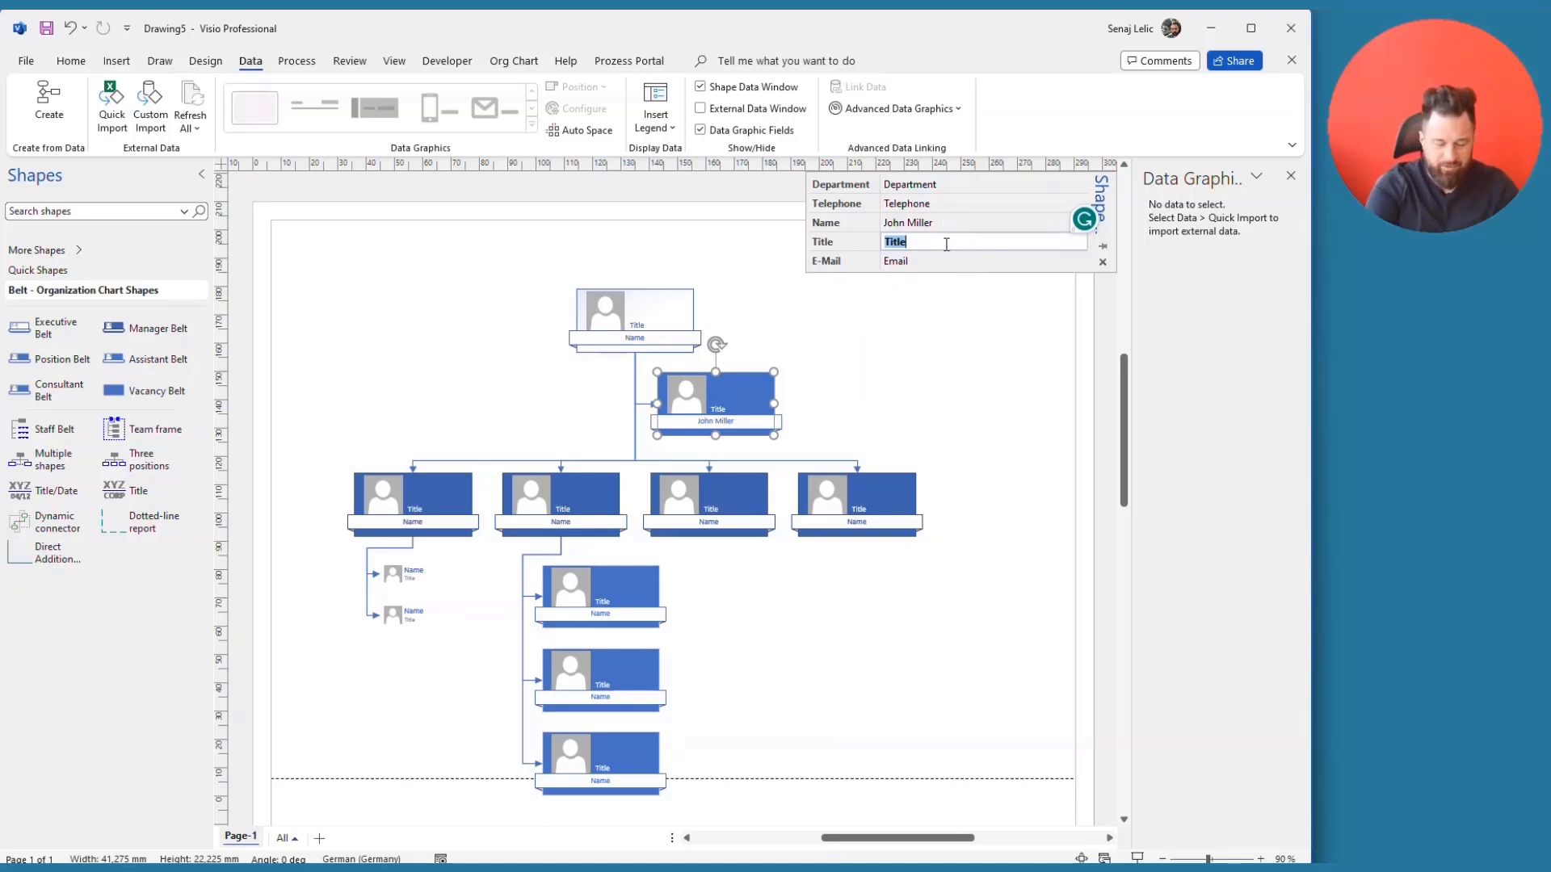
{"action": "type", "text": "Exec"}
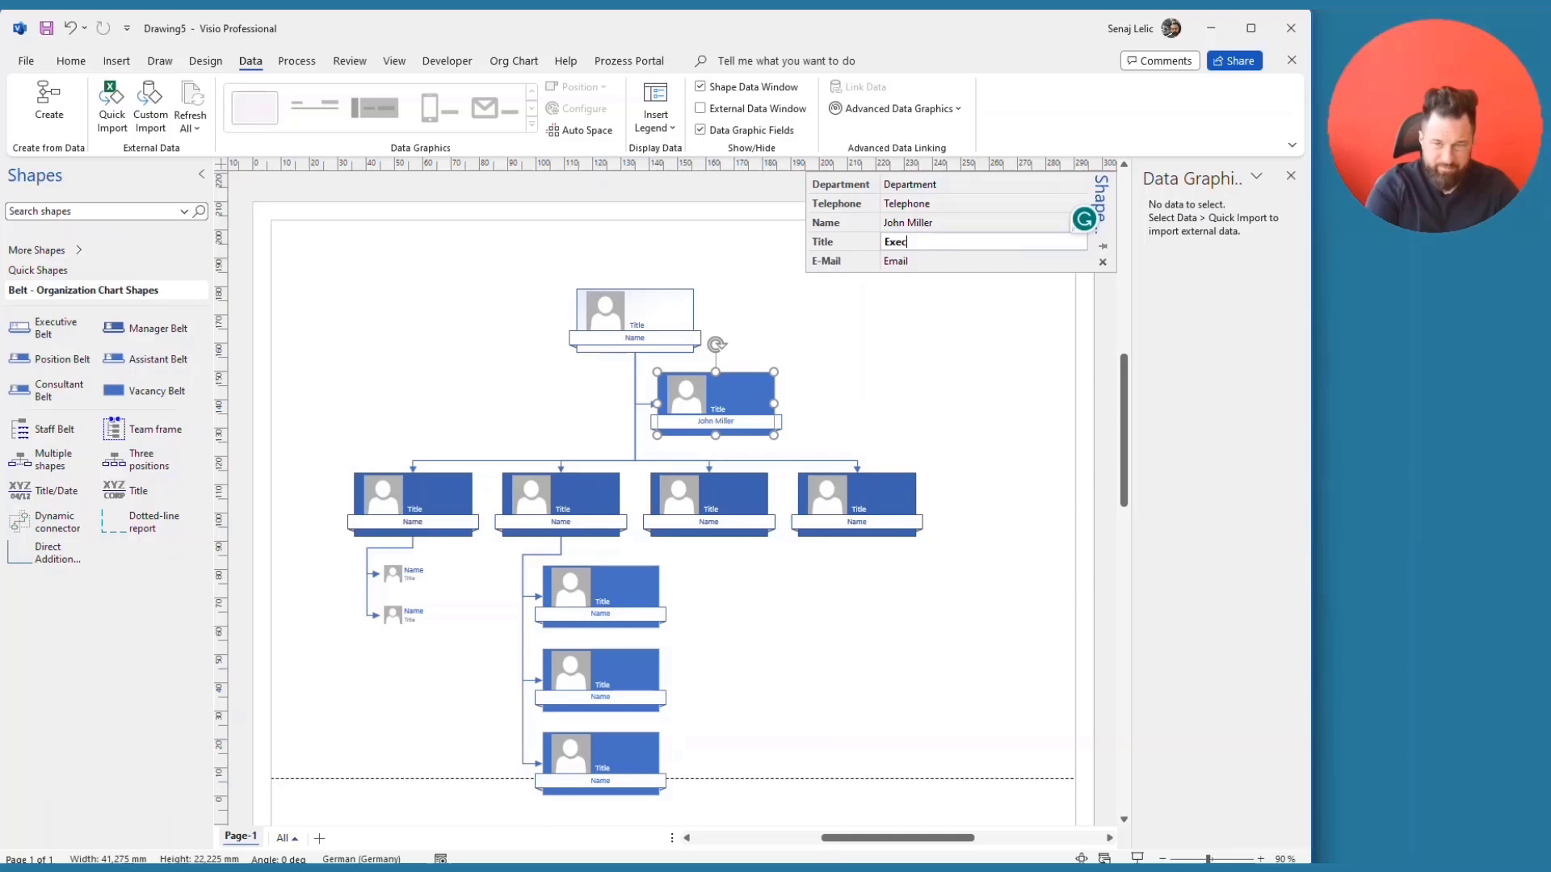
{"action": "type", "text": " Assistant"}
{"action": "key", "text": "Tab"}
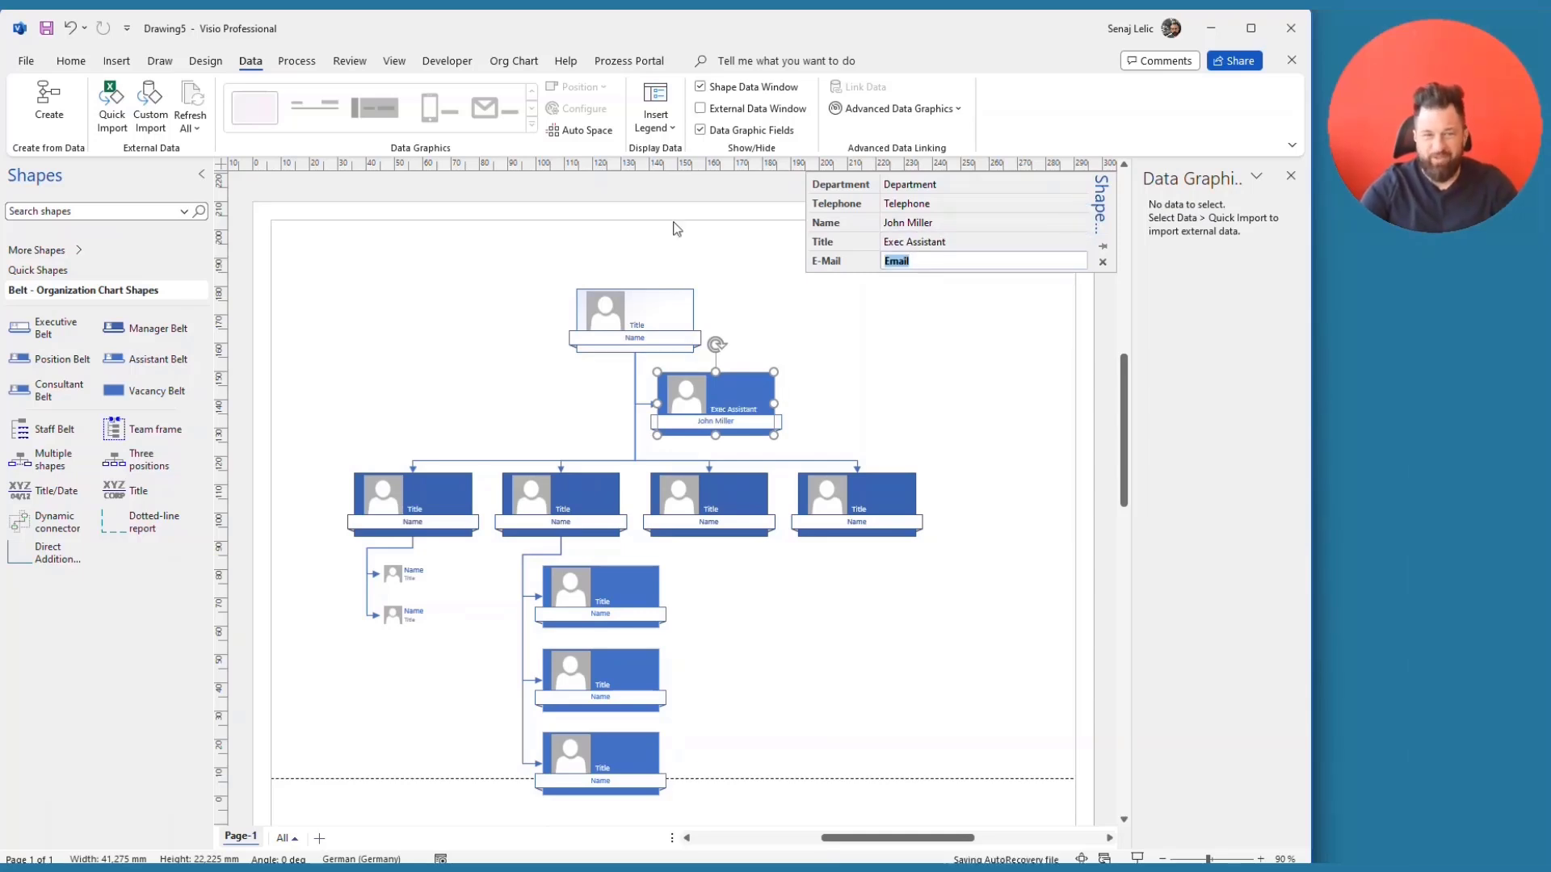
{"action": "left_click", "coordinate": [514, 62]}
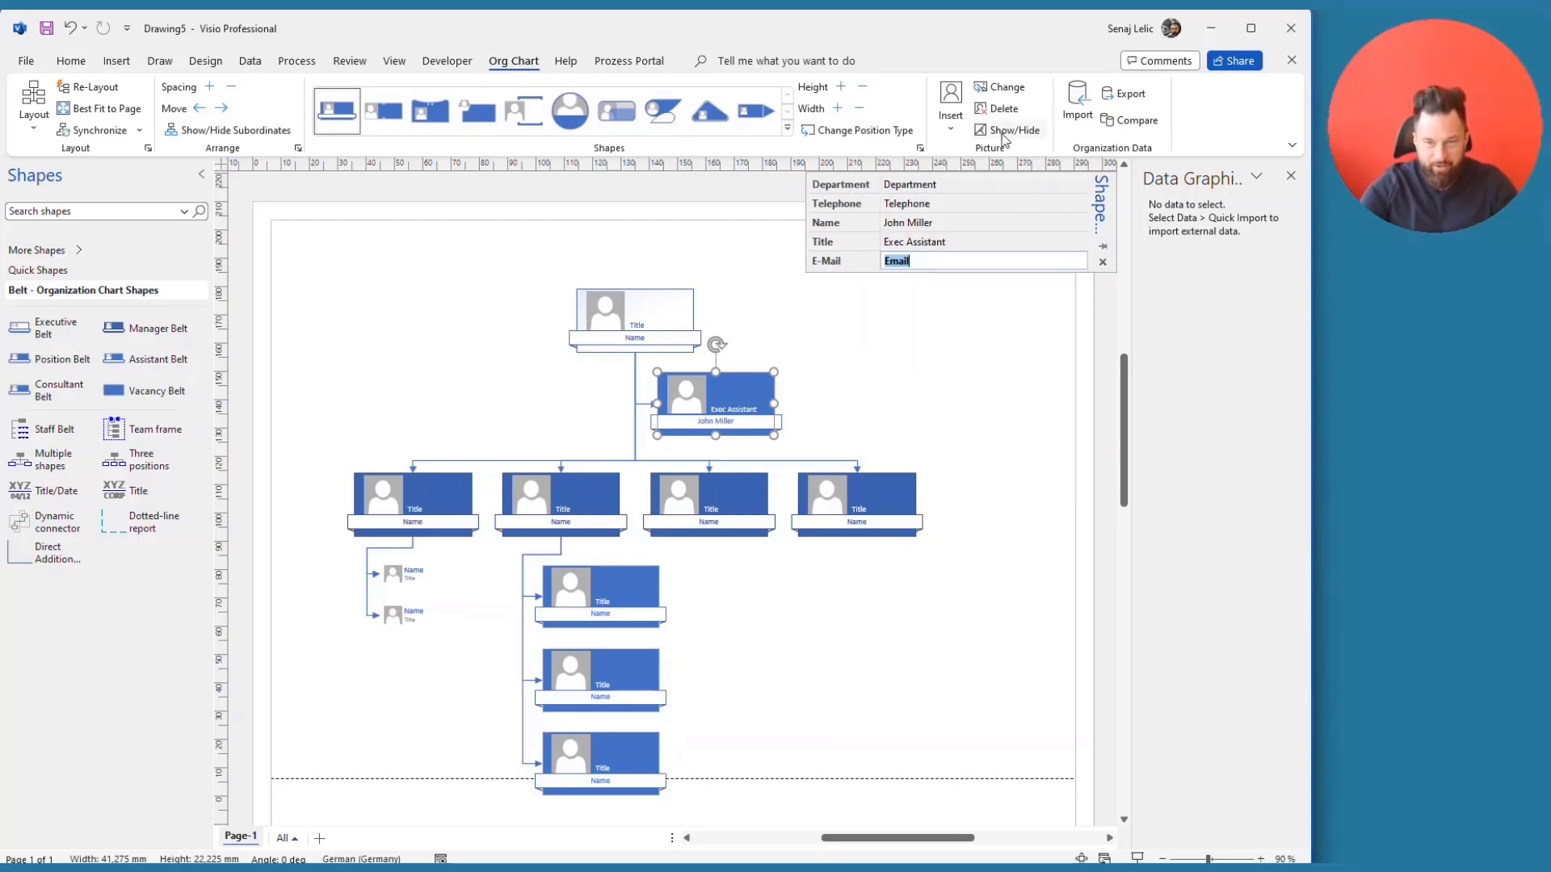
{"action": "left_click", "coordinate": [951, 133]}
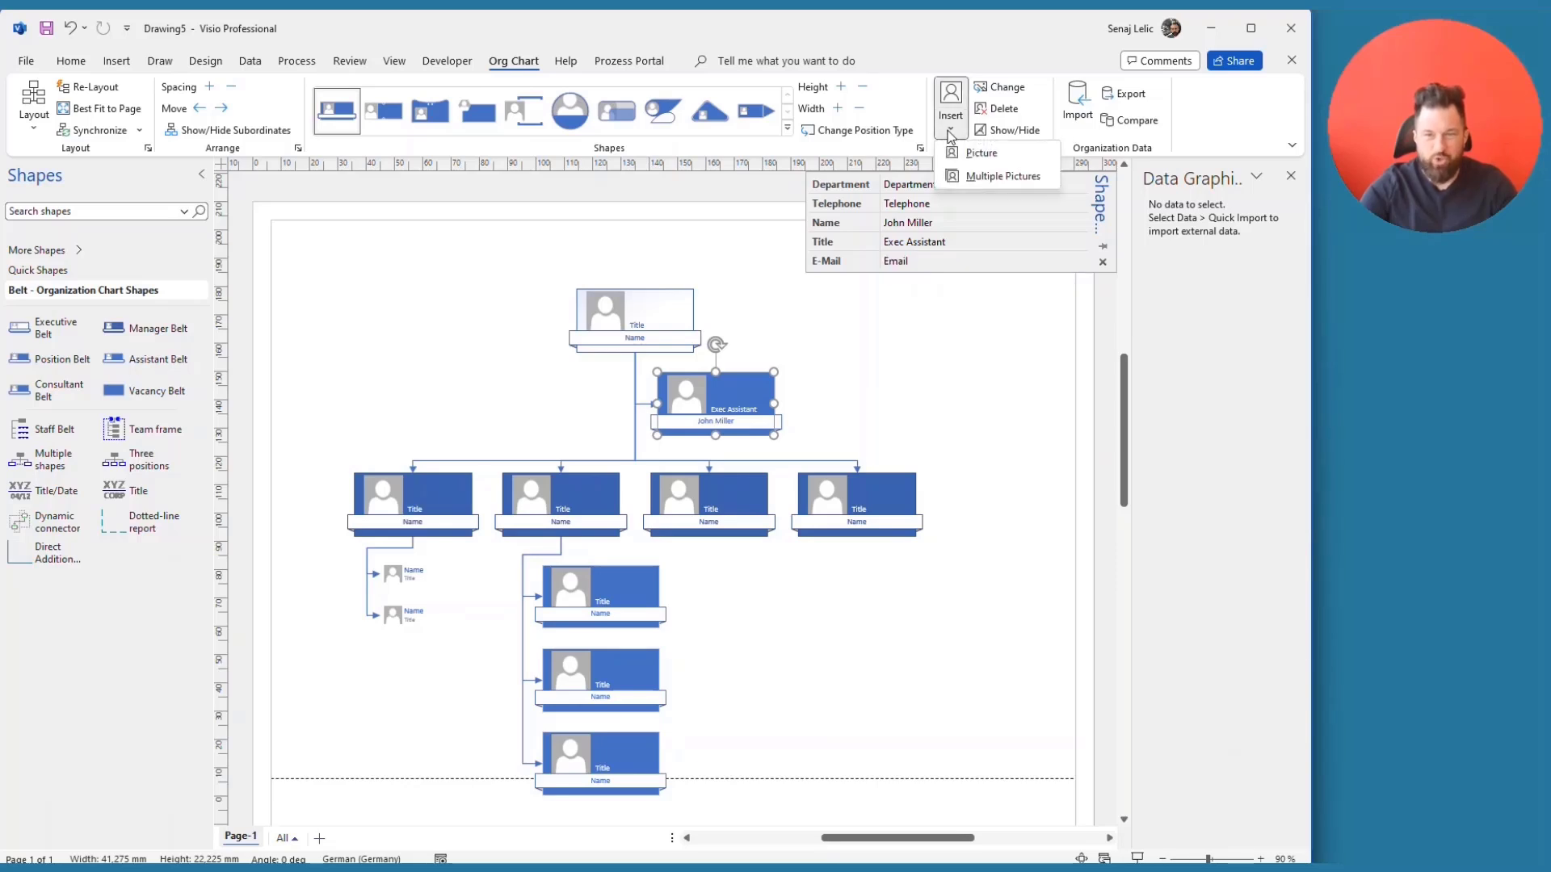
{"action": "left_click", "coordinate": [1038, 389]}
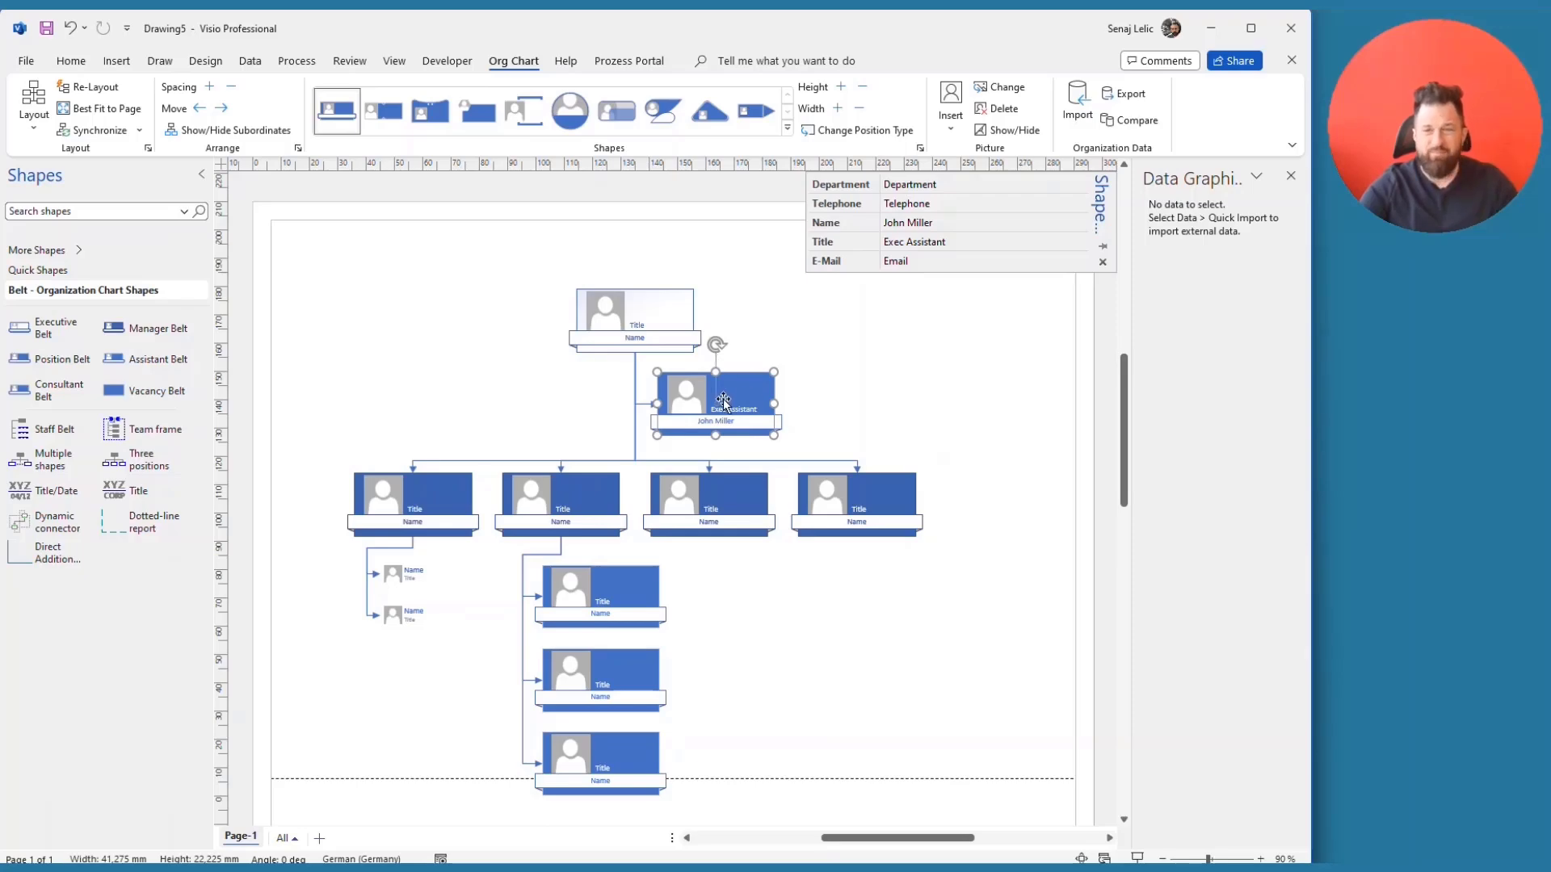
{"action": "left_click", "coordinate": [1006, 87]}
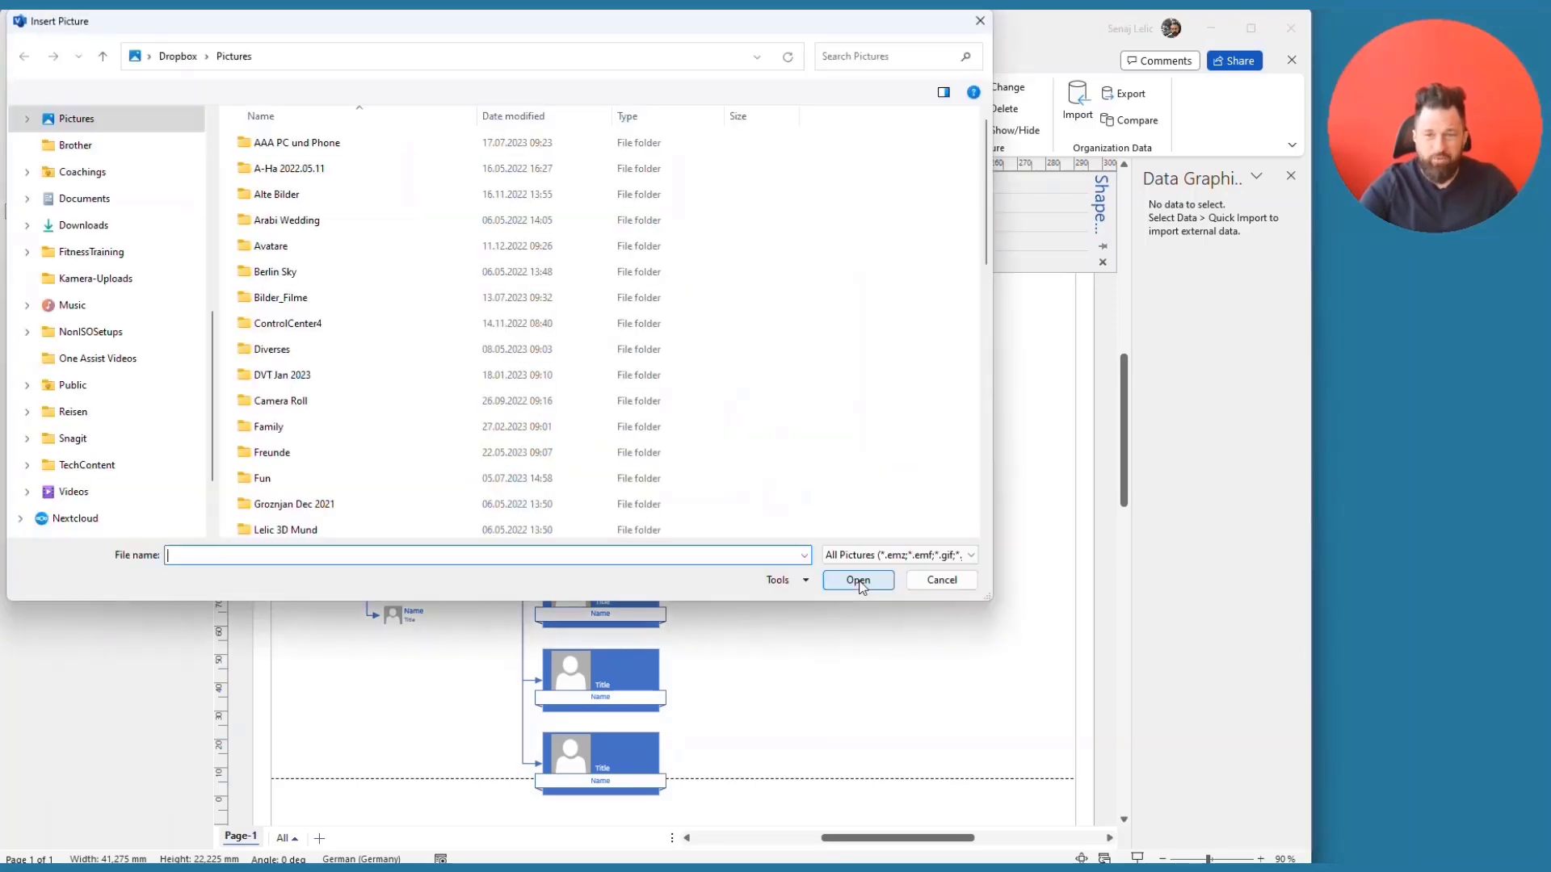
{"action": "left_click", "coordinate": [969, 580]}
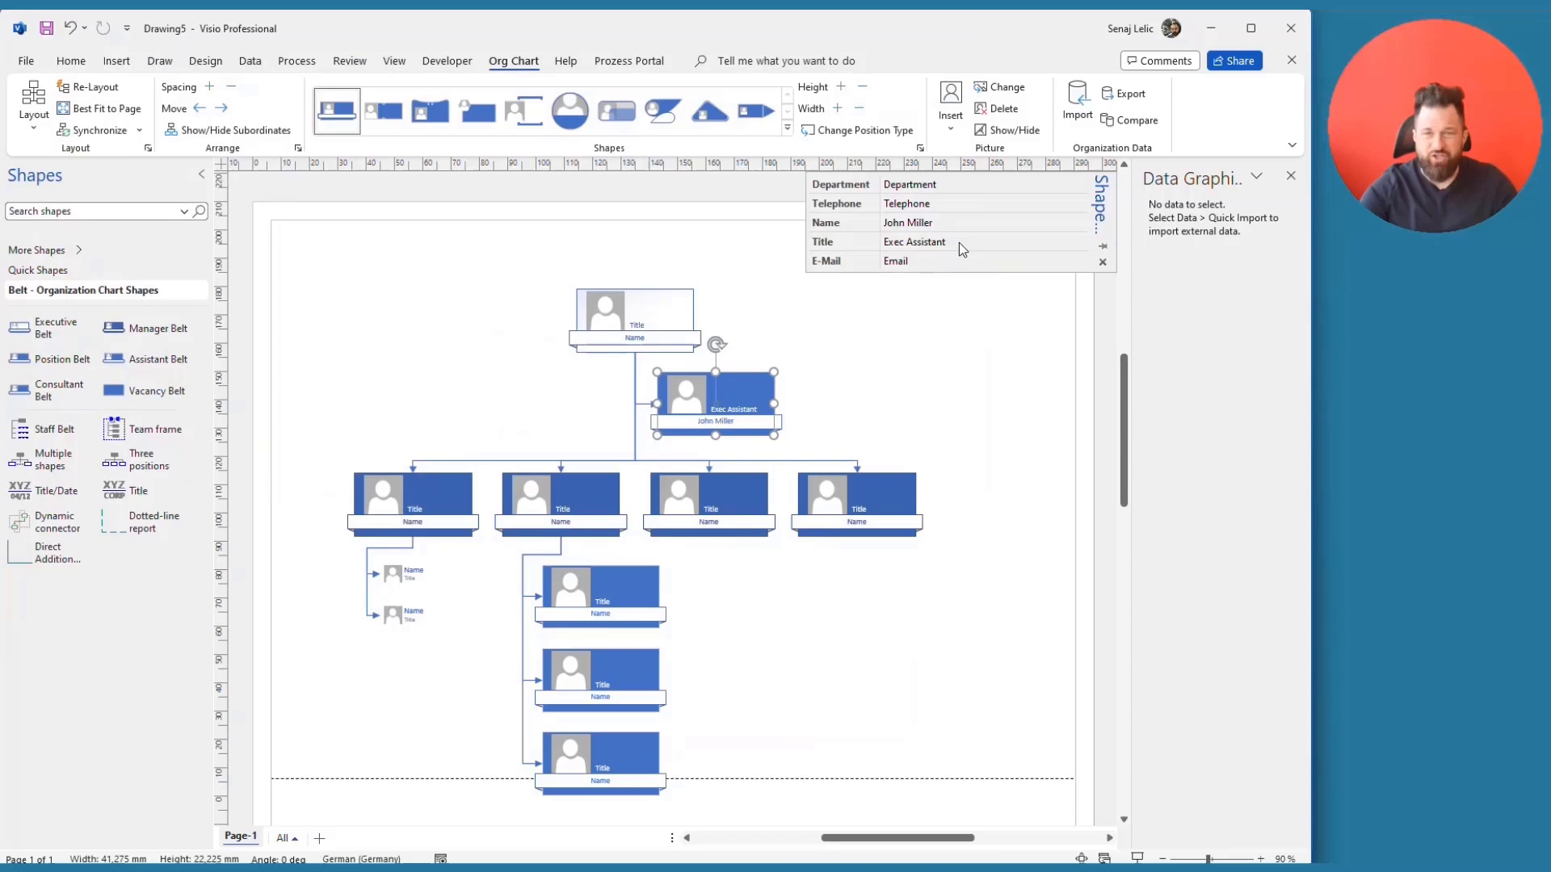
{"action": "left_click", "coordinate": [950, 133]}
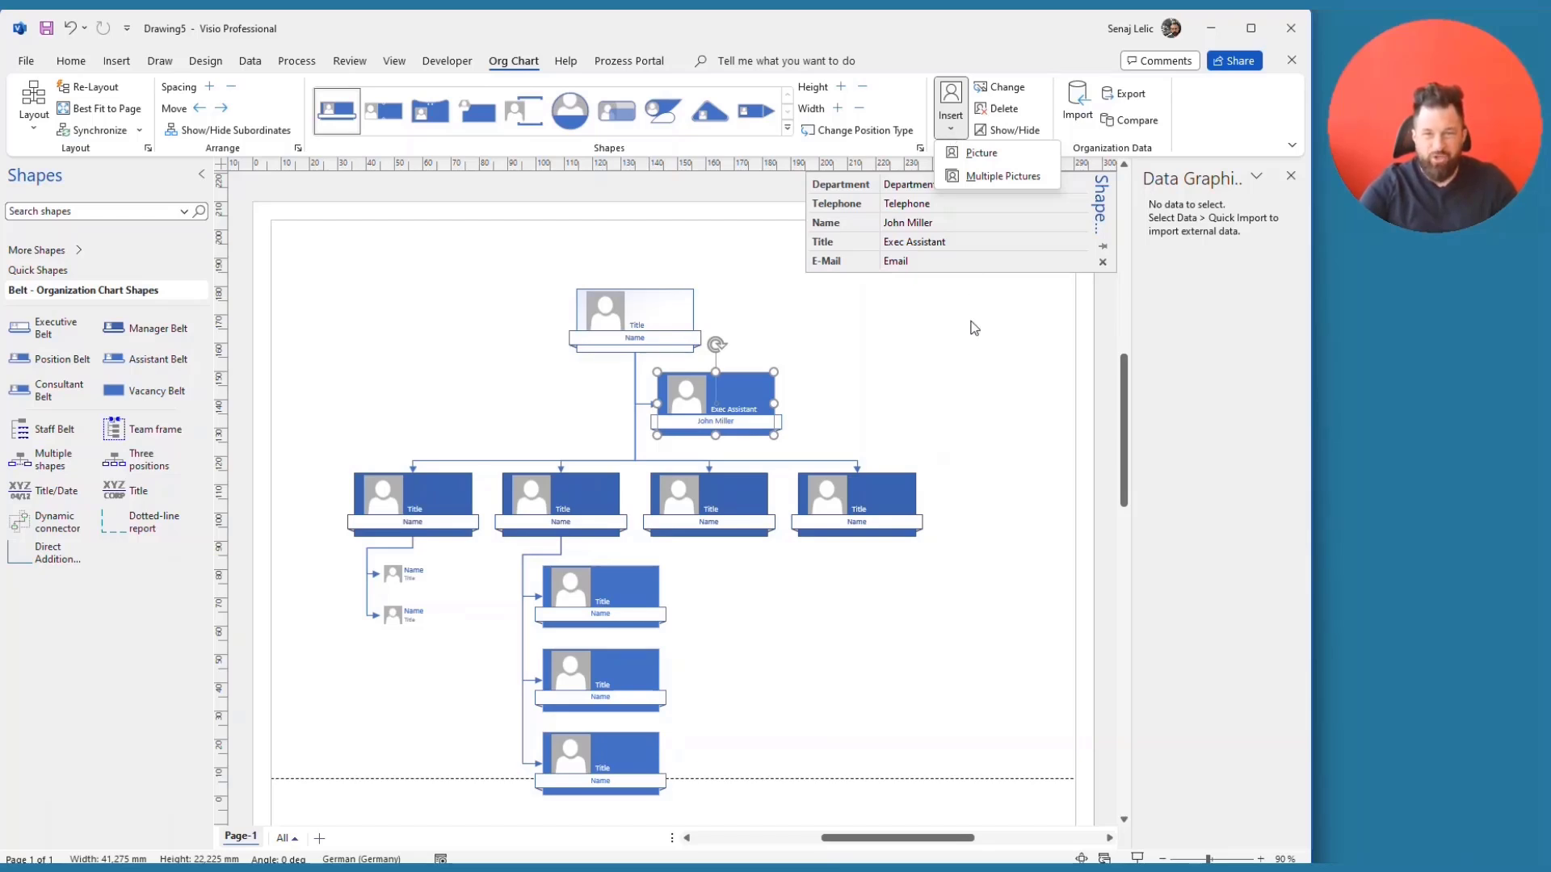
{"action": "key", "text": "Escape"}
{"action": "left_click", "coordinate": [843, 507]}
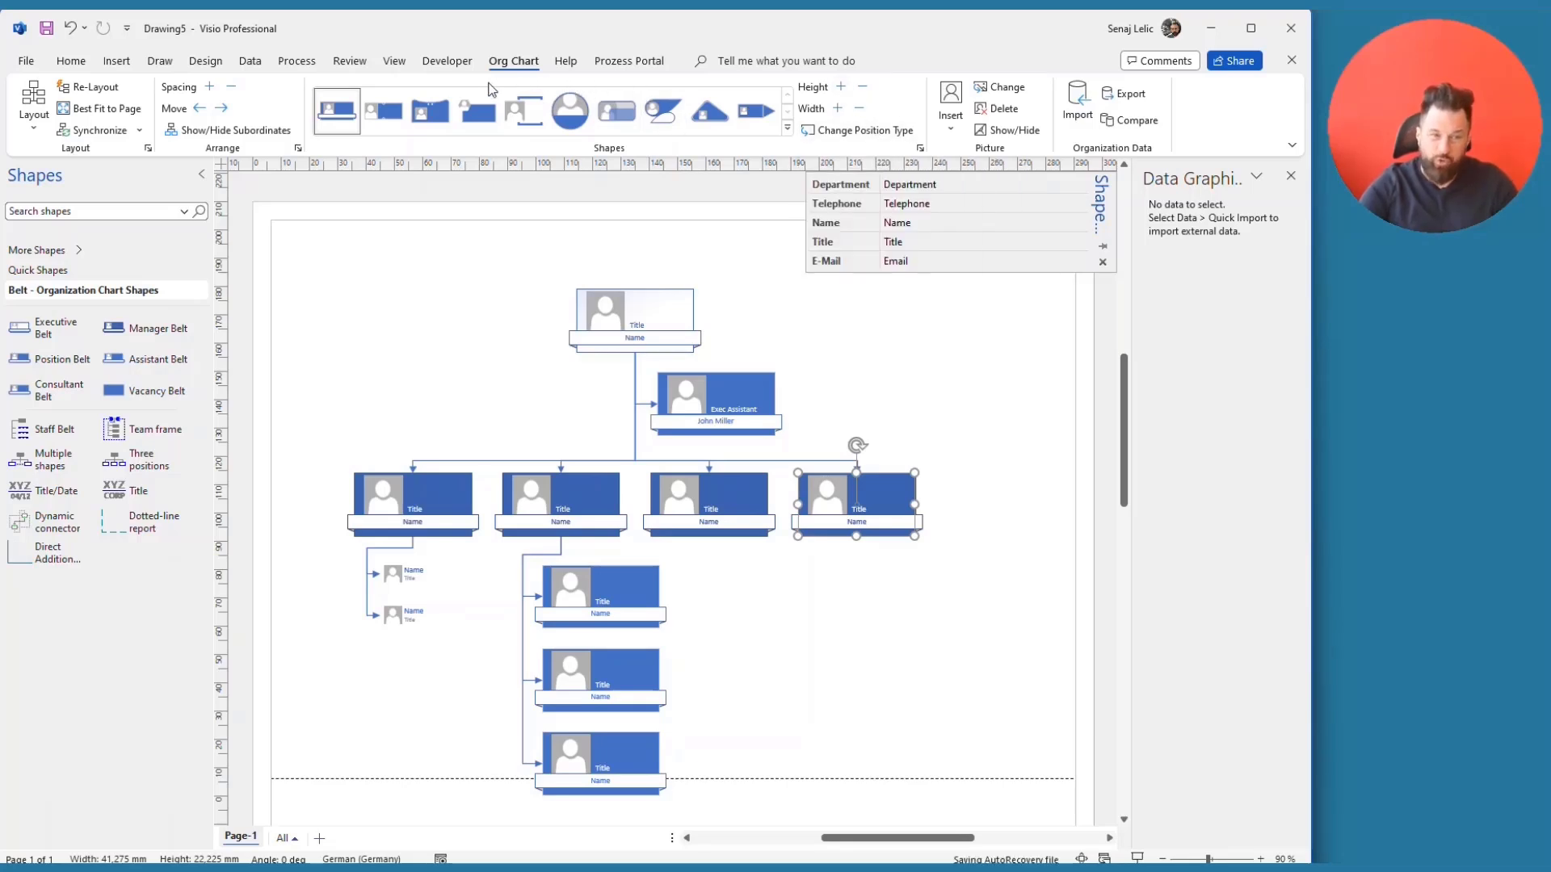
- Preview the Coin, Bound and Shapetacular styles, then return the chart to Belt style
{"action": "left_click", "coordinate": [683, 230]}
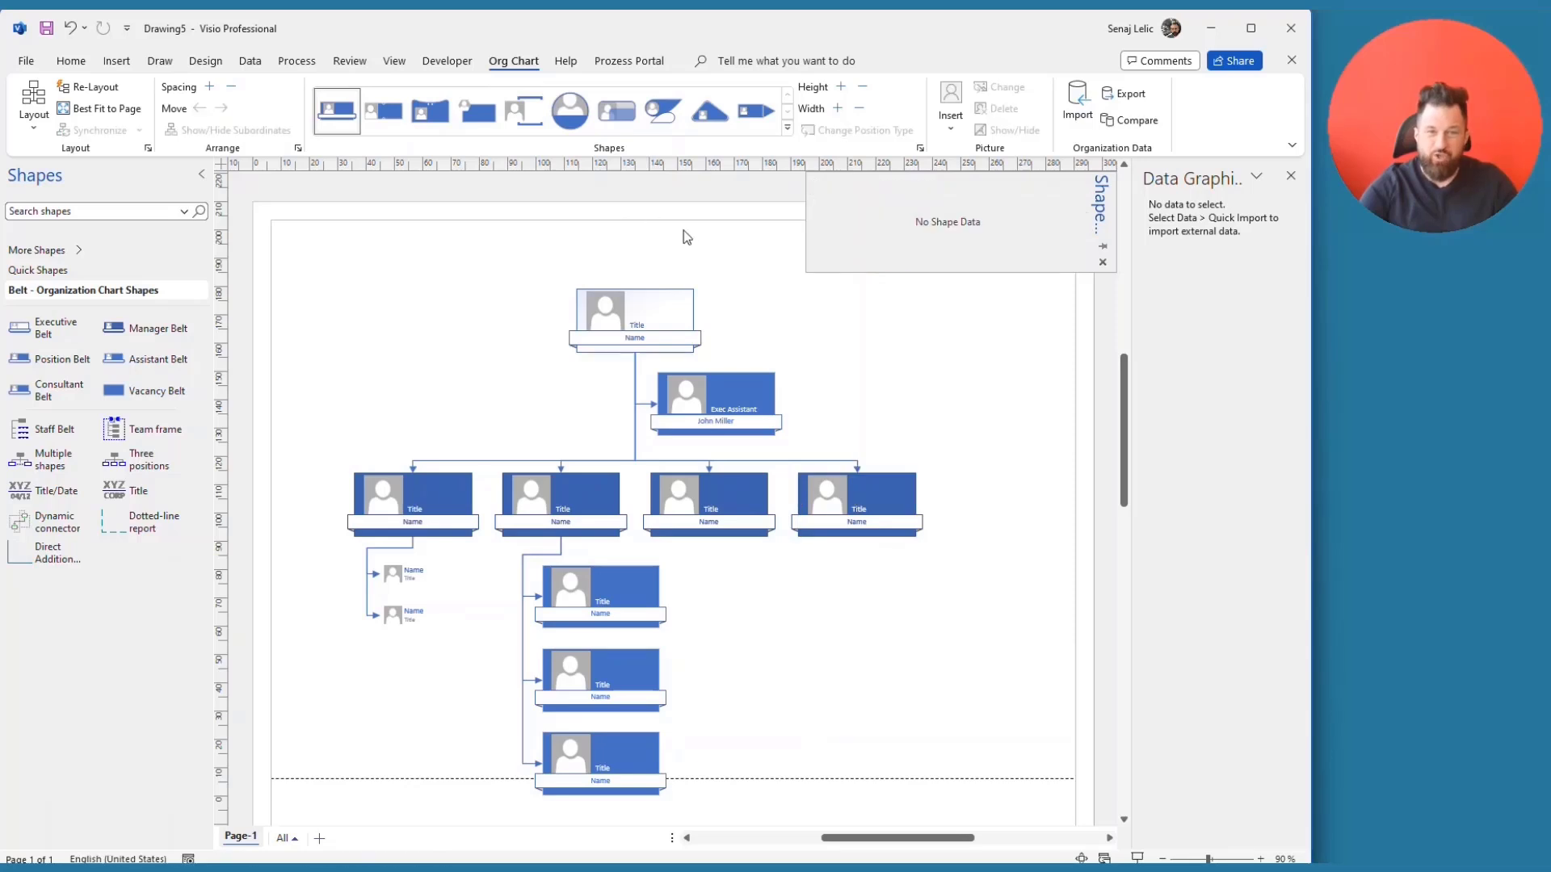
{"action": "left_click", "coordinate": [578, 115]}
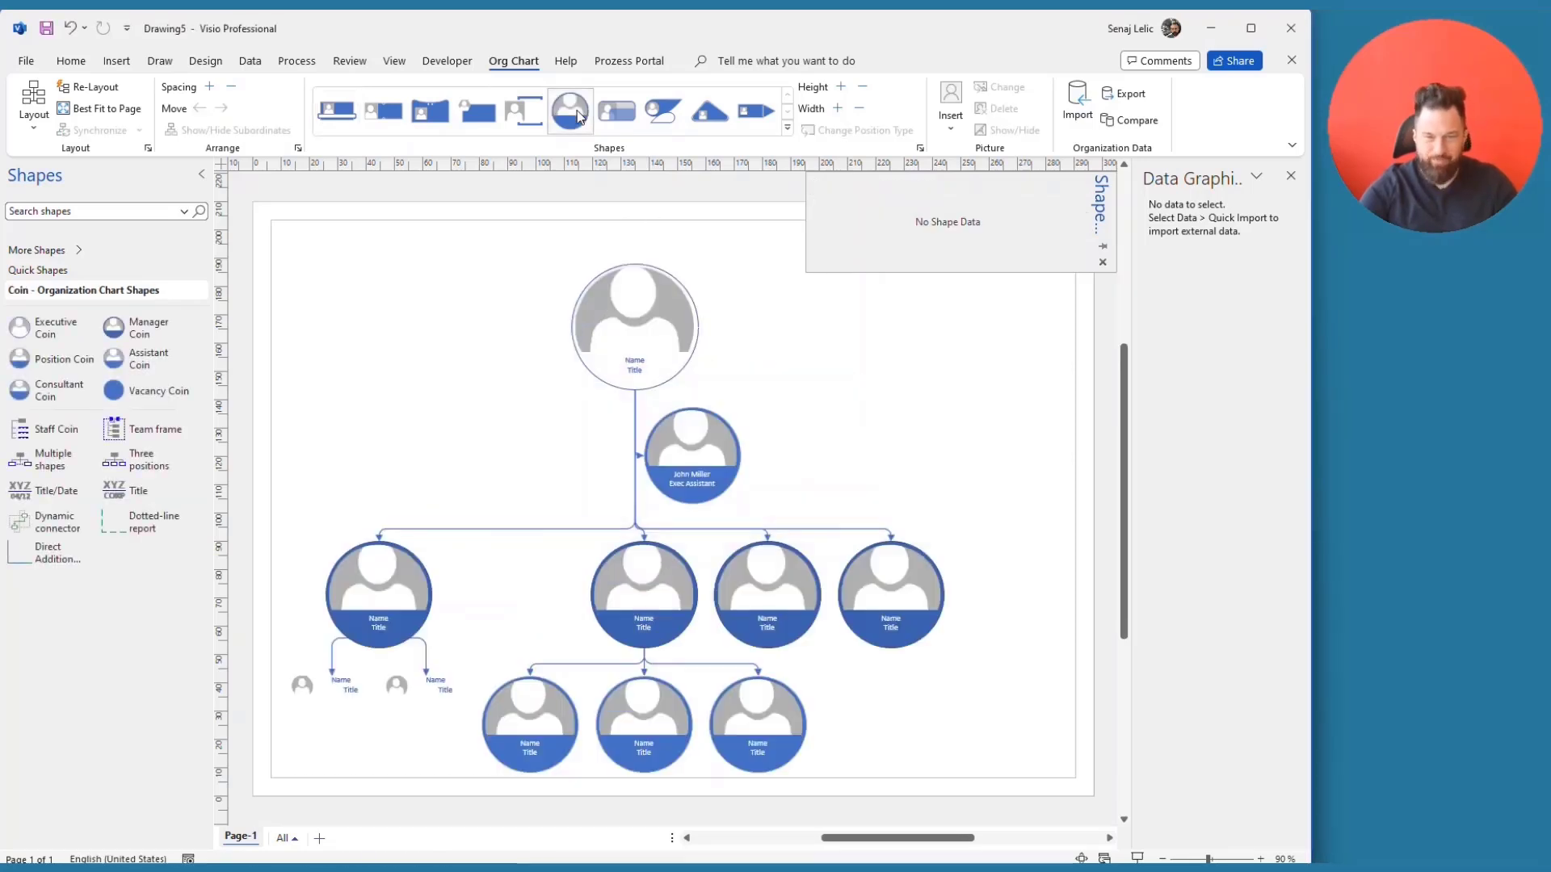
{"action": "left_click", "coordinate": [517, 120]}
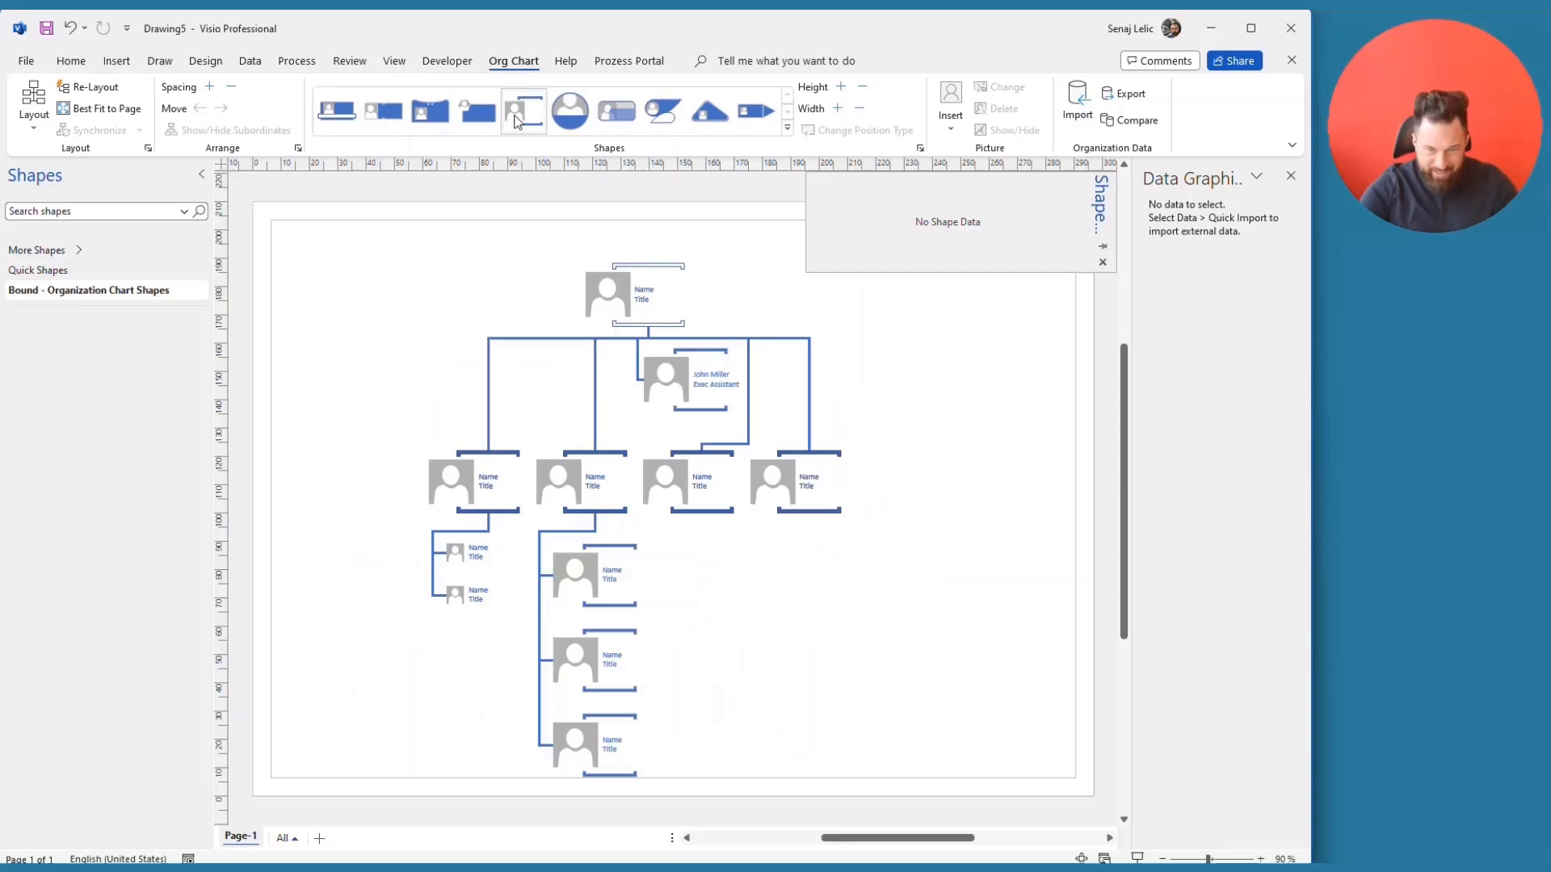
{"action": "left_click", "coordinate": [471, 119]}
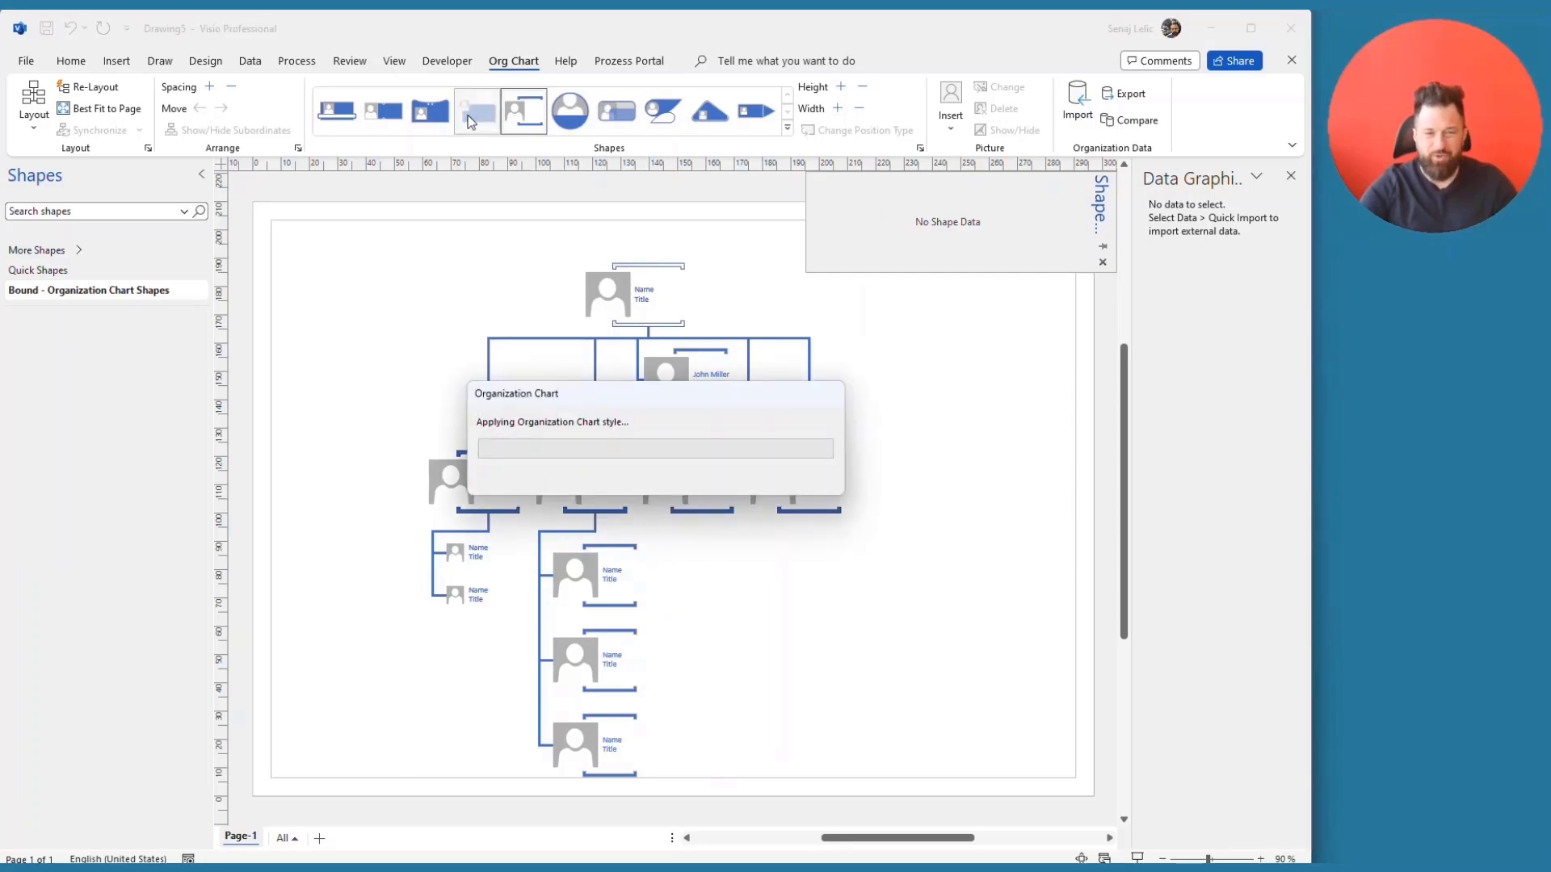
{"action": "left_click", "coordinate": [353, 120]}
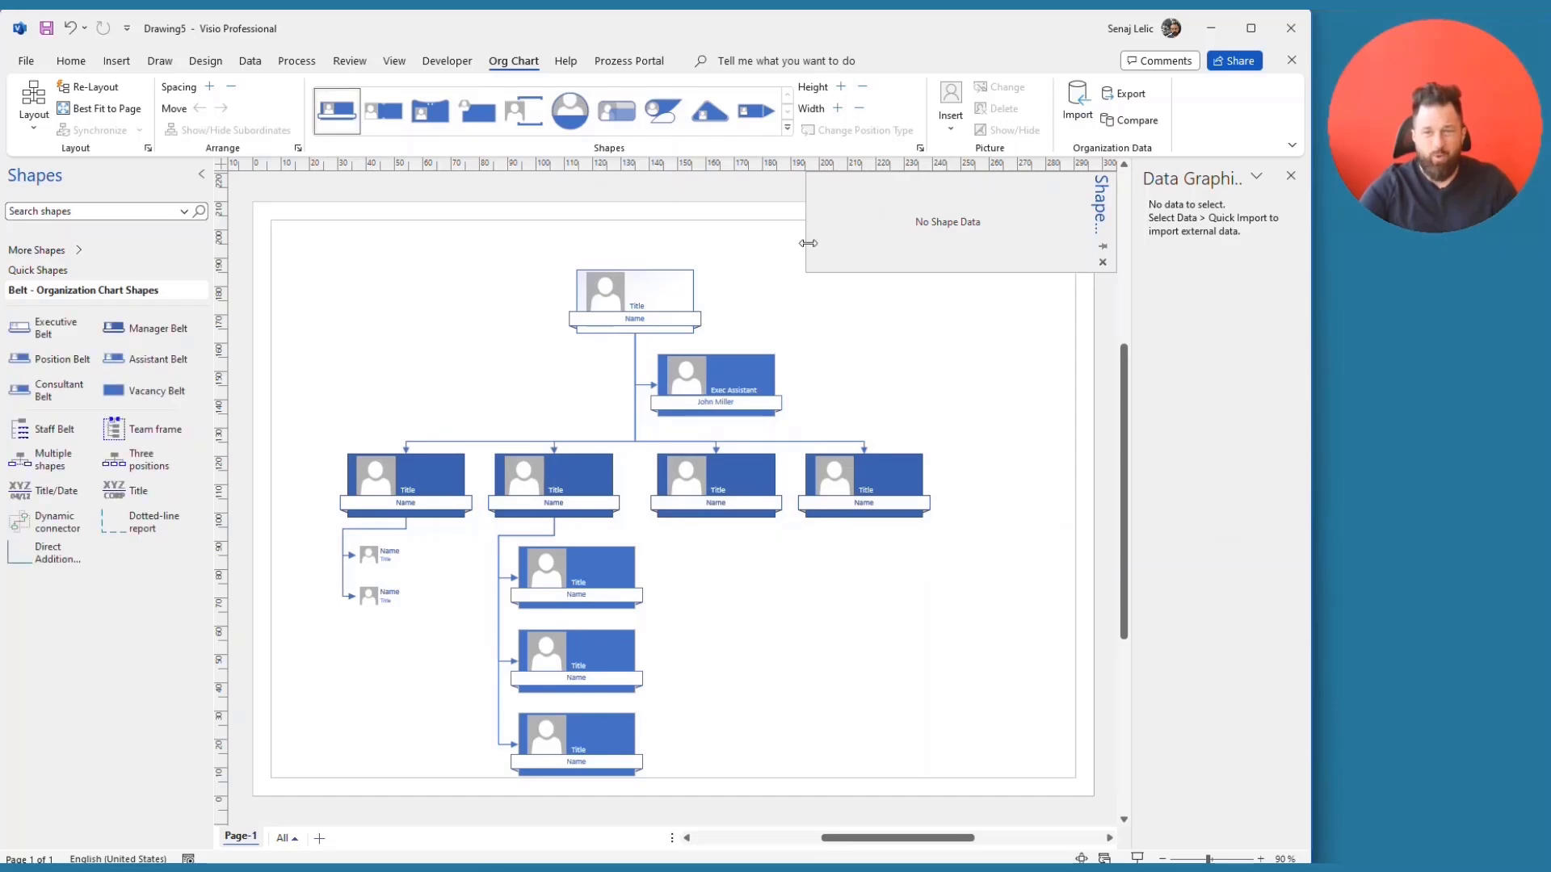
{"action": "left_click", "coordinate": [920, 149]}
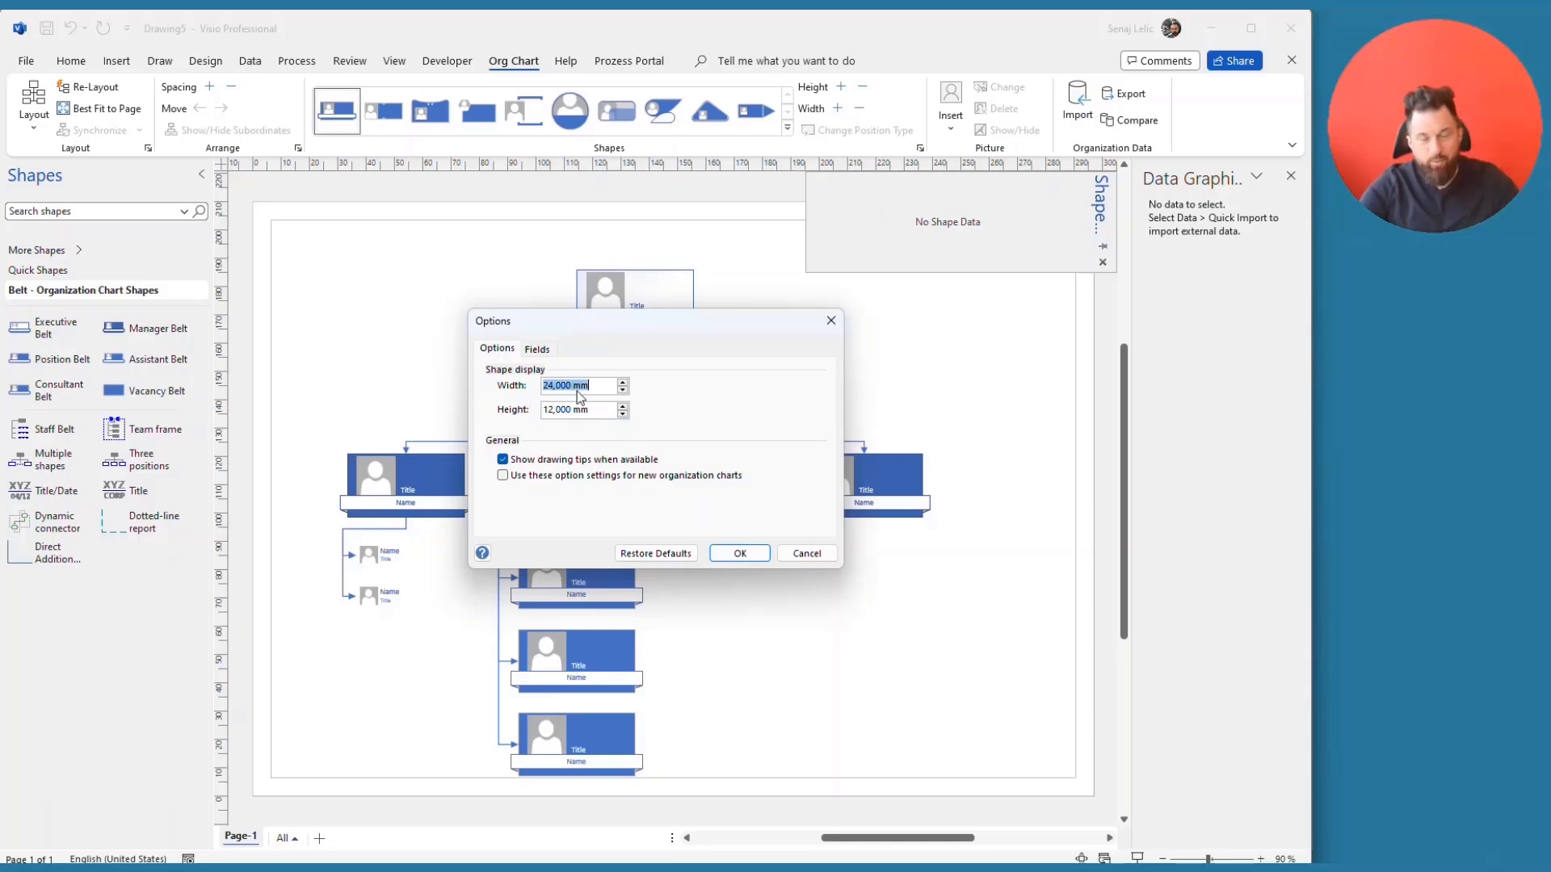
{"action": "left_click", "coordinate": [544, 351]}
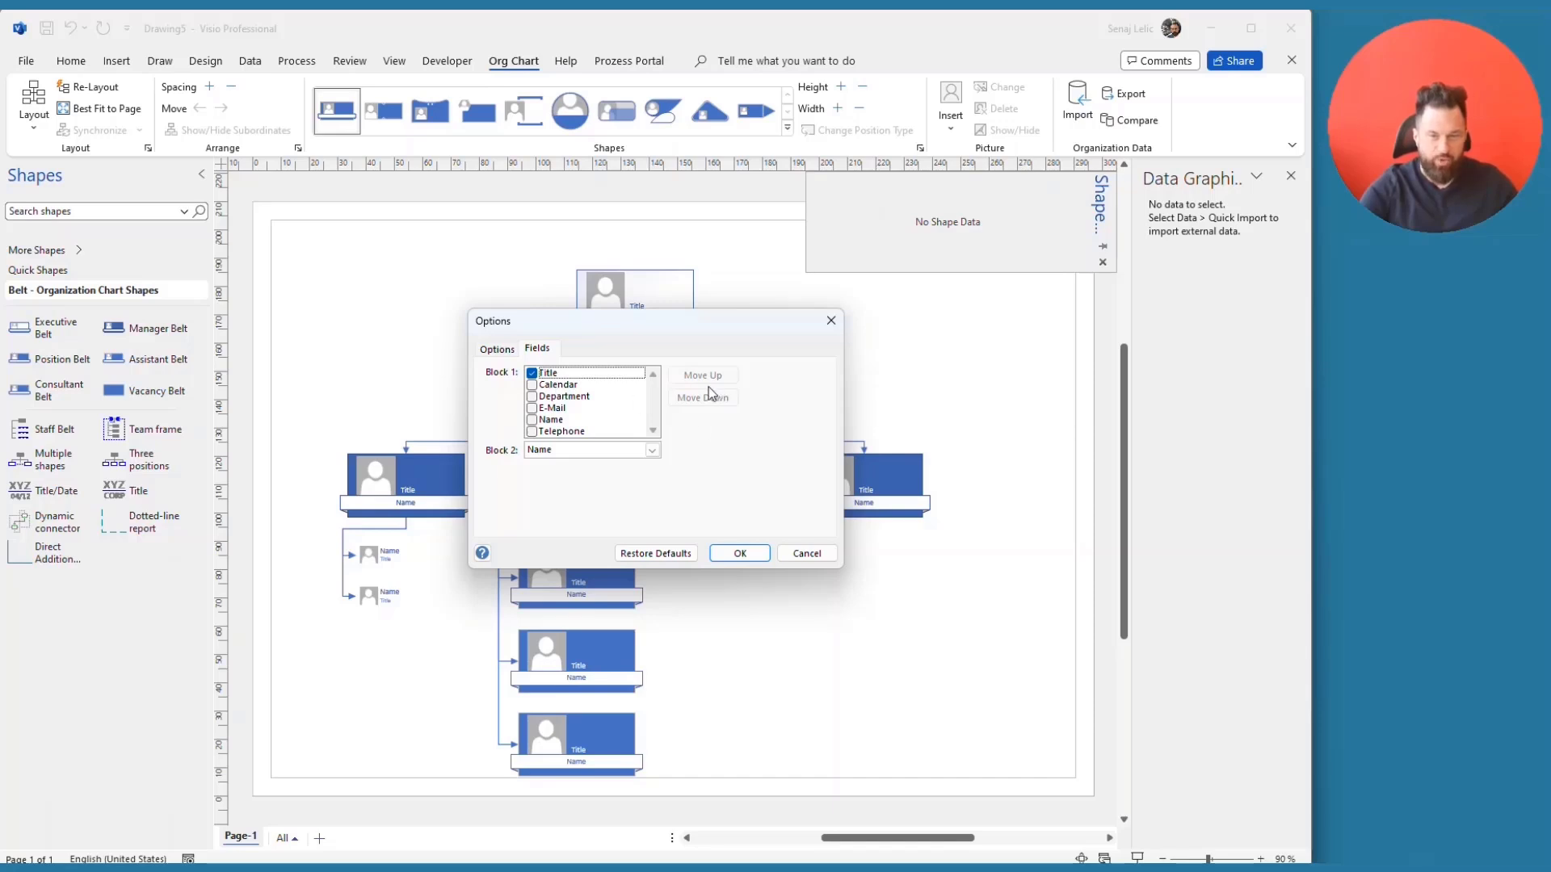
{"action": "left_click_drag", "start_coordinate": [619, 323], "coordinate": [870, 467]}
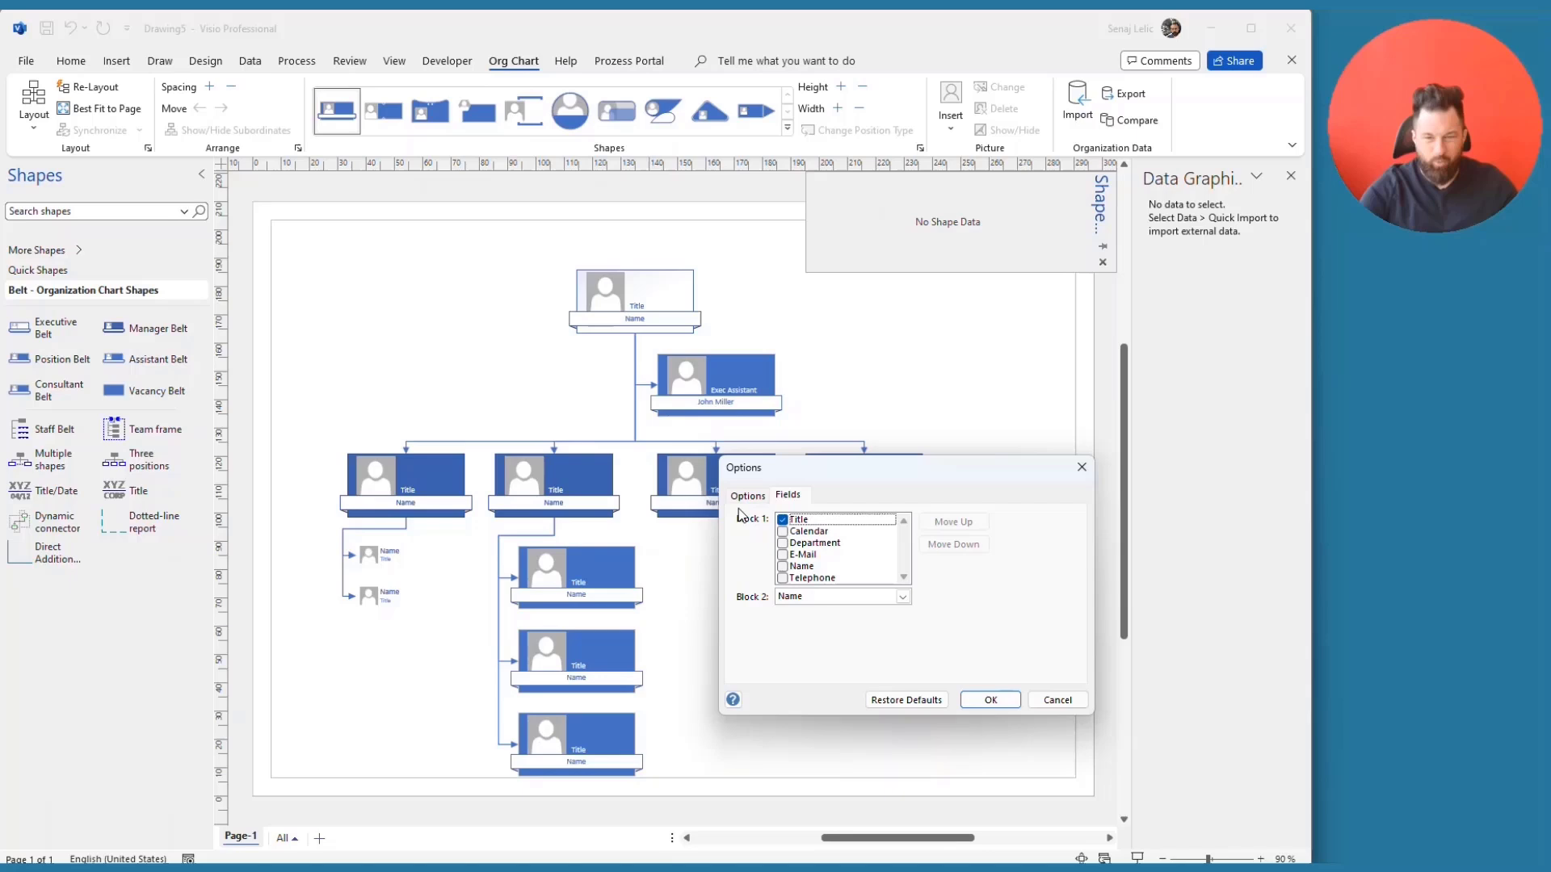
{"action": "left_click", "coordinate": [1081, 702]}
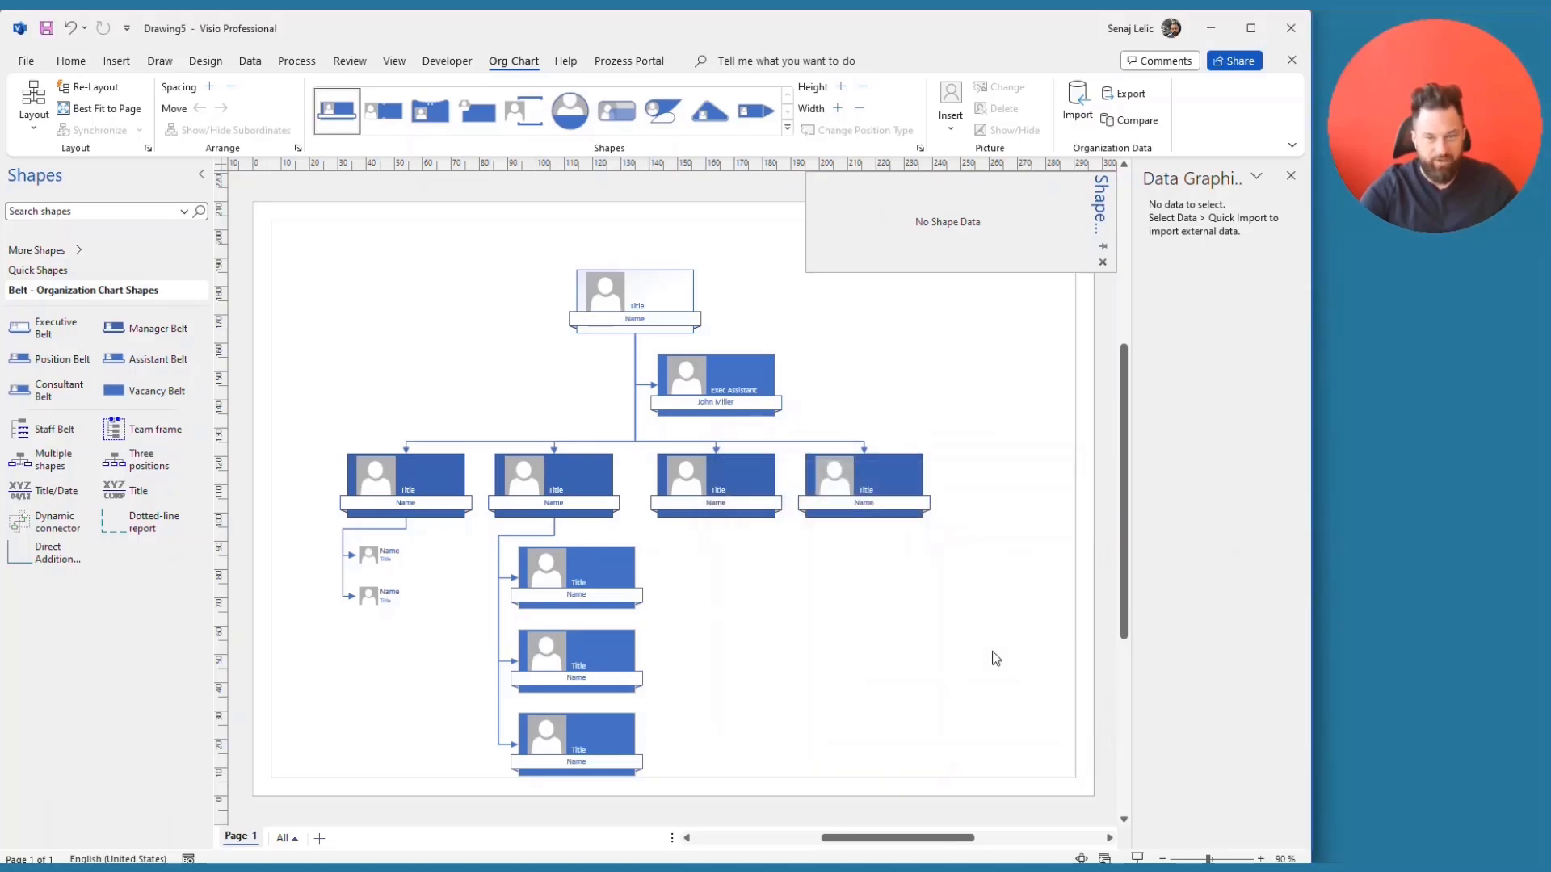